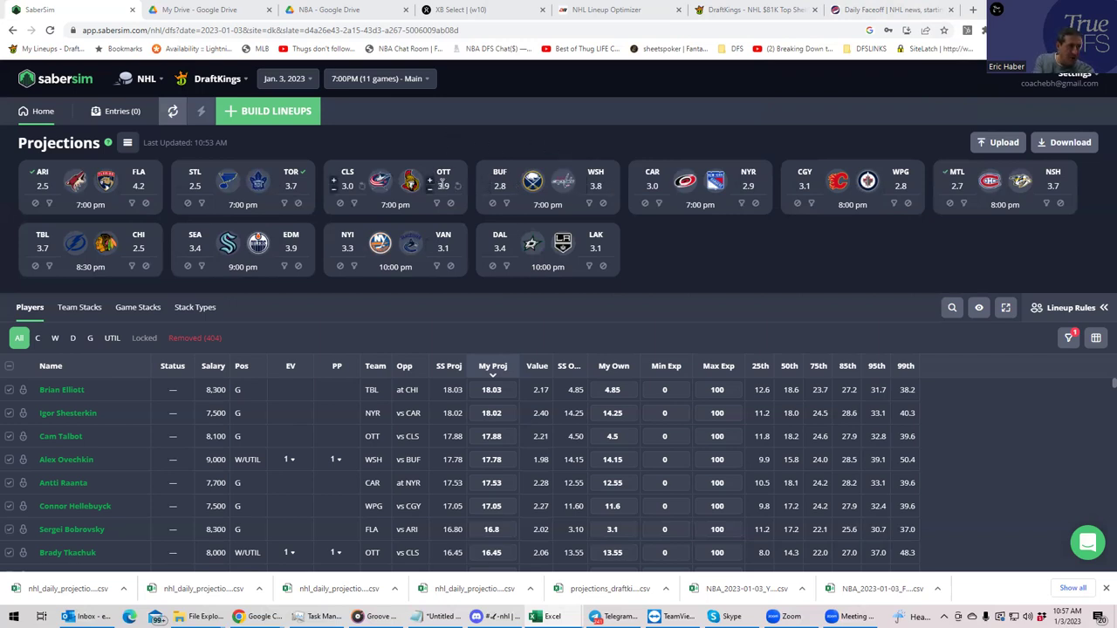
{"action": "left_click", "coordinate": [471, 63]}
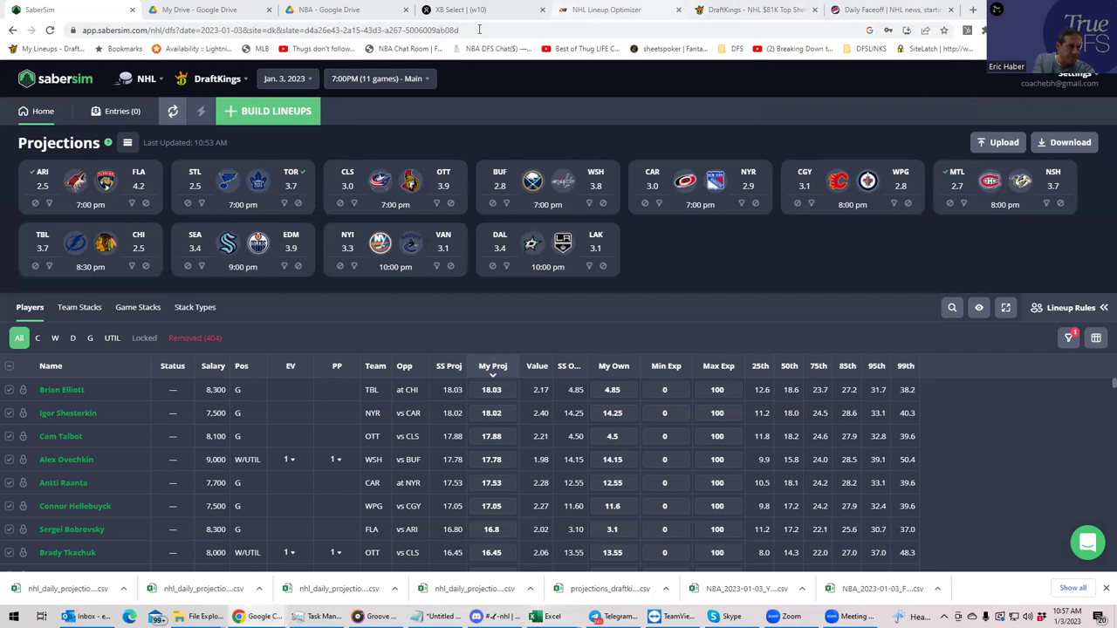
Step: Bring up DailyRoto's NHL optimizer and scroll the Main-slate game strip across and back
{"action": "key", "text": "ctrl+5"}
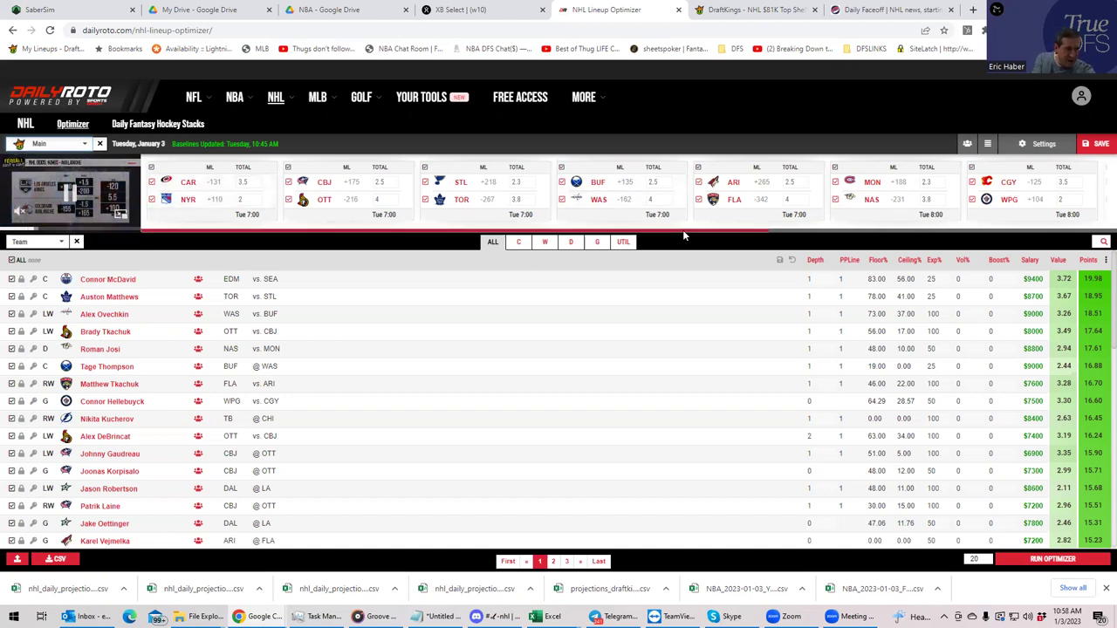
{"action": "left_click_drag", "start_coordinate": [683, 229], "coordinate": [1013, 233]}
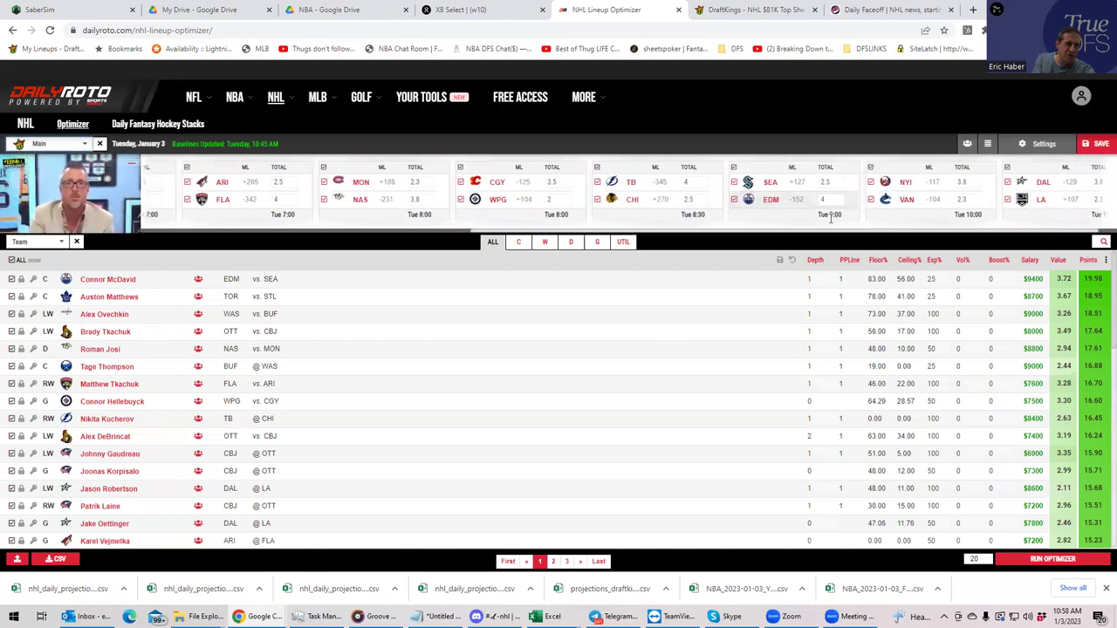
{"action": "left_click_drag", "start_coordinate": [815, 231], "coordinate": [755, 246]}
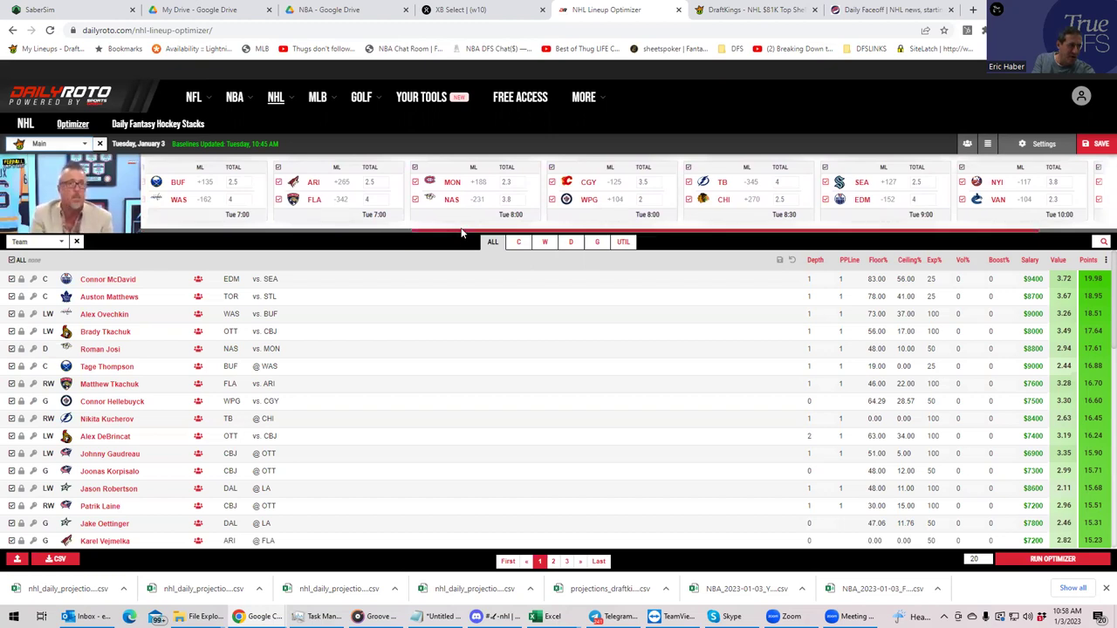
{"action": "left_click_drag", "start_coordinate": [462, 232], "coordinate": [162, 244]}
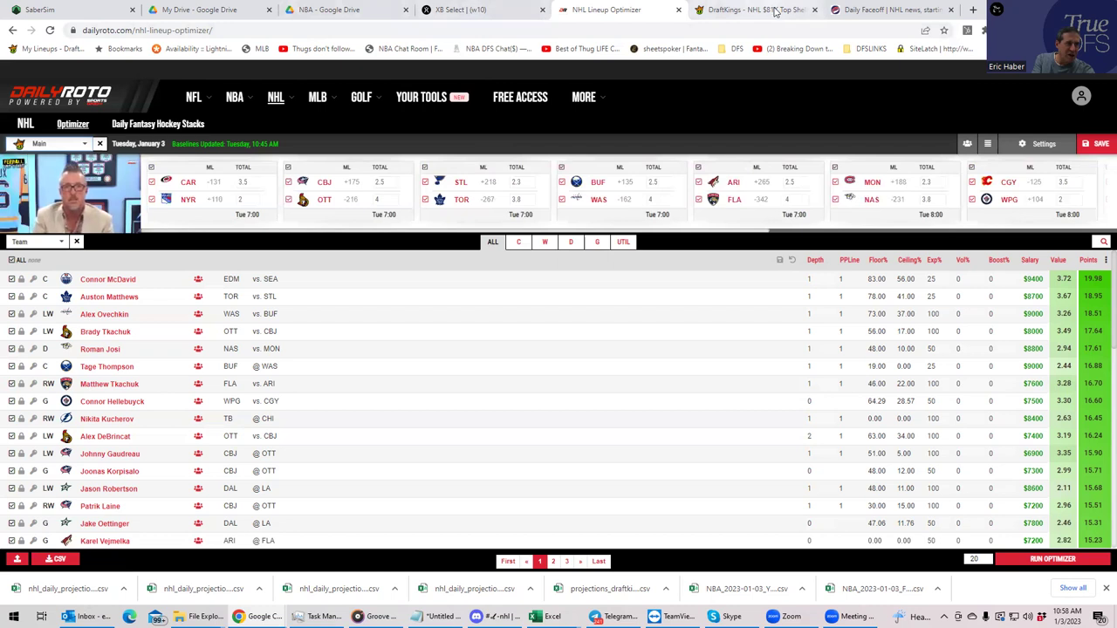
Step: Switch to Daily Faceoff's NHL Daily Projections page
{"action": "left_click", "coordinate": [871, 10]}
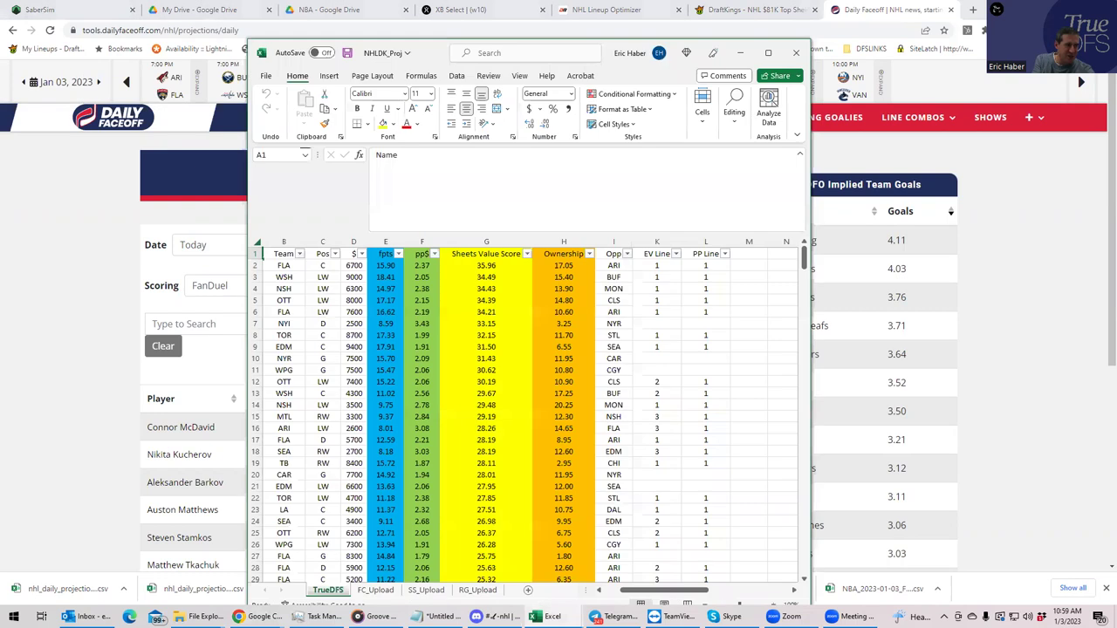
Step: Move and maximize the NHLDK_Proj workbook, then scroll the TrueDFS sheet left to column A
{"action": "left_click_drag", "start_coordinate": [394, 54], "coordinate": [308, 89]}
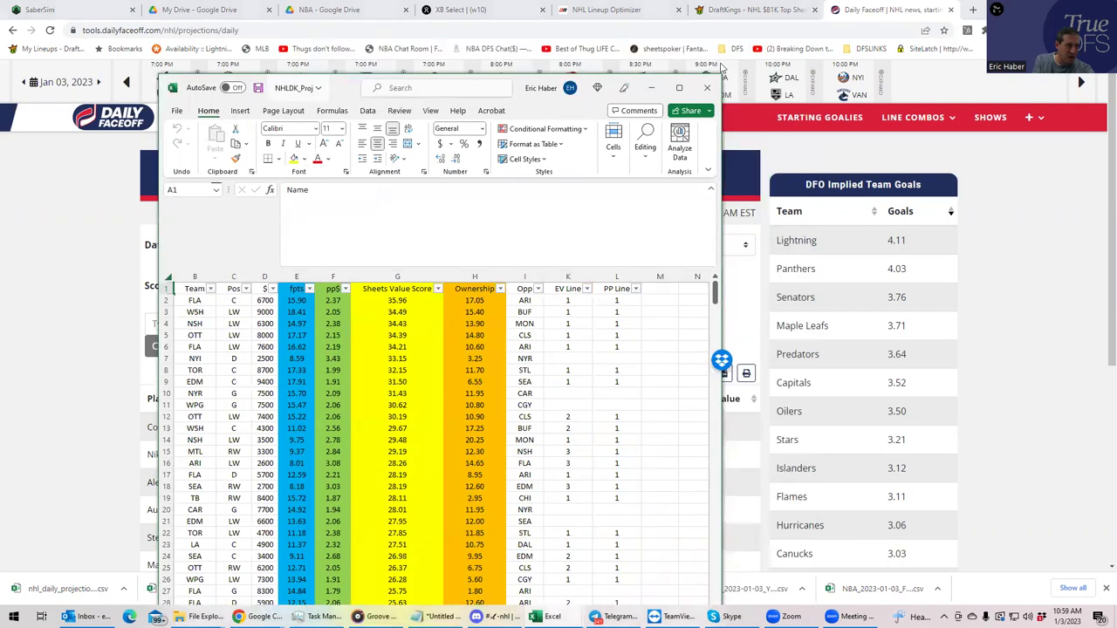
{"action": "left_click", "coordinate": [680, 88]}
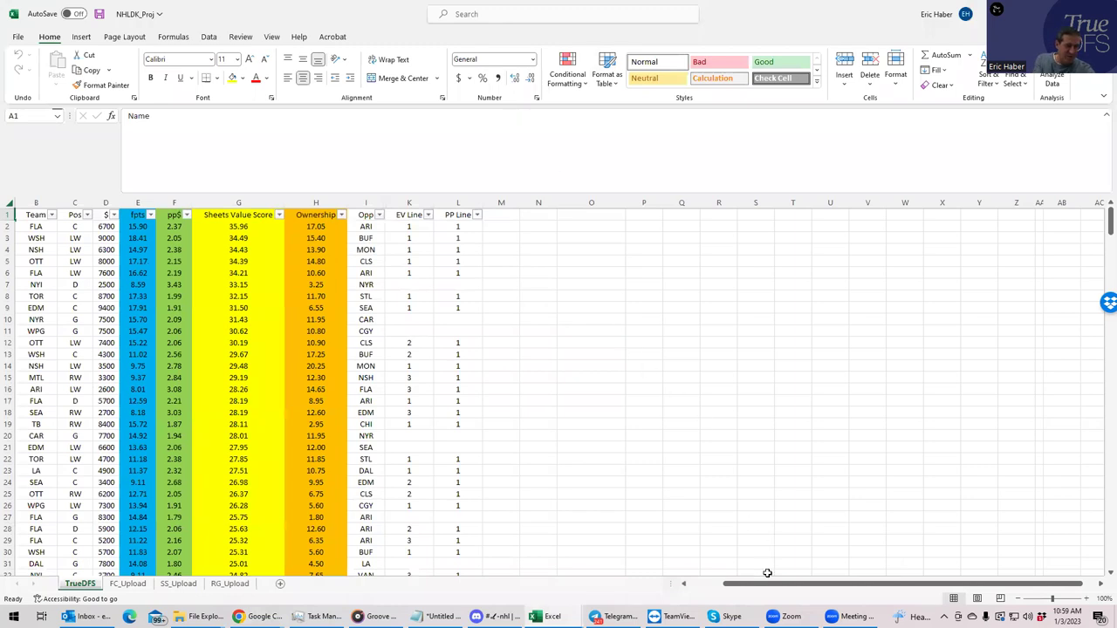
{"action": "left_click_drag", "start_coordinate": [766, 583], "coordinate": [676, 583]}
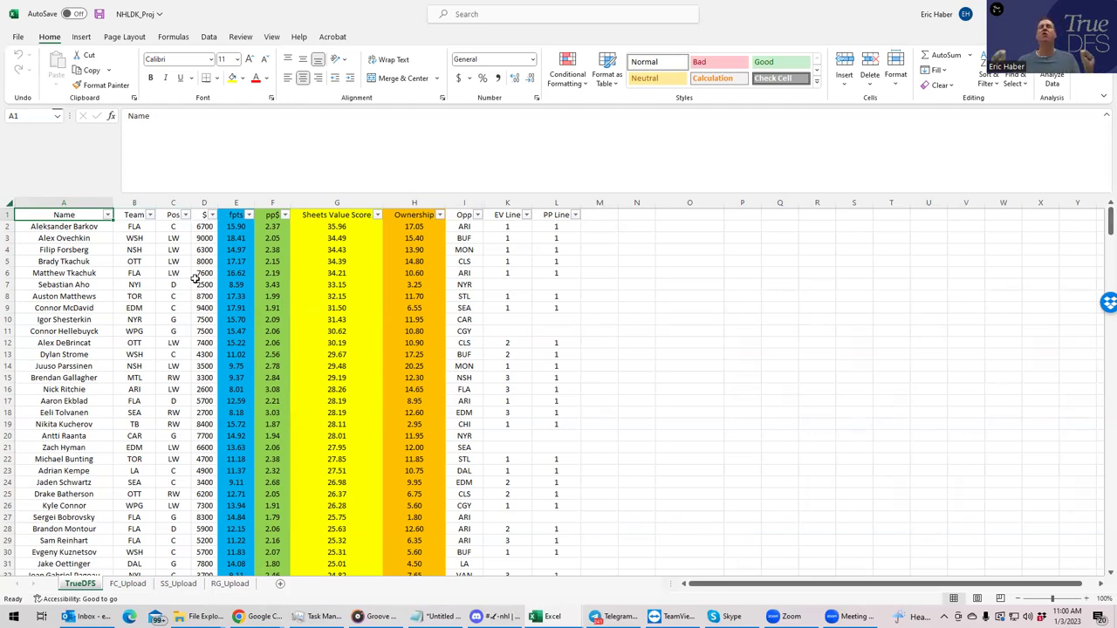
{"action": "left_click", "coordinate": [140, 226]}
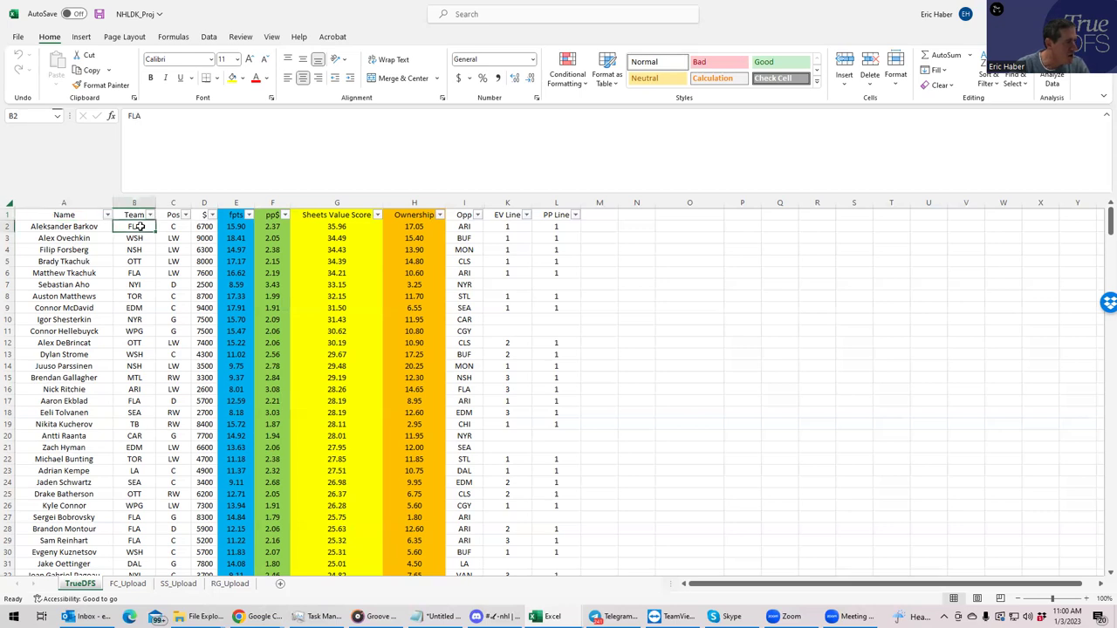
{"action": "left_click", "coordinate": [179, 227]}
{"action": "left_click", "coordinate": [144, 261]}
{"action": "left_click", "coordinate": [137, 271]}
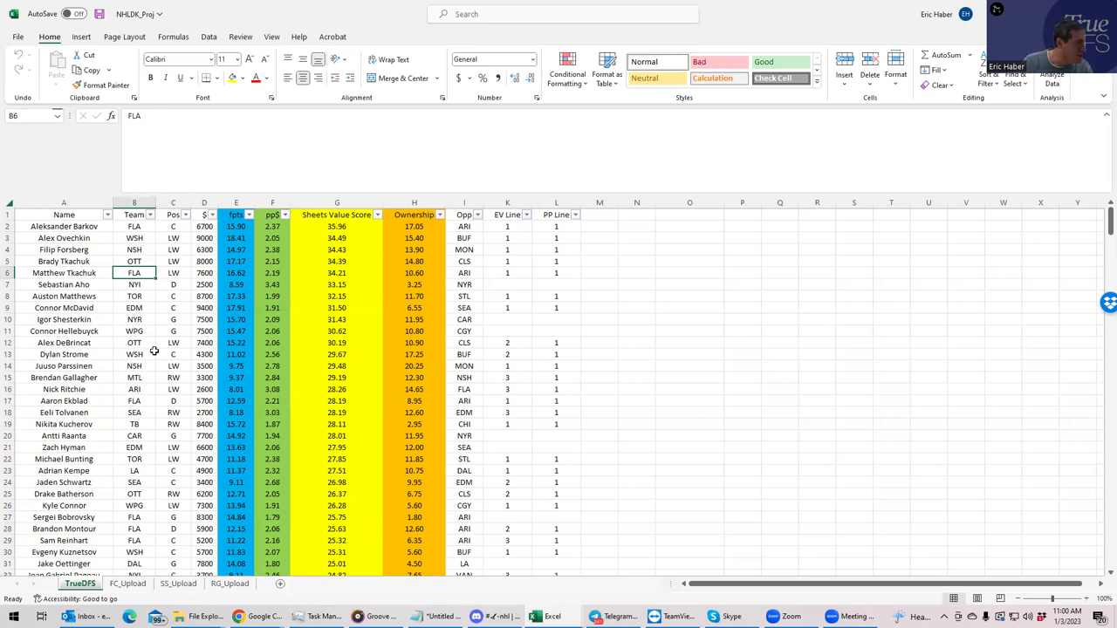
{"action": "left_click", "coordinate": [132, 366]}
{"action": "left_click", "coordinate": [155, 398]}
{"action": "left_click", "coordinate": [175, 400]}
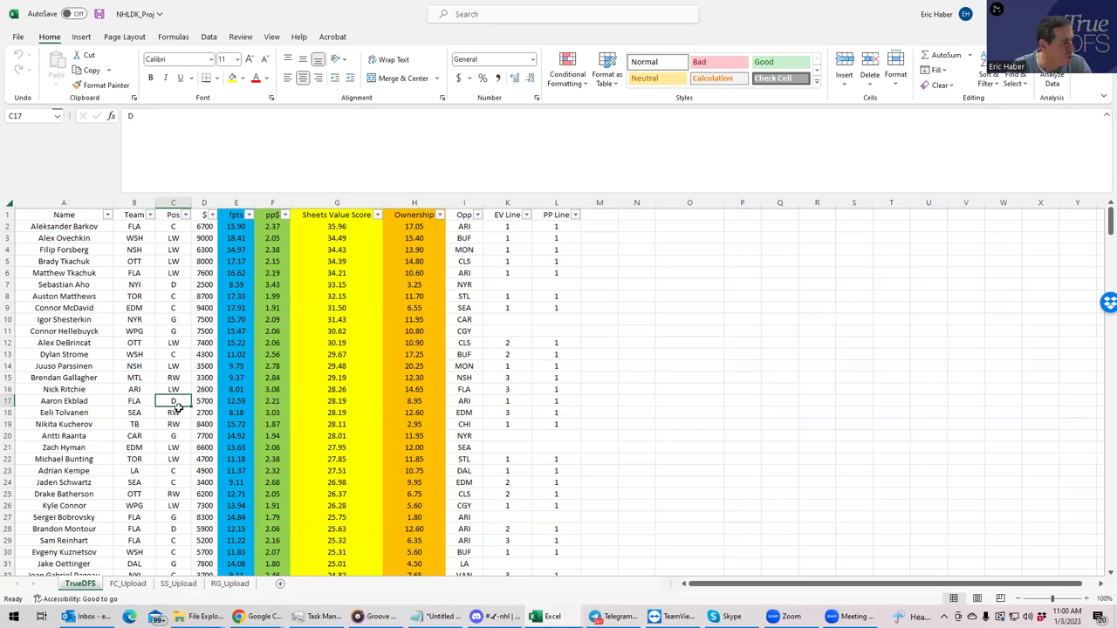
{"action": "left_click", "coordinate": [131, 240]}
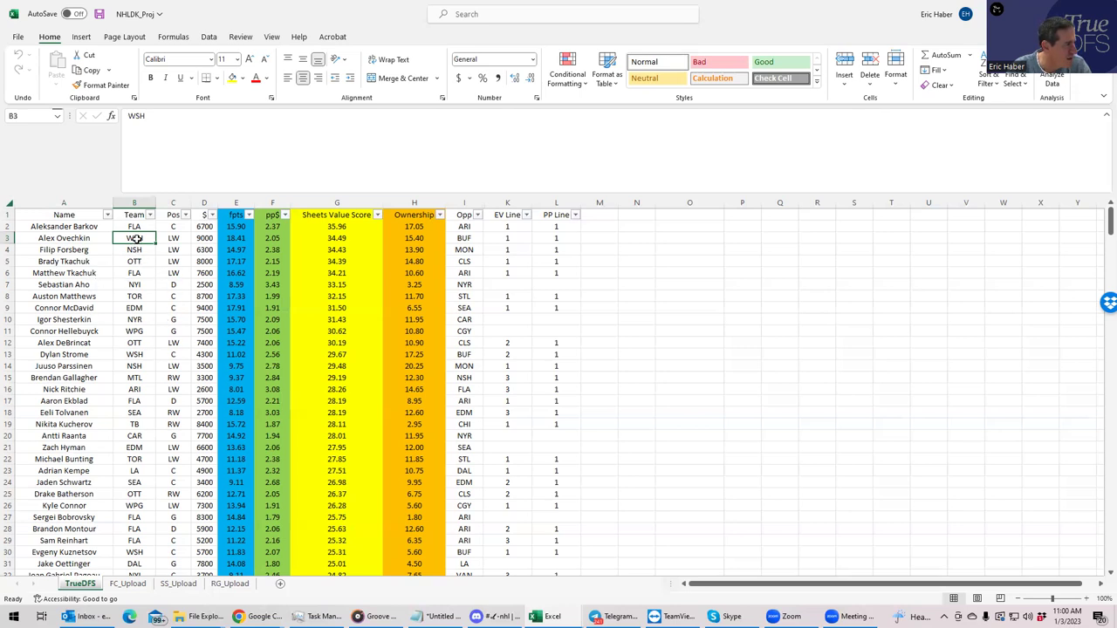
{"action": "left_click", "coordinate": [141, 354]}
{"action": "left_click", "coordinate": [138, 367]}
{"action": "left_click", "coordinate": [135, 354]}
{"action": "left_click", "coordinate": [136, 374]}
{"action": "left_click", "coordinate": [134, 357]}
{"action": "left_click", "coordinate": [127, 249]}
{"action": "left_click", "coordinate": [131, 236]}
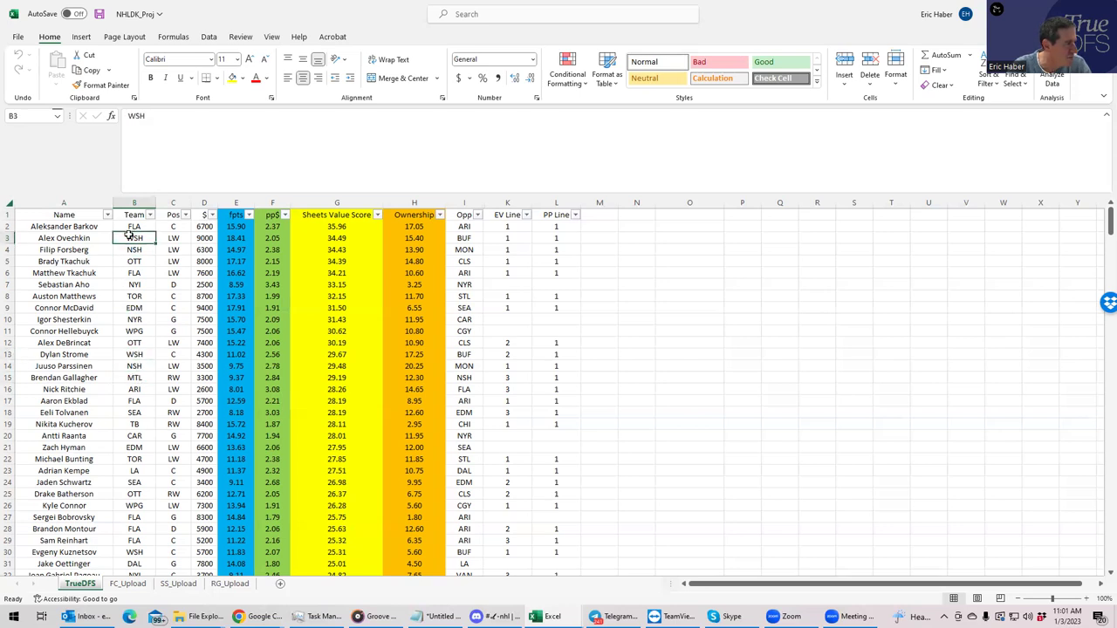
{"action": "left_click", "coordinate": [135, 356]}
{"action": "left_click", "coordinate": [137, 367]}
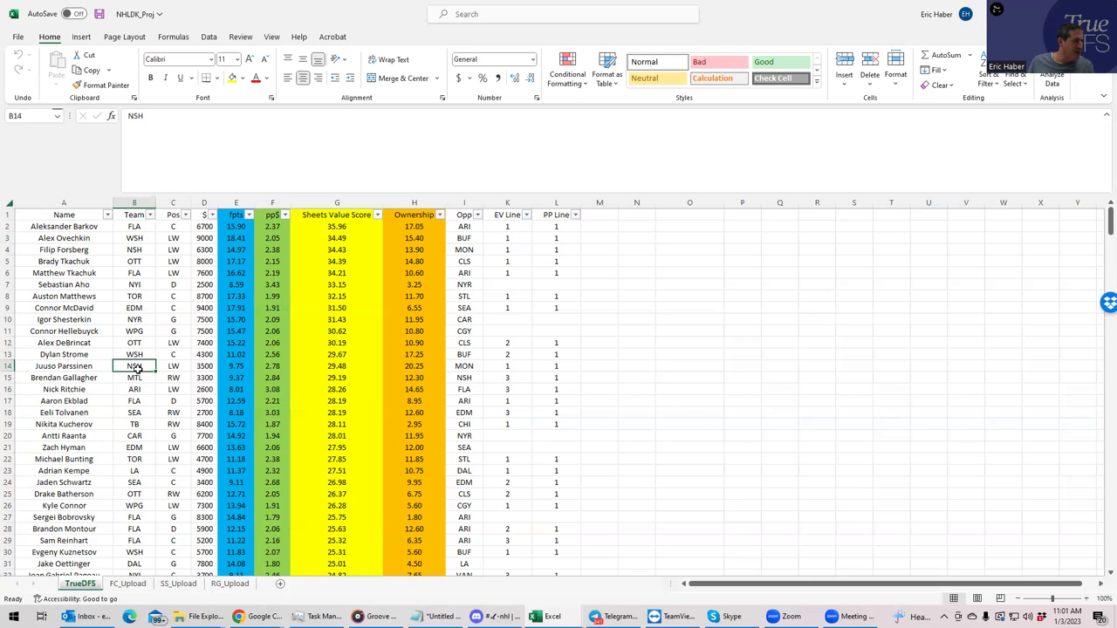
{"action": "left_click", "coordinate": [132, 261]}
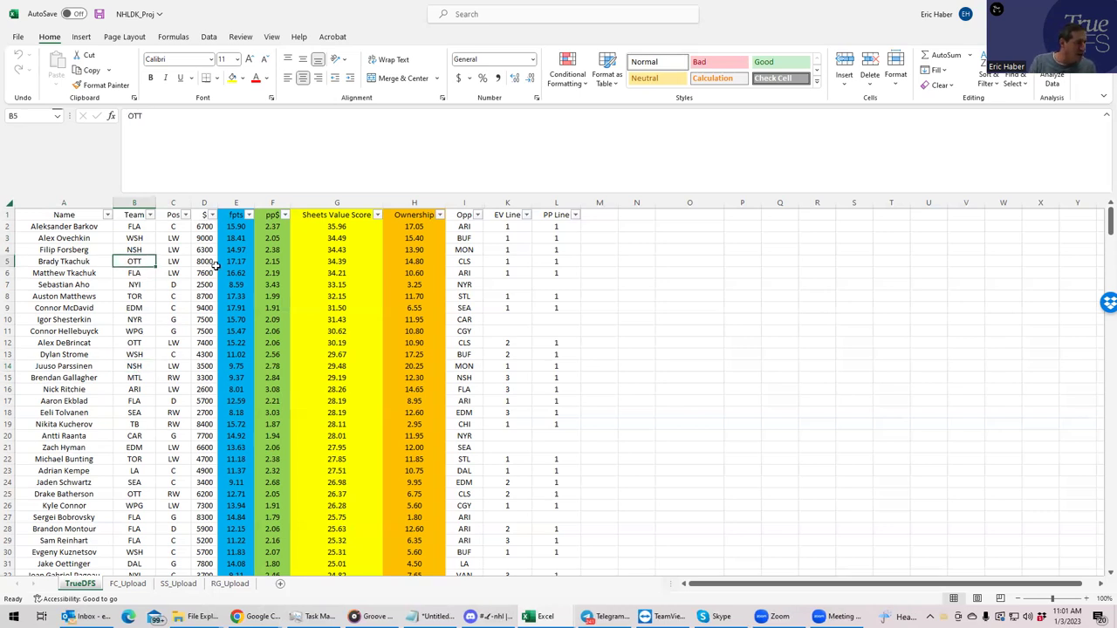
{"action": "left_click", "coordinate": [134, 341]}
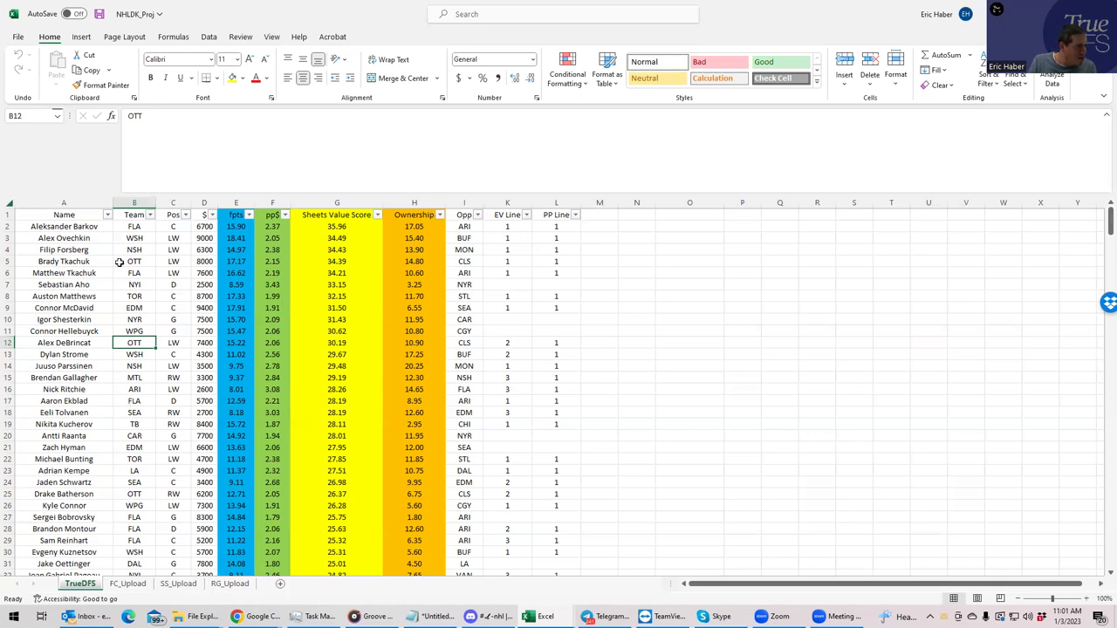
Step: Select the top Sheets Value Scores in G2:G15 and check Parssinen's 3500 and Strome's 4300 salaries
{"action": "left_click_drag", "start_coordinate": [324, 228], "coordinate": [328, 319]}
{"action": "left_click", "coordinate": [326, 297]}
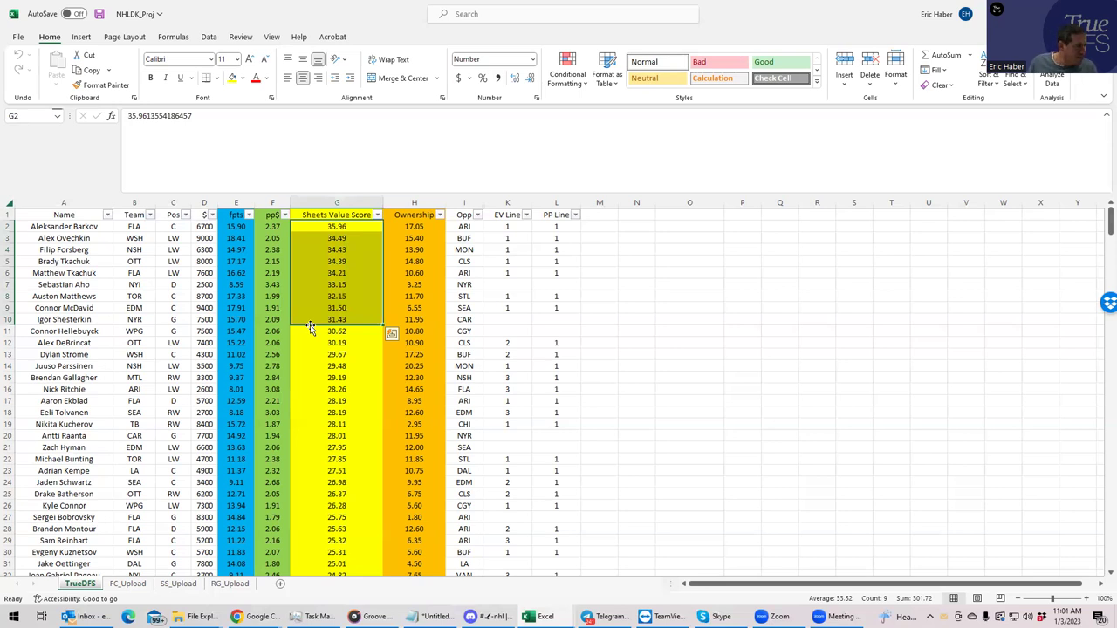
{"action": "left_click", "coordinate": [203, 365]}
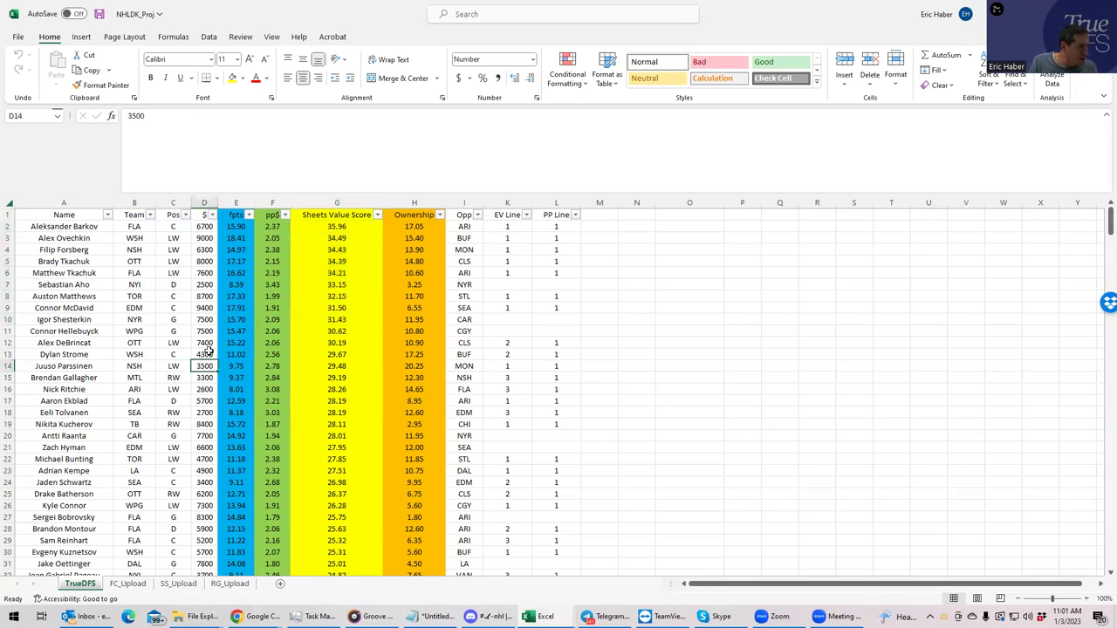
{"action": "left_click", "coordinate": [206, 354]}
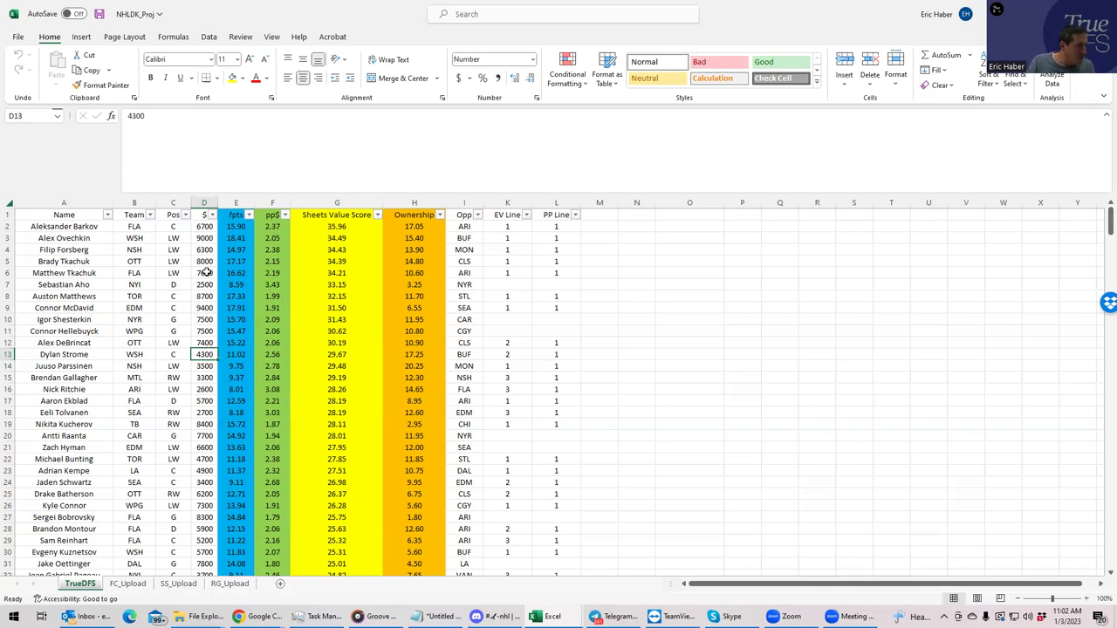
Step: Compare Hellebuyck's 7500 salary with Raanta's 7700, then switch back to the browser
{"action": "left_click", "coordinate": [175, 327]}
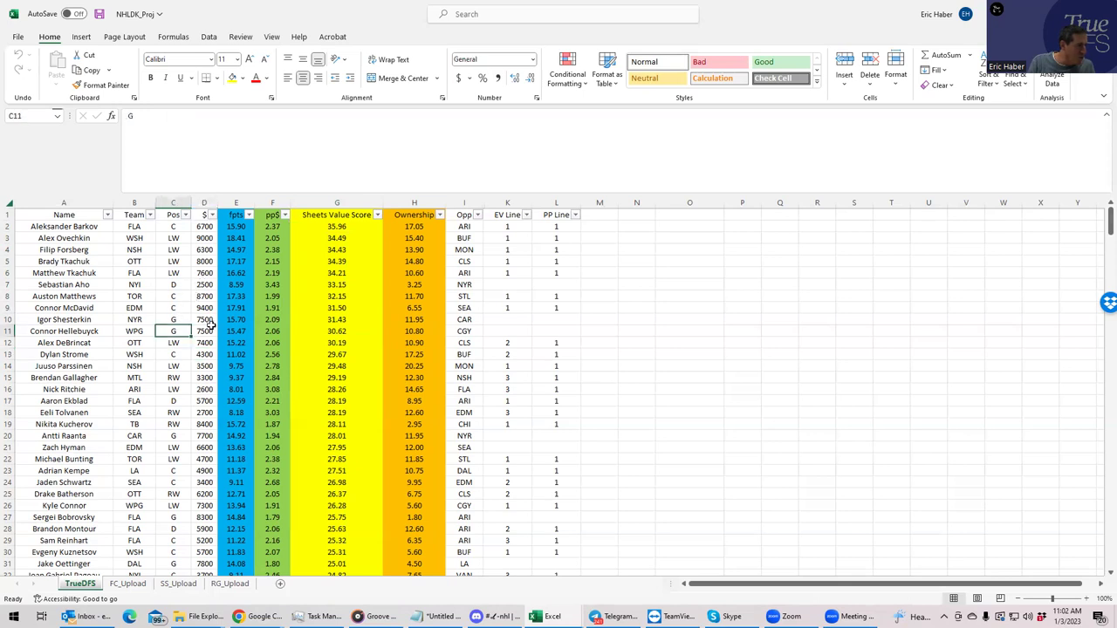
{"action": "left_click", "coordinate": [210, 329]}
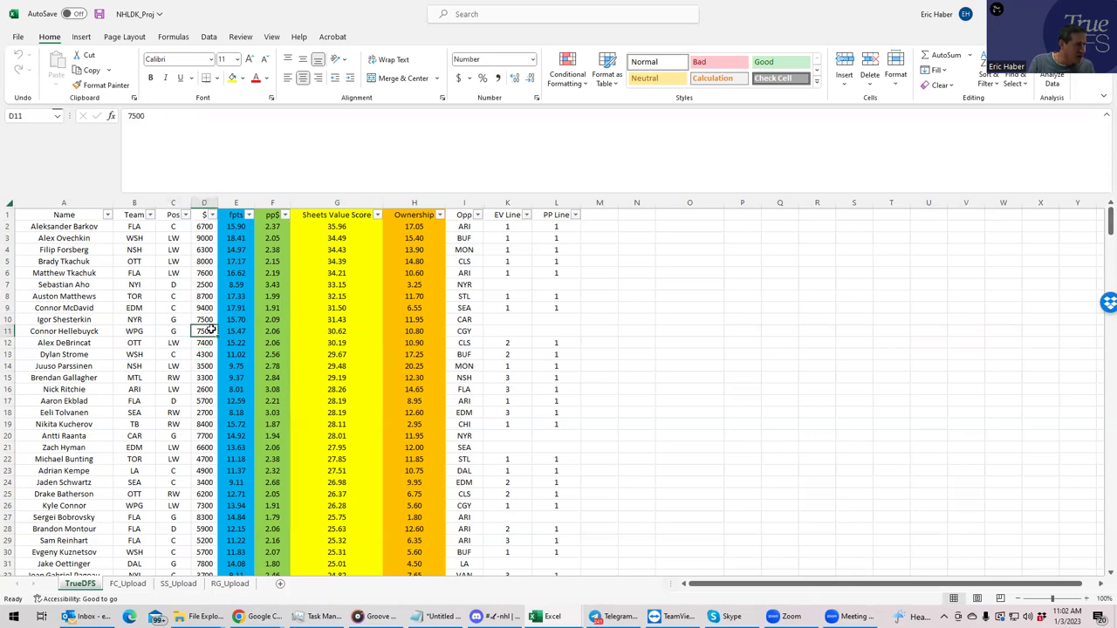
{"action": "left_click", "coordinate": [201, 436]}
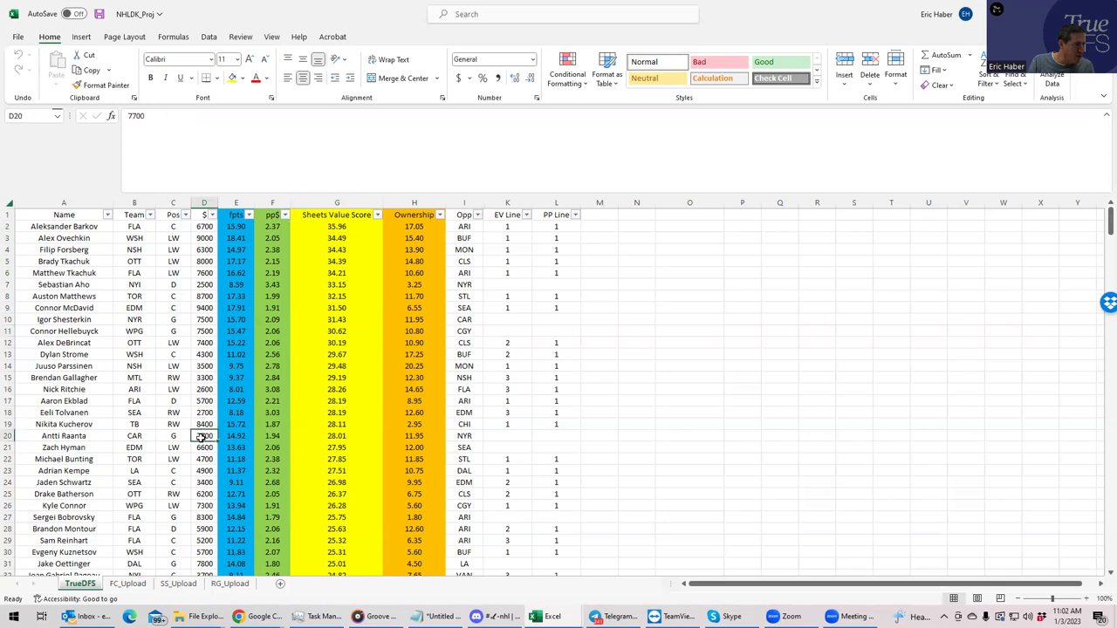
{"action": "left_click", "coordinate": [212, 331]}
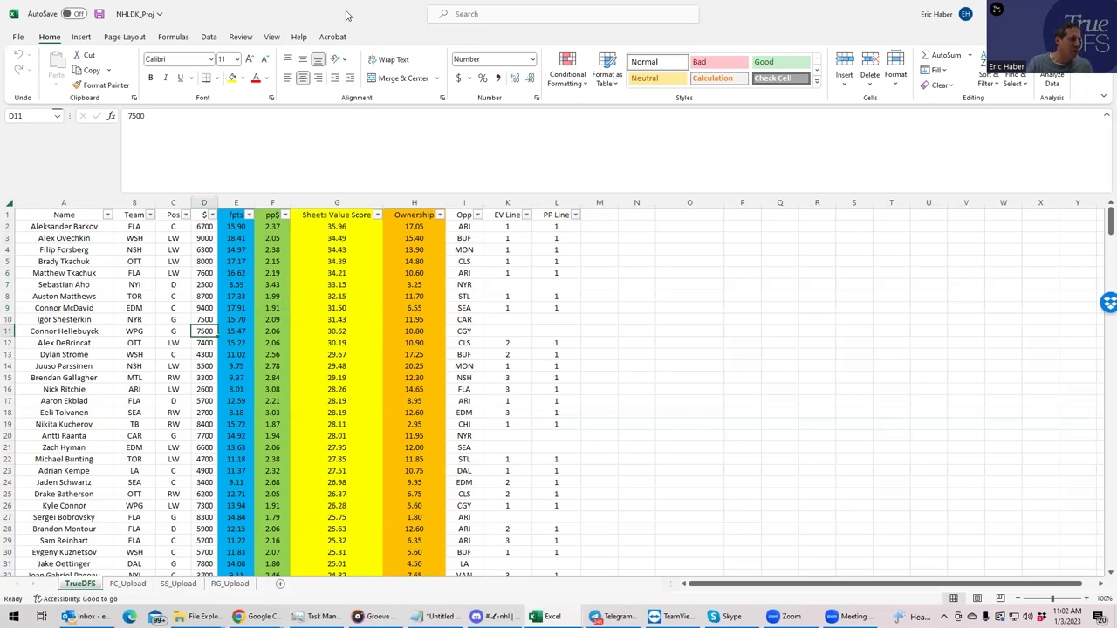
{"action": "key", "text": "alt+Tab"}
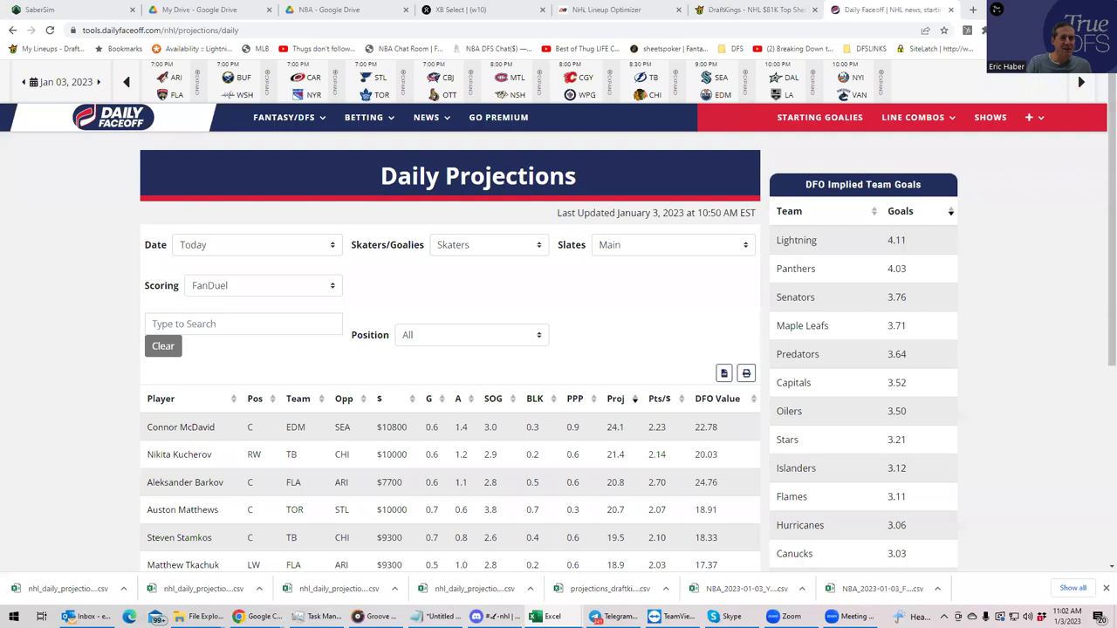
Step: Search the goalies for 'hell' and add C. Hellebuyck ($7,500) as the lineup's goalie
{"action": "left_click", "coordinate": [766, 9]}
{"action": "left_click", "coordinate": [337, 292]}
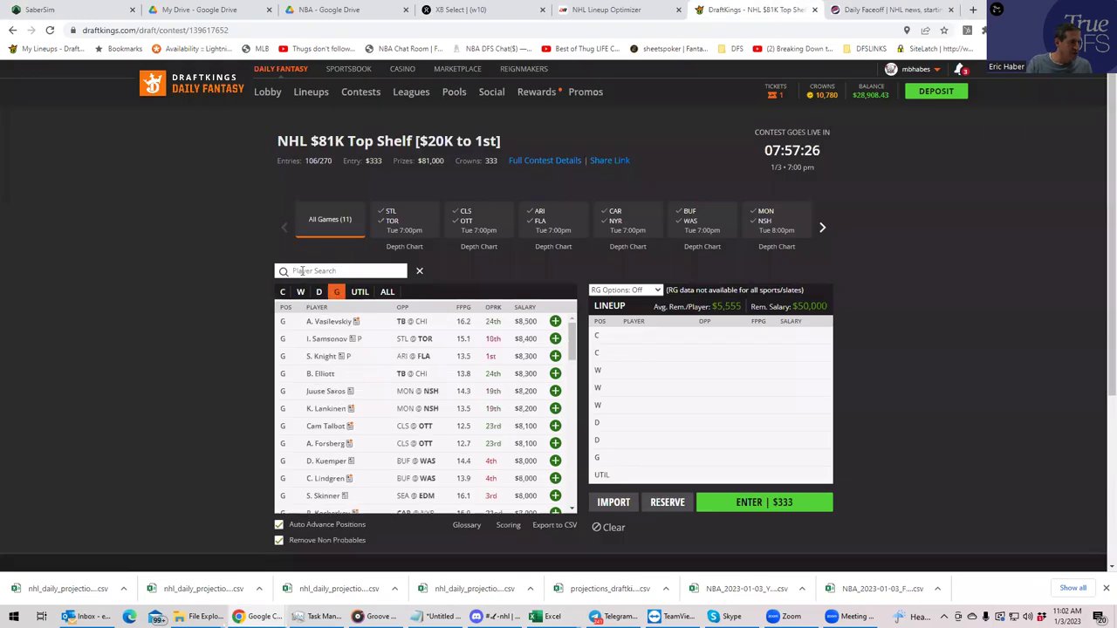
{"action": "left_click", "coordinate": [310, 269]}
{"action": "type", "text": "hell"}
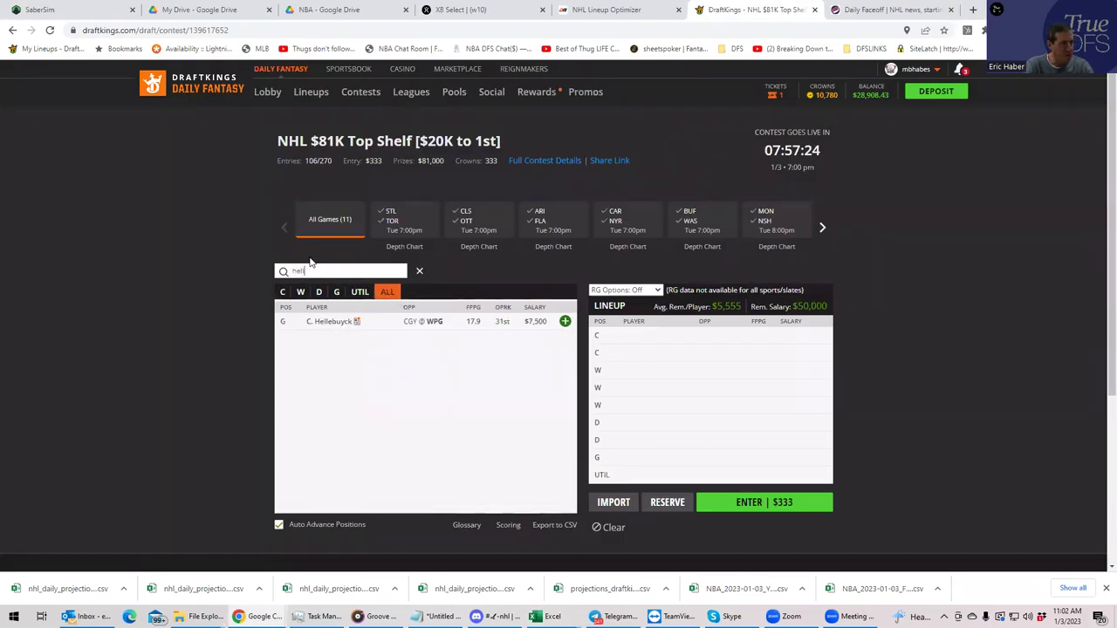
{"action": "left_click", "coordinate": [566, 322]}
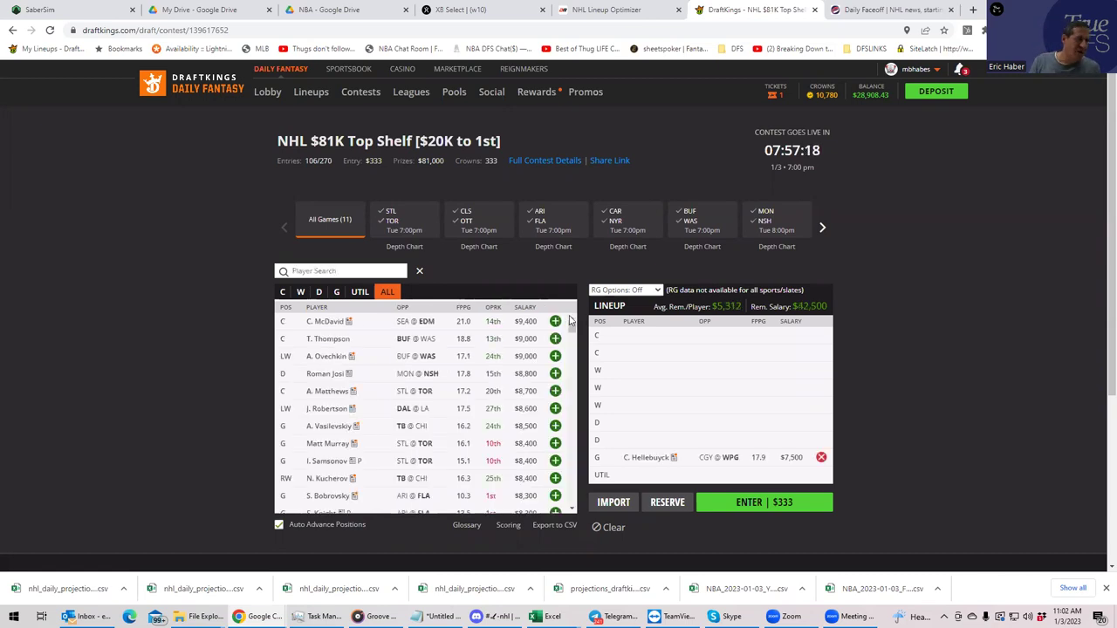
Step: Filter to the ARI@FLA game's centers and add A. Barkov ($6,700) at center
{"action": "left_click", "coordinate": [536, 225]}
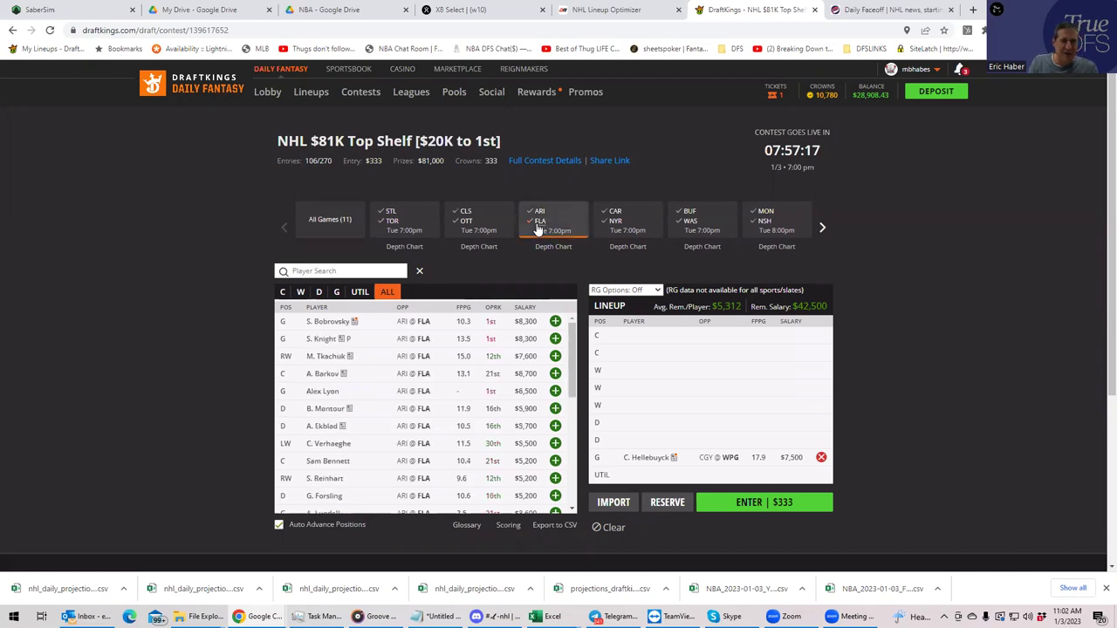
{"action": "left_click", "coordinate": [282, 293]}
{"action": "left_click", "coordinate": [564, 322]}
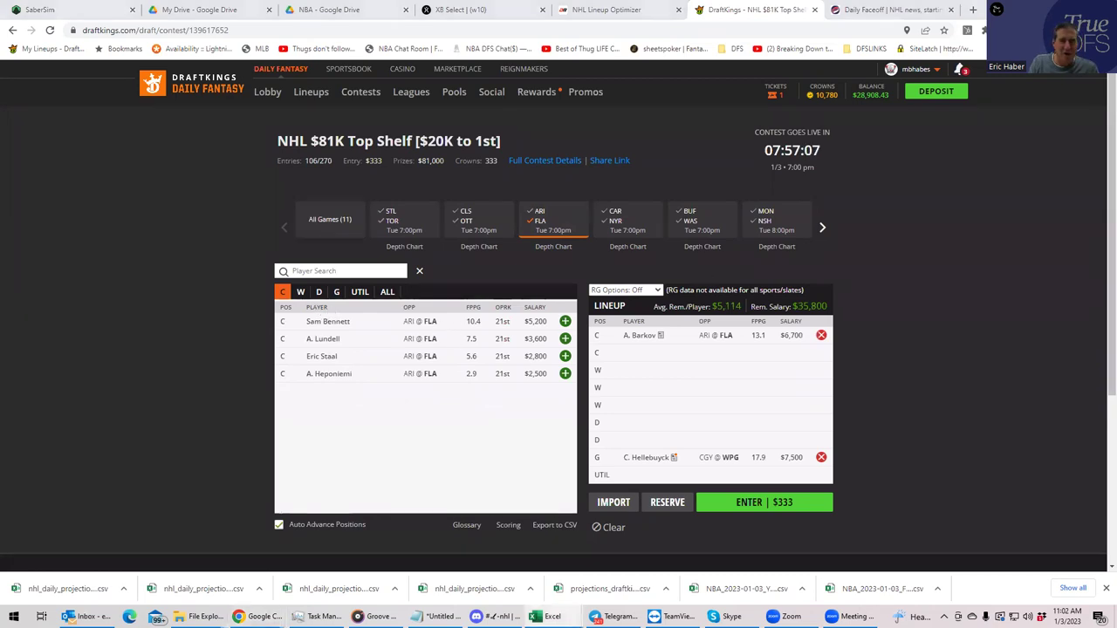
Step: In the full-screen workbook, check Barkov's, Tkachuk's and Ekblad's FLA team and EV Line values, then return to DraftKings
{"action": "key", "text": "alt+Tab"}
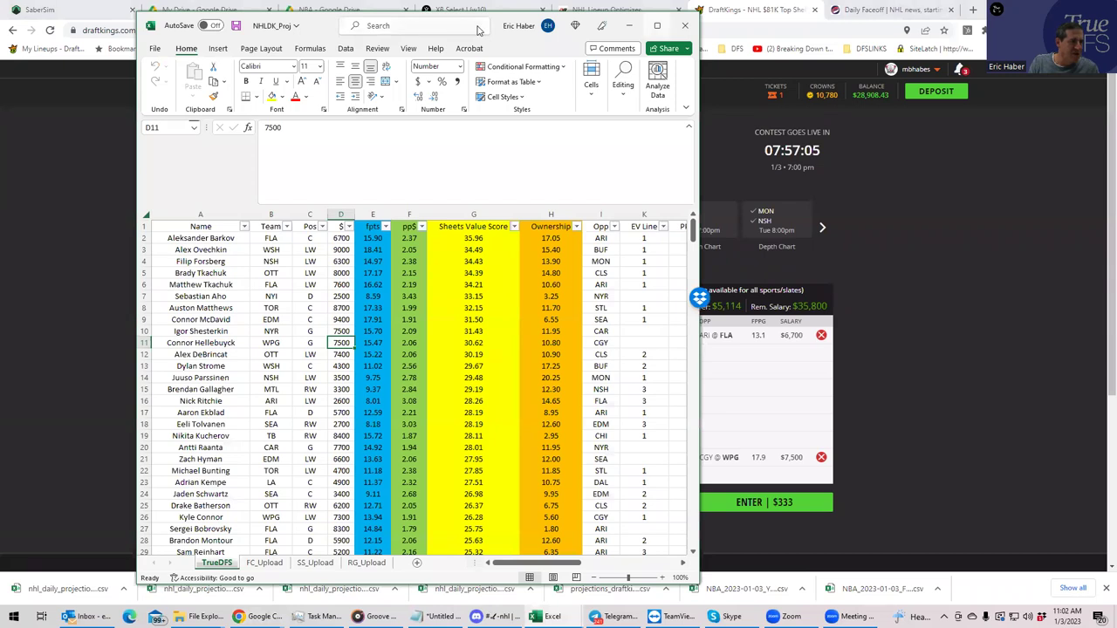
{"action": "key", "text": "super+Left"}
{"action": "key", "text": "super+Up"}
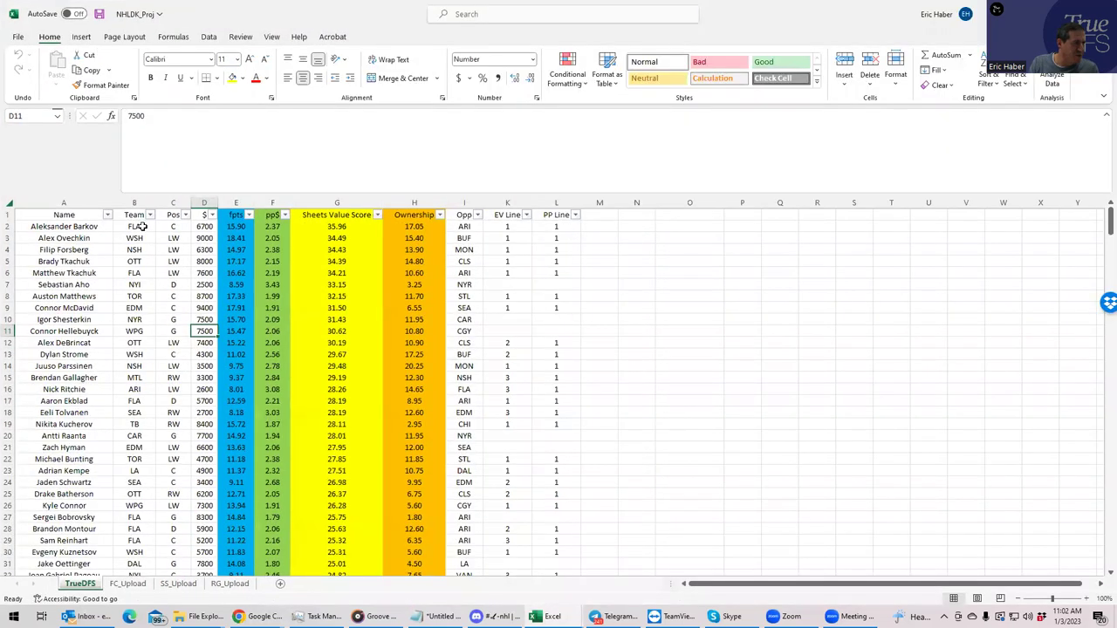
{"action": "left_click", "coordinate": [139, 227]}
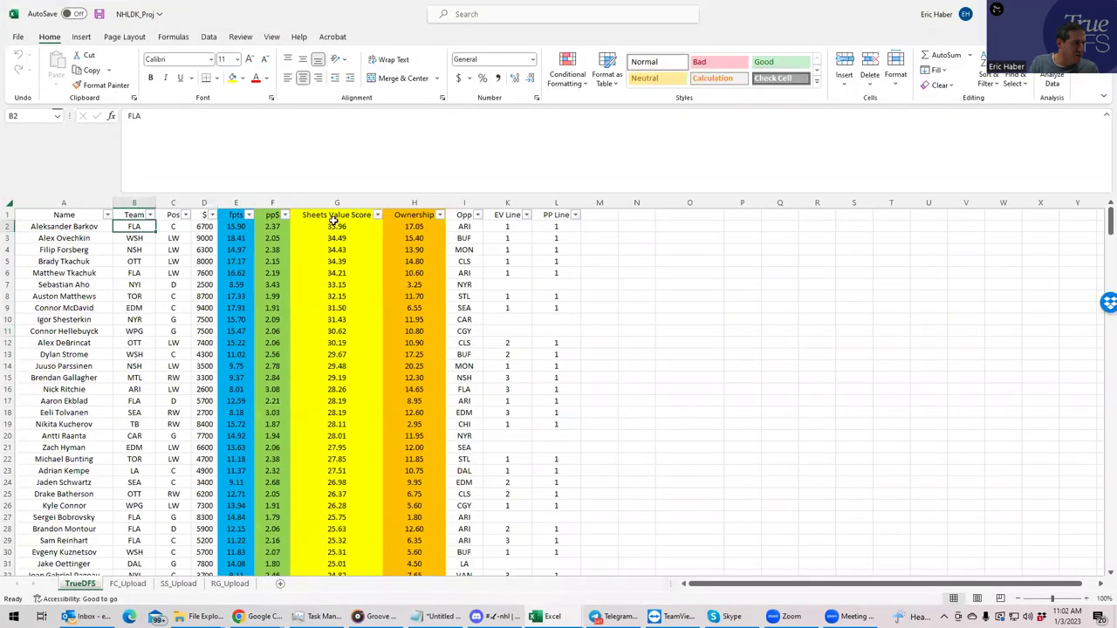
{"action": "left_click", "coordinate": [140, 273]}
{"action": "left_click", "coordinate": [504, 274]}
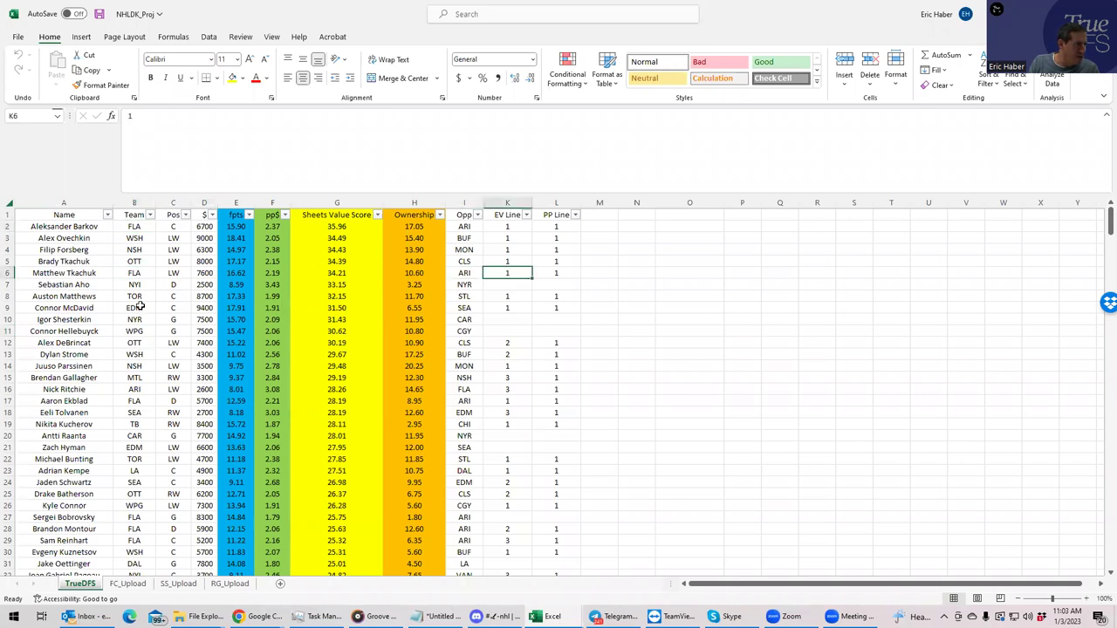
{"action": "left_click", "coordinate": [138, 394]}
{"action": "left_click", "coordinate": [487, 398]}
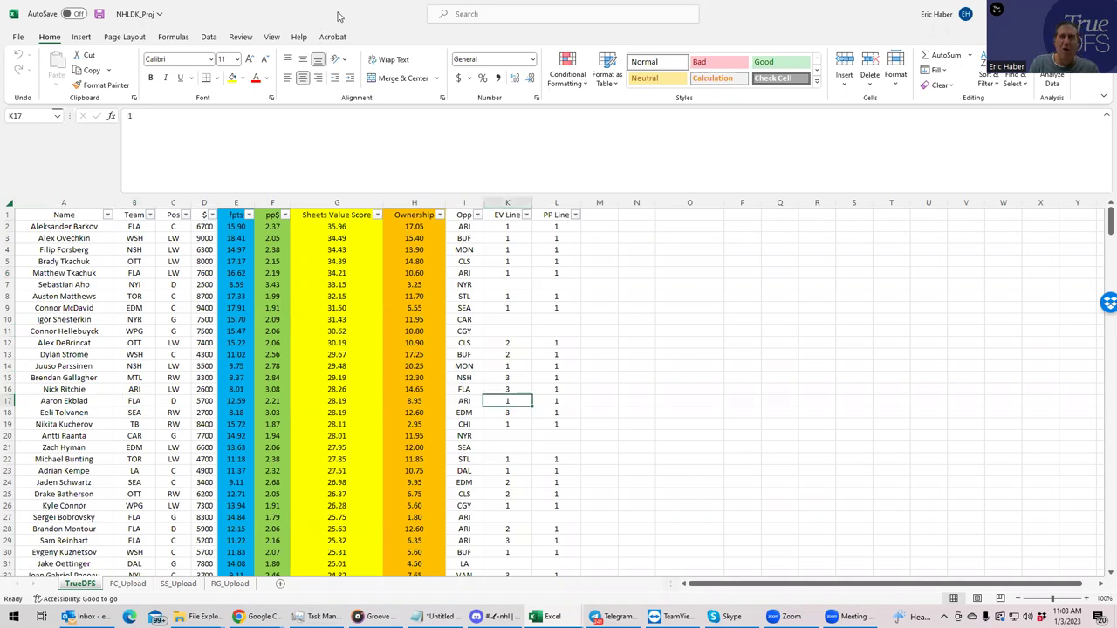
{"action": "key", "text": "alt+Tab"}
Step: Add defenseman A. Ekblad ($5,700) and winger M. Tkachuk ($7,600) from the D and W lists
{"action": "left_click", "coordinate": [320, 293]}
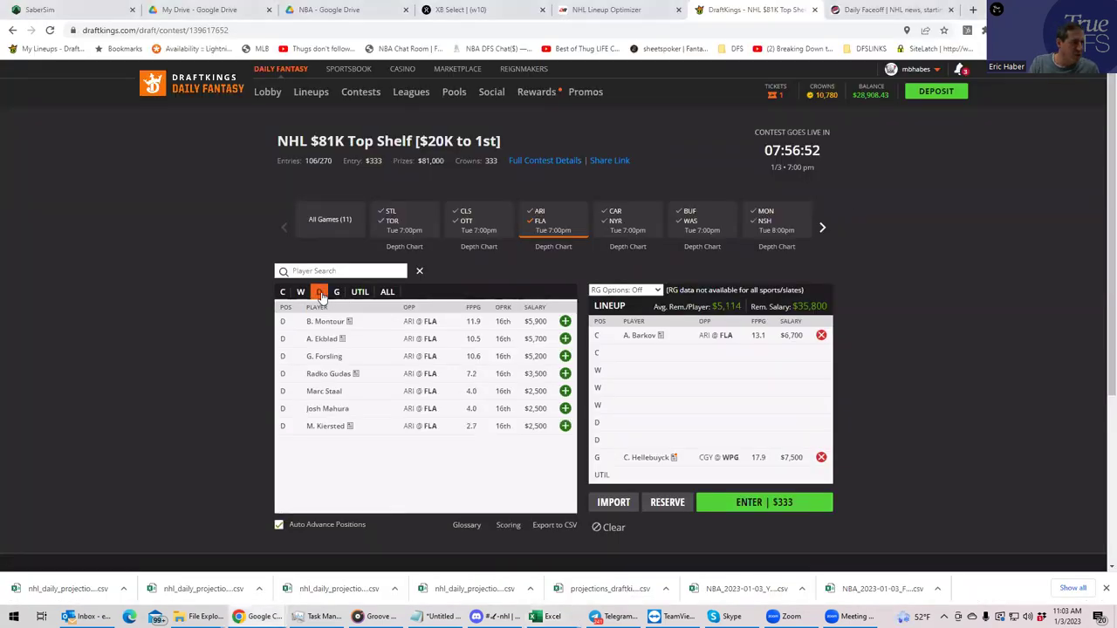
{"action": "left_click", "coordinate": [565, 339]}
{"action": "left_click", "coordinate": [301, 291]}
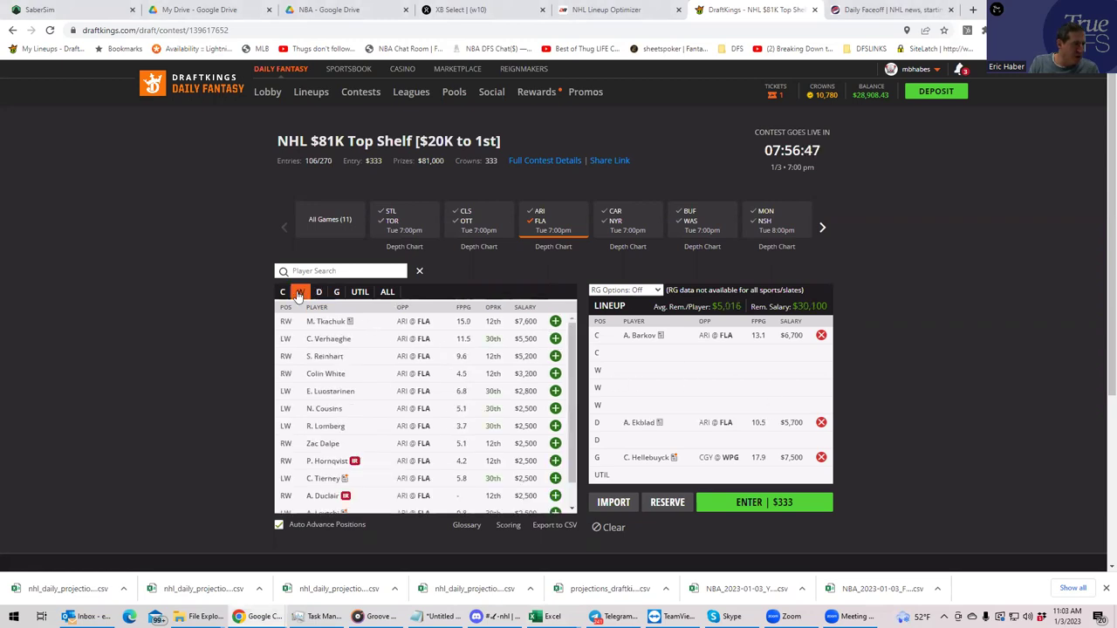
{"action": "left_click", "coordinate": [555, 322]}
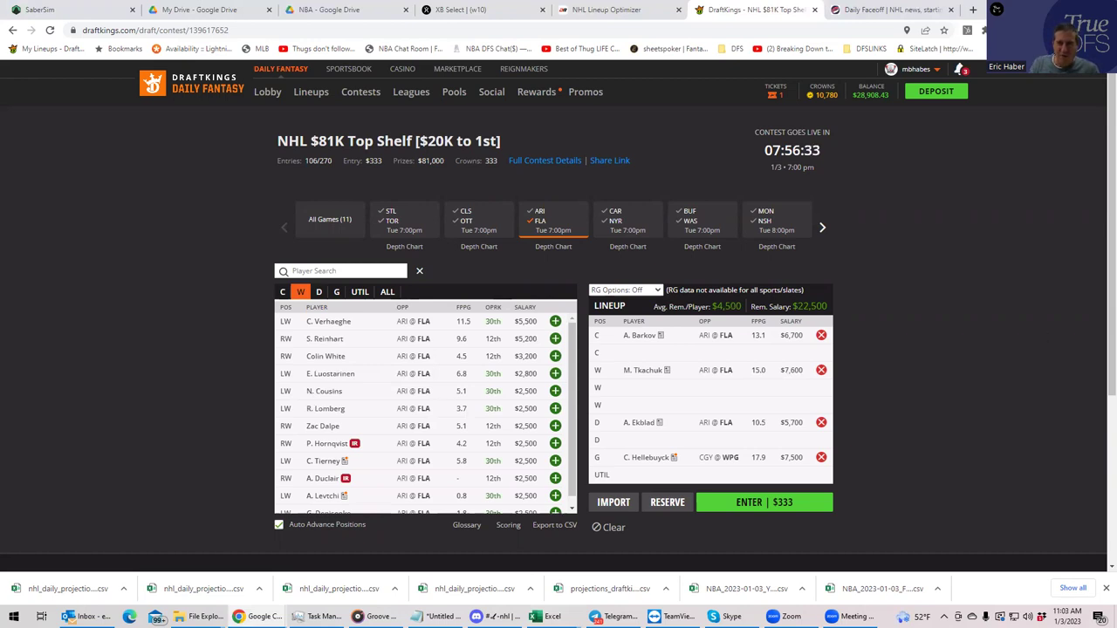
Step: Bring the workbook forward full-screen and confirm Filip Forsberg plays for NSH
{"action": "key", "text": "alt+Tab"}
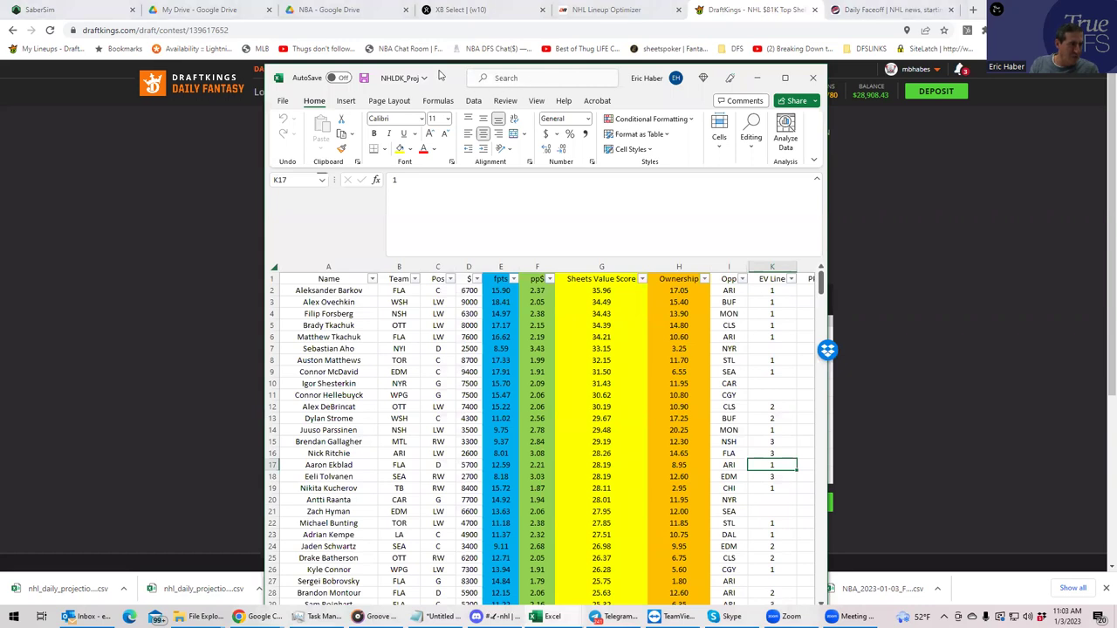
{"action": "left_click_drag", "start_coordinate": [441, 76], "coordinate": [409, 41]}
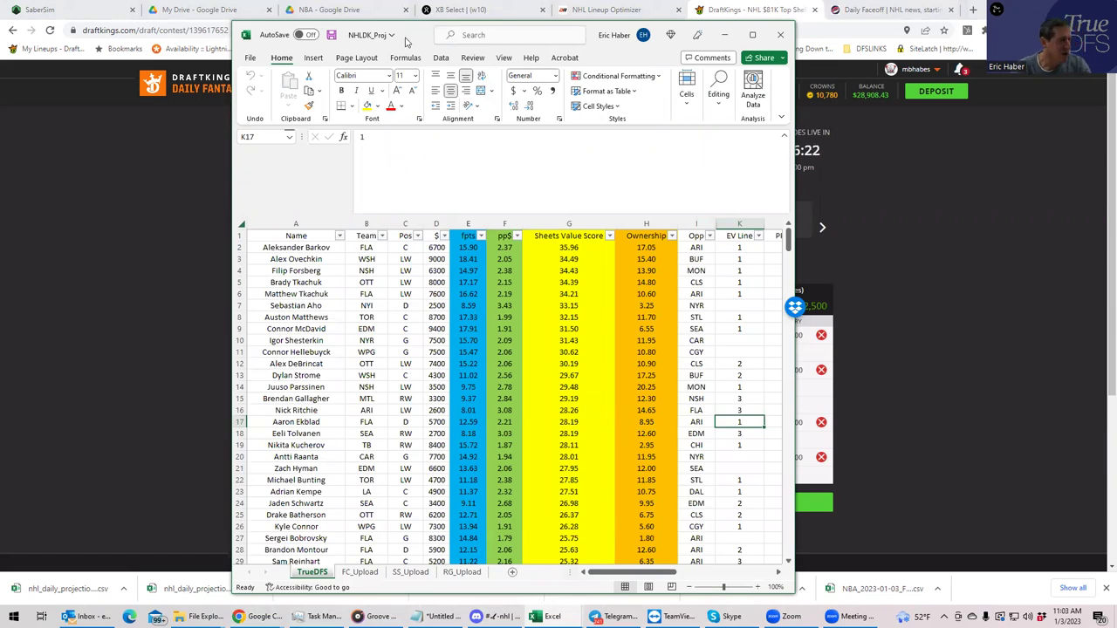
{"action": "left_click", "coordinate": [363, 274]}
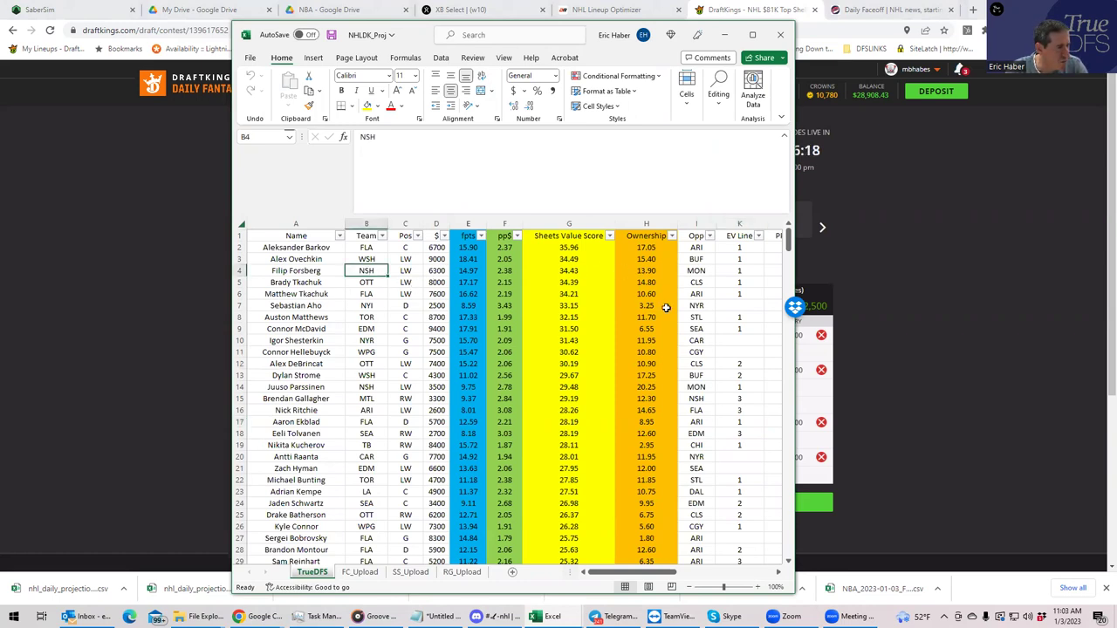
{"action": "key", "text": "super+Left"}
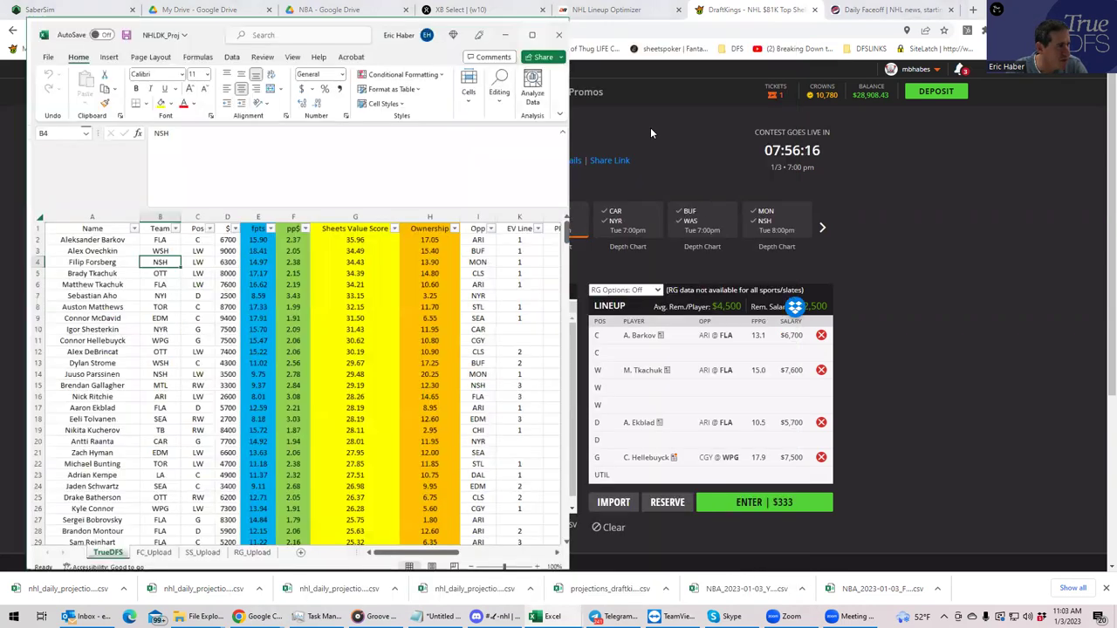
{"action": "key", "text": "super+Up"}
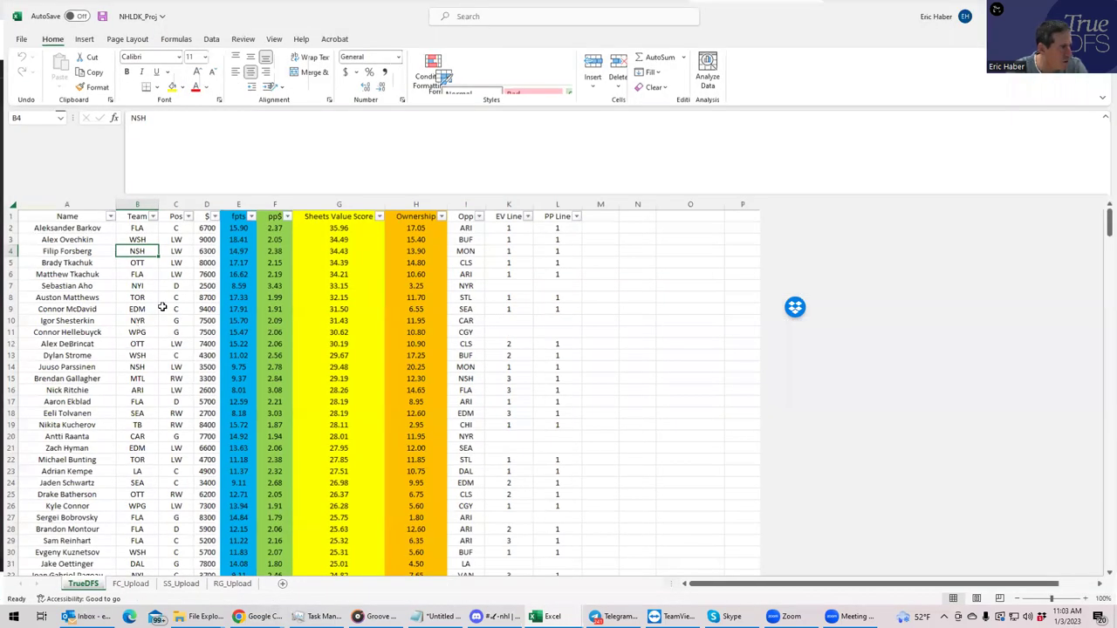
Step: Check Dylan Strome's WSH EV and PP lines and C position, and Juuso Parssinen's EV line and LW position
{"action": "left_click", "coordinate": [149, 356]}
{"action": "left_click", "coordinate": [489, 352]}
{"action": "left_click", "coordinate": [548, 354]}
{"action": "key", "text": "ctrl+d"}
{"action": "left_click", "coordinate": [507, 365]}
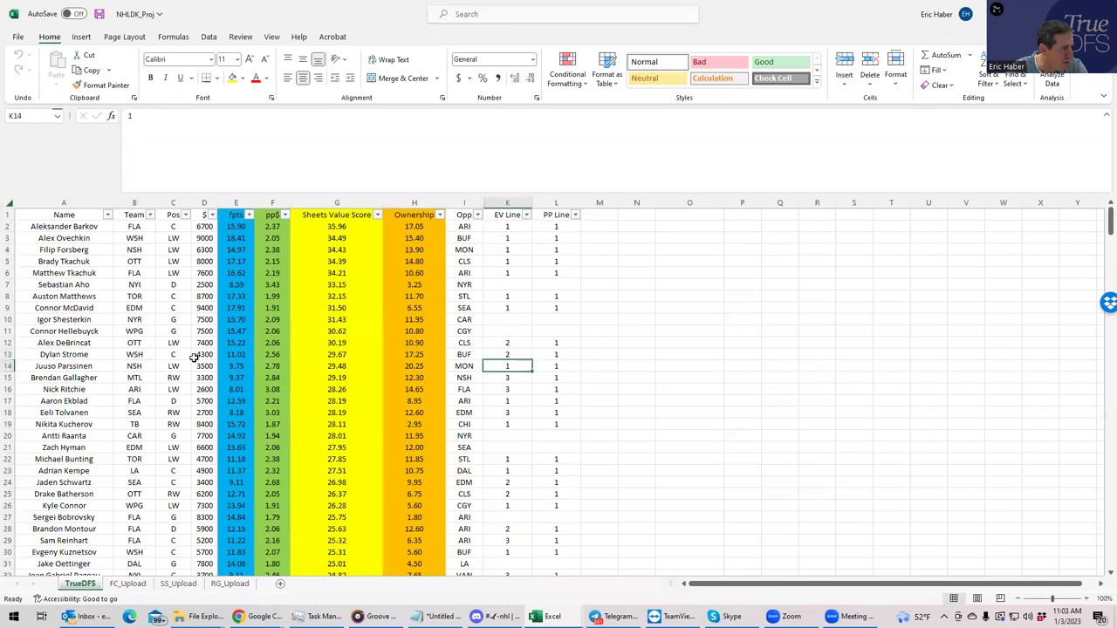
{"action": "left_click", "coordinate": [165, 367]}
{"action": "left_click", "coordinate": [158, 355]}
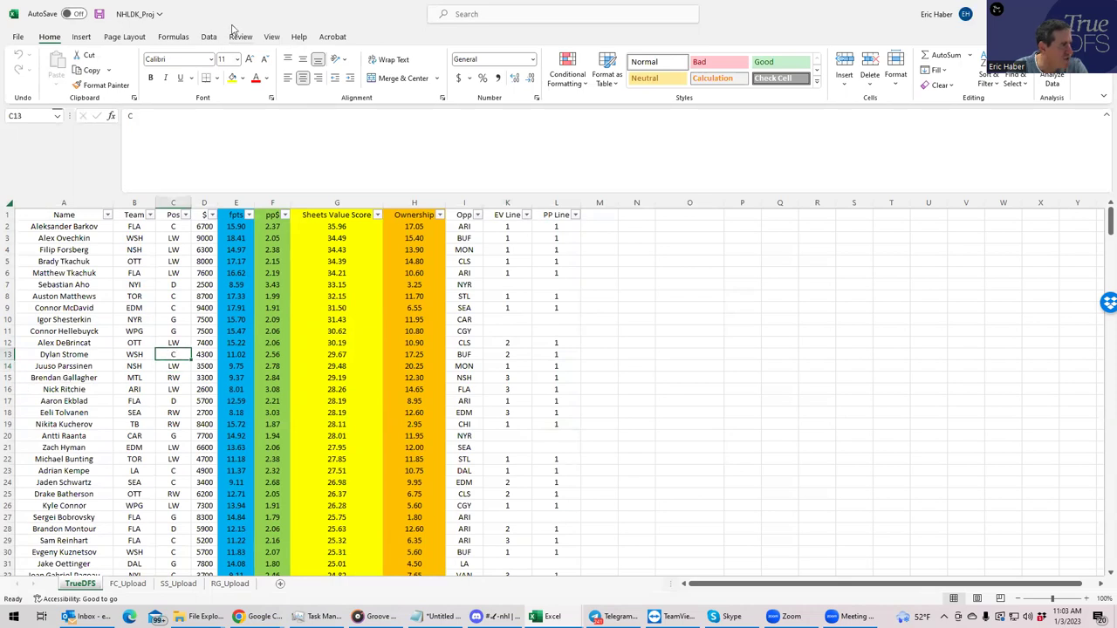
Step: Back on DraftKings, list only centers from the BUF @ WAS game
{"action": "key", "text": "alt+Tab"}
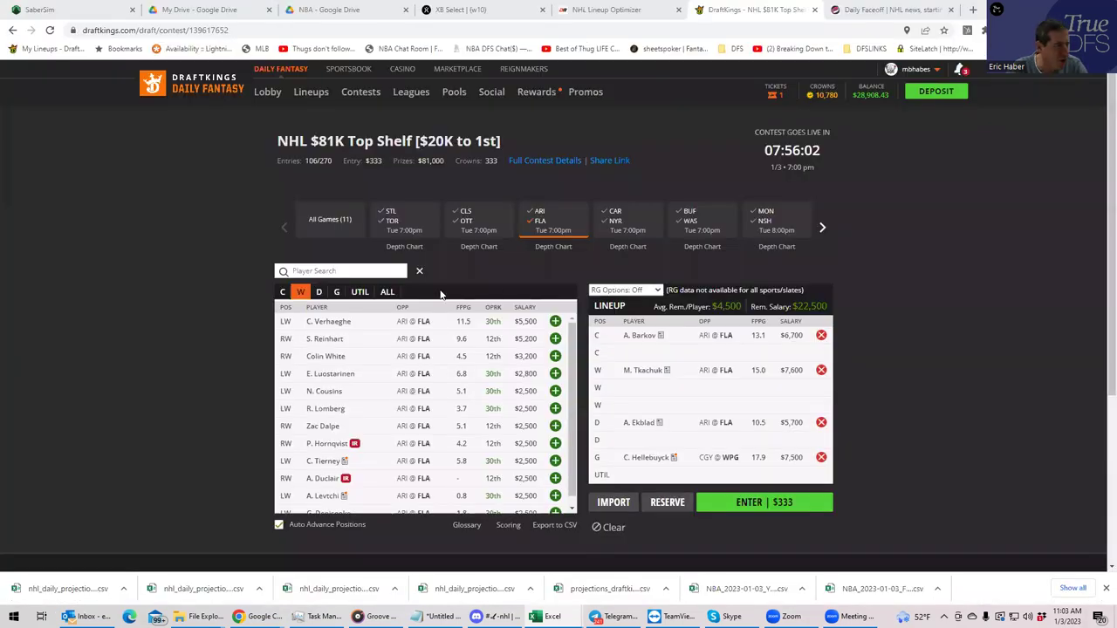
{"action": "left_click", "coordinate": [282, 292]}
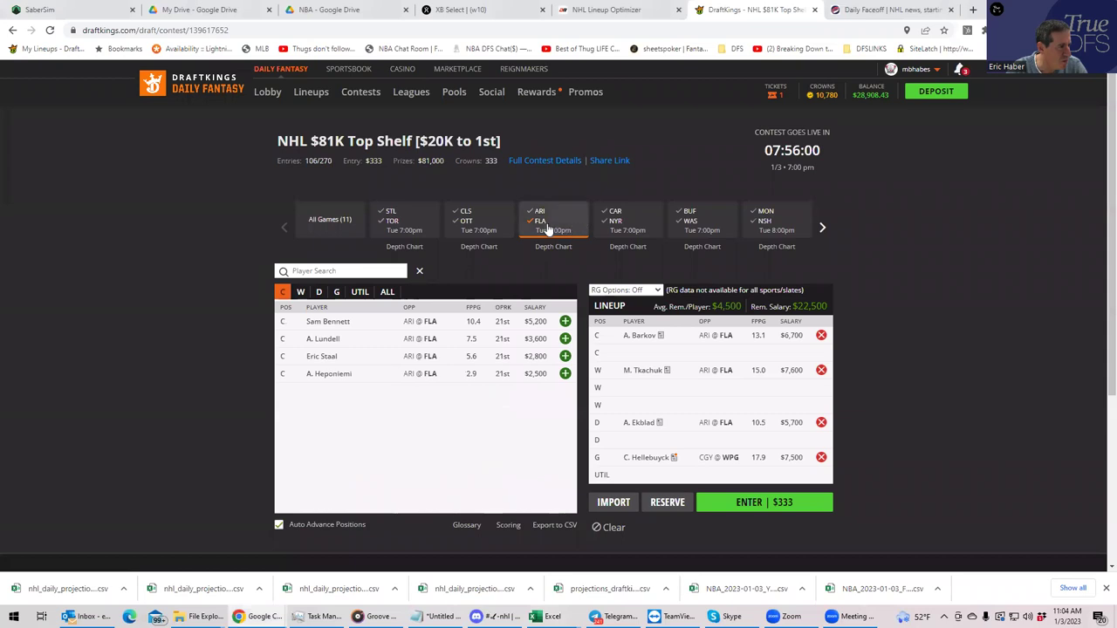
{"action": "left_click", "coordinate": [533, 227]}
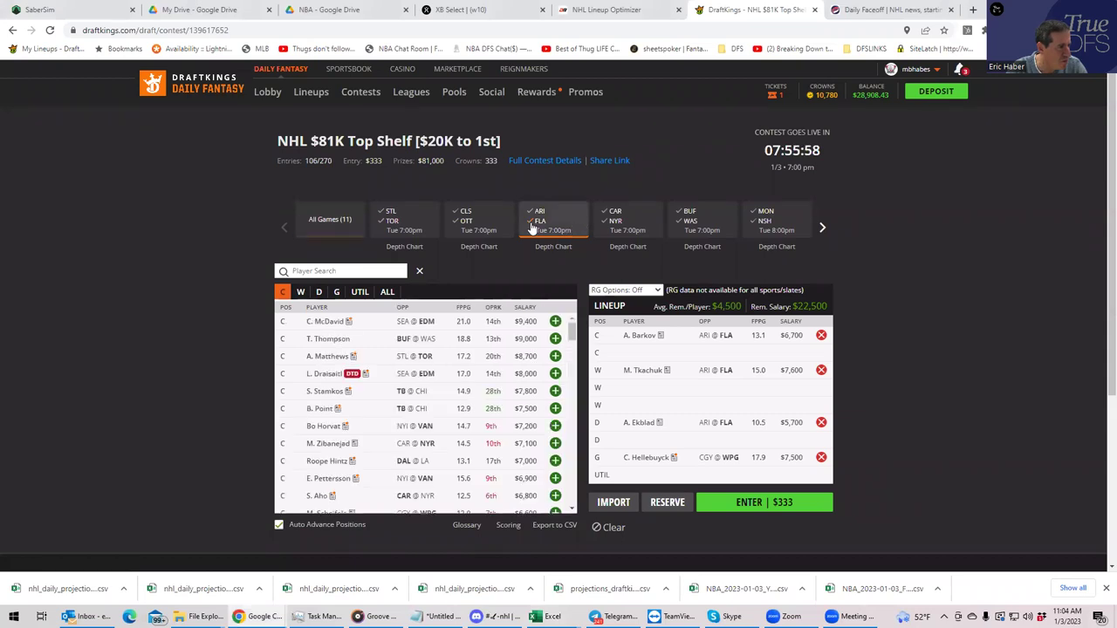
{"action": "left_click", "coordinate": [687, 224]}
Step: Try D. Strome at center and A. Ovechkin at wing, then remove both again
{"action": "left_click", "coordinate": [564, 339]}
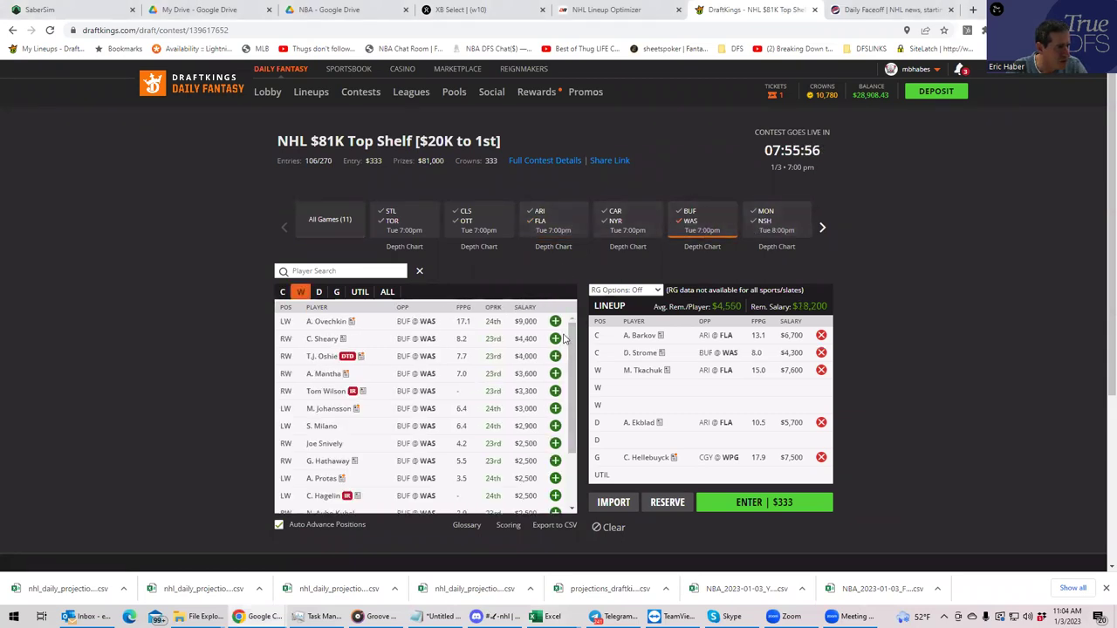
{"action": "left_click", "coordinate": [555, 321]}
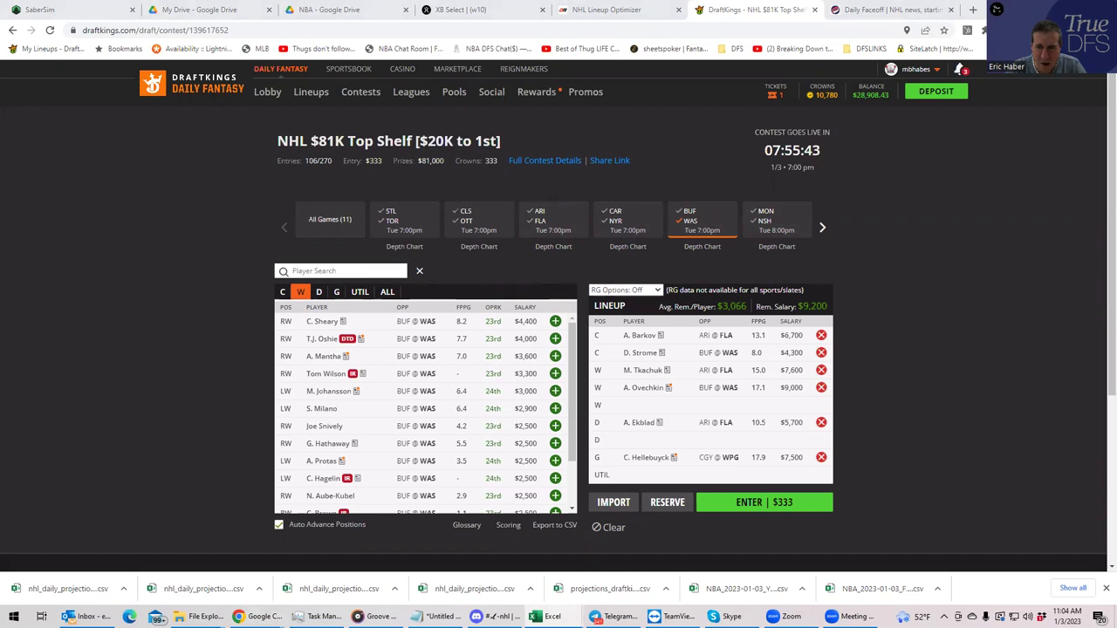
{"action": "left_click", "coordinate": [821, 388]}
{"action": "left_click", "coordinate": [821, 352]}
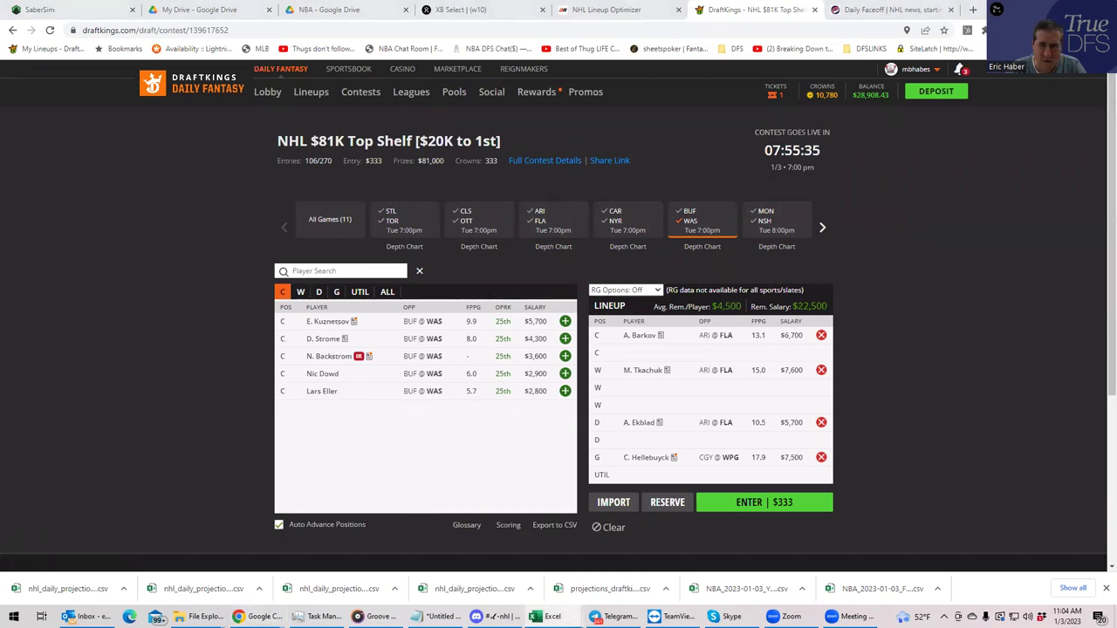
Step: Search wingers for 'for', limit to the MON @ NSH game, and add F. Forsberg ($6,300)
{"action": "left_click", "coordinate": [300, 294]}
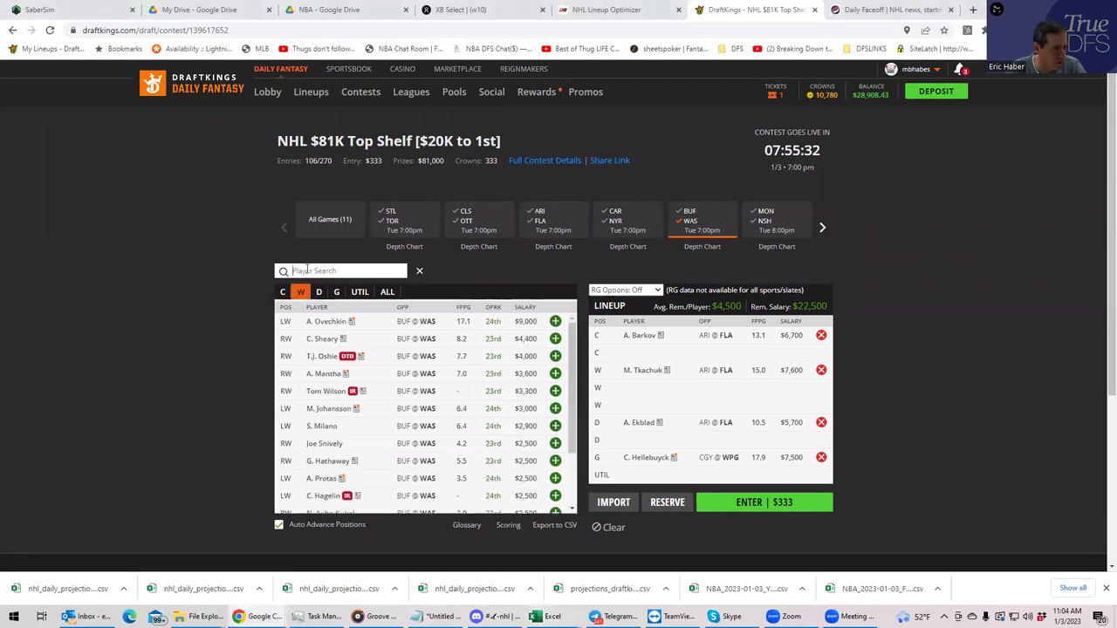
{"action": "left_click", "coordinate": [307, 270]}
{"action": "type", "text": "for"}
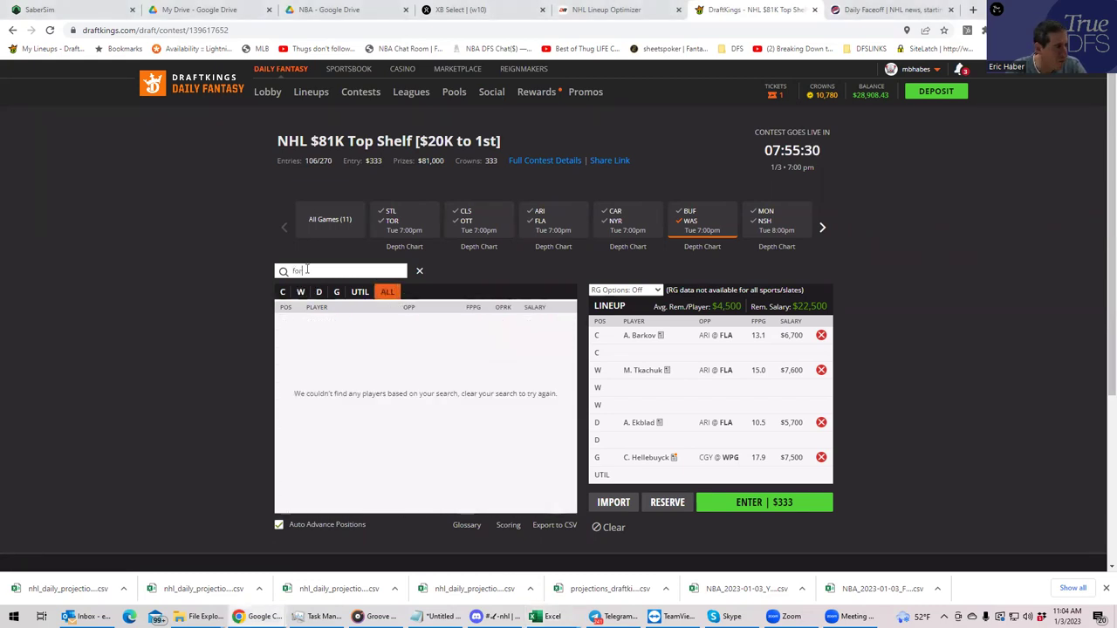
{"action": "left_click", "coordinate": [690, 223]}
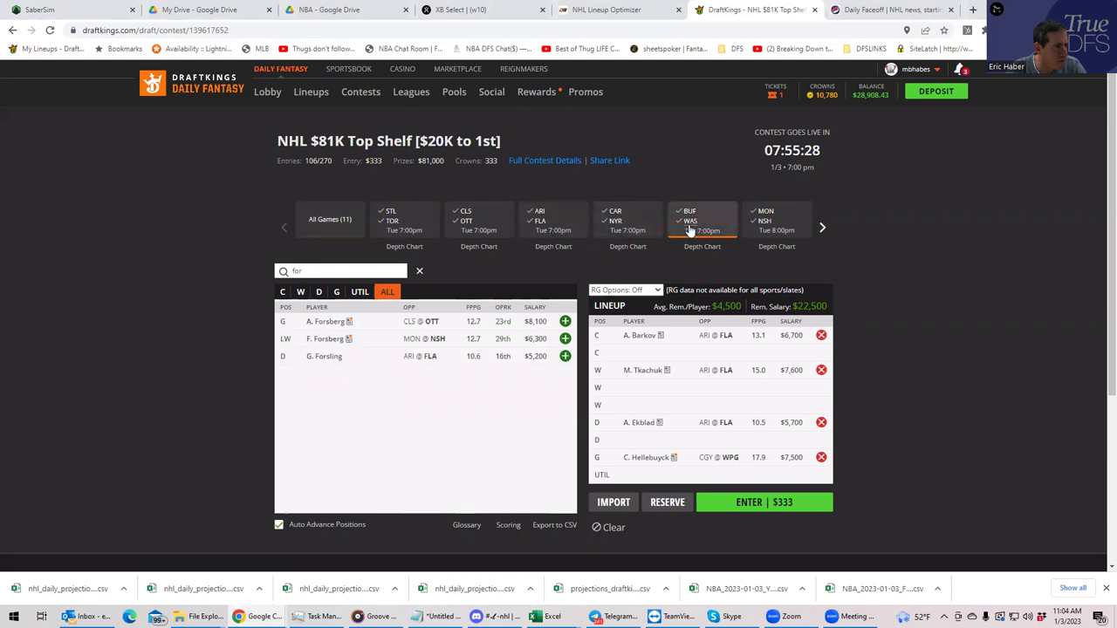
{"action": "left_click", "coordinate": [768, 225]}
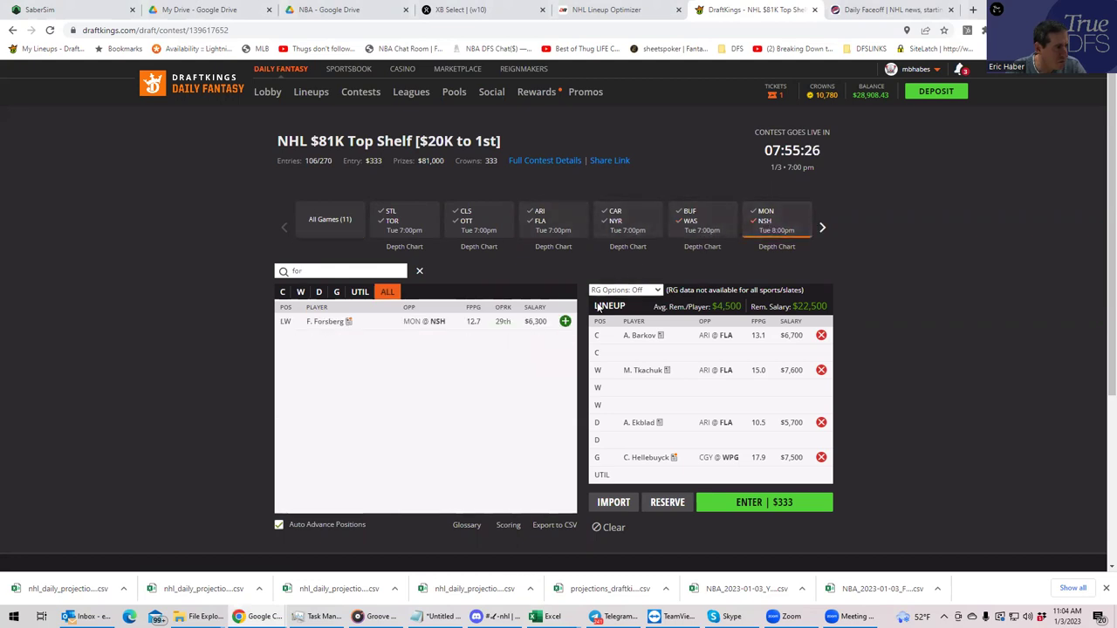
{"action": "left_click", "coordinate": [565, 322]}
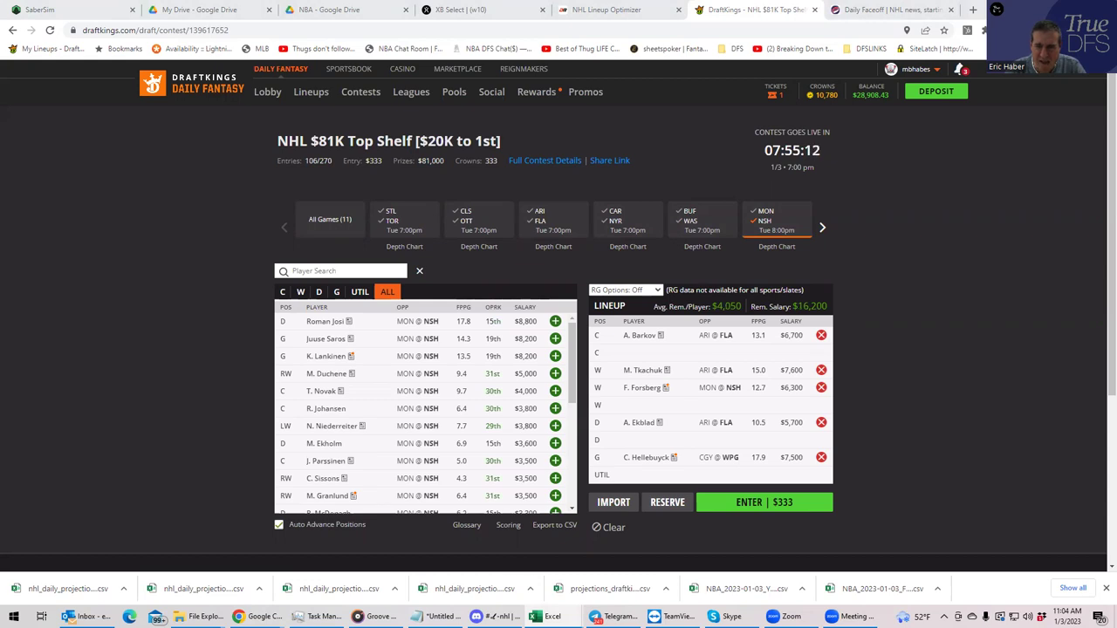
Step: In maximized Excel, check the WSH and NSH teams of Forsberg, Ovechkin, DeBrincat, Strome and Parssinen
{"action": "key", "text": "alt+Tab"}
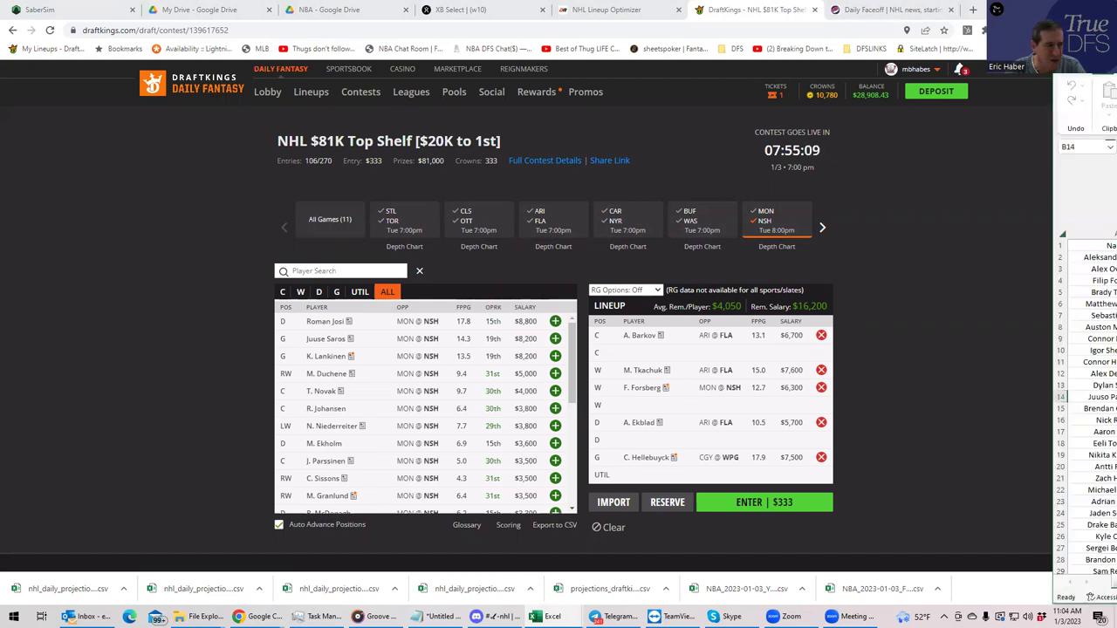
{"action": "key", "text": "super+Left"}
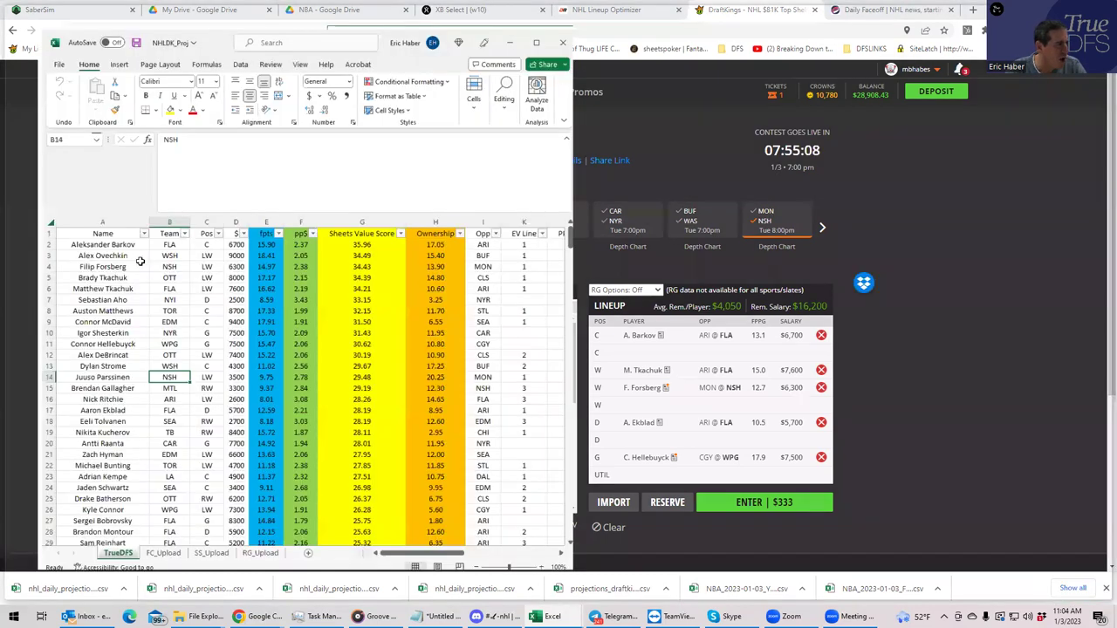
{"action": "key", "text": "super+Up"}
{"action": "left_click", "coordinate": [136, 250]}
{"action": "left_click", "coordinate": [137, 239]}
{"action": "left_click", "coordinate": [136, 342]}
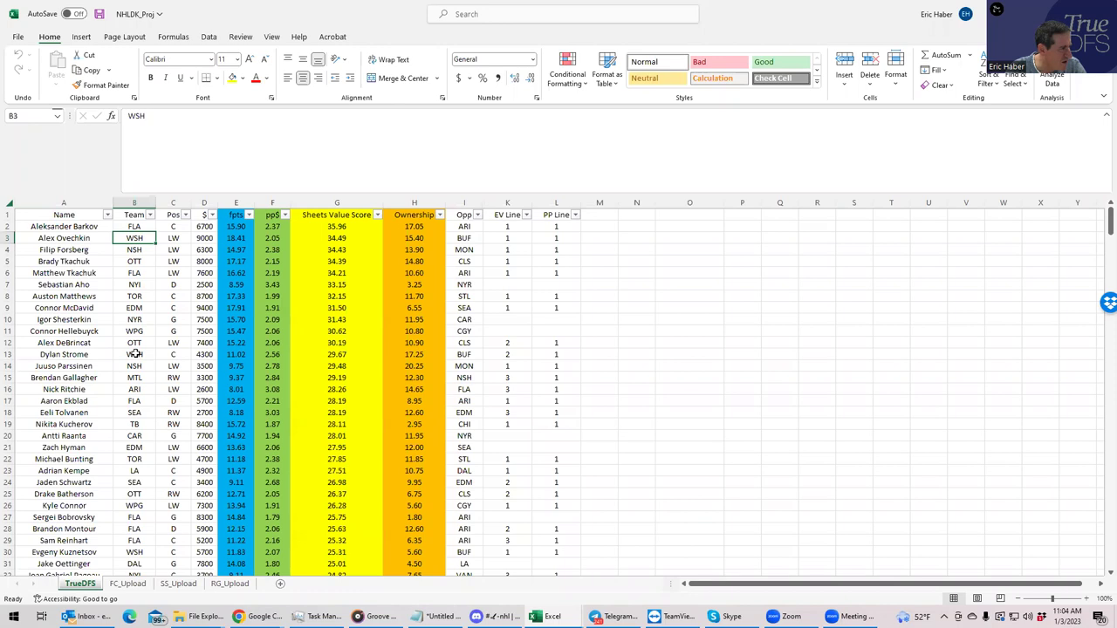
{"action": "left_click", "coordinate": [135, 354]}
{"action": "left_click", "coordinate": [137, 366]}
{"action": "left_click", "coordinate": [137, 354]}
{"action": "left_click", "coordinate": [134, 367]}
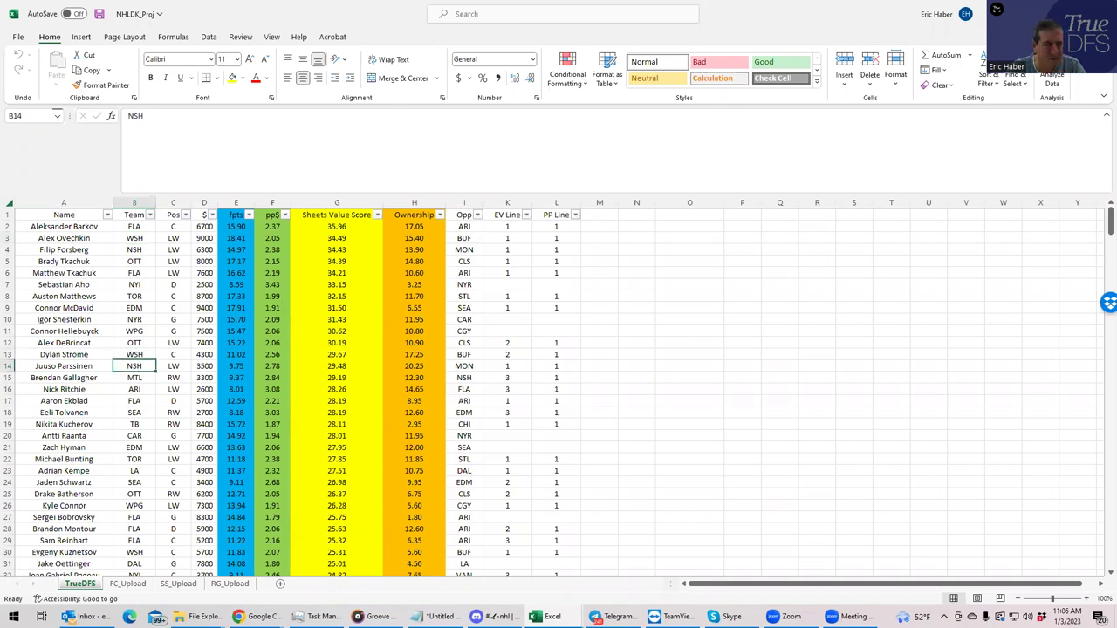
{"action": "key", "text": "alt+Tab"}
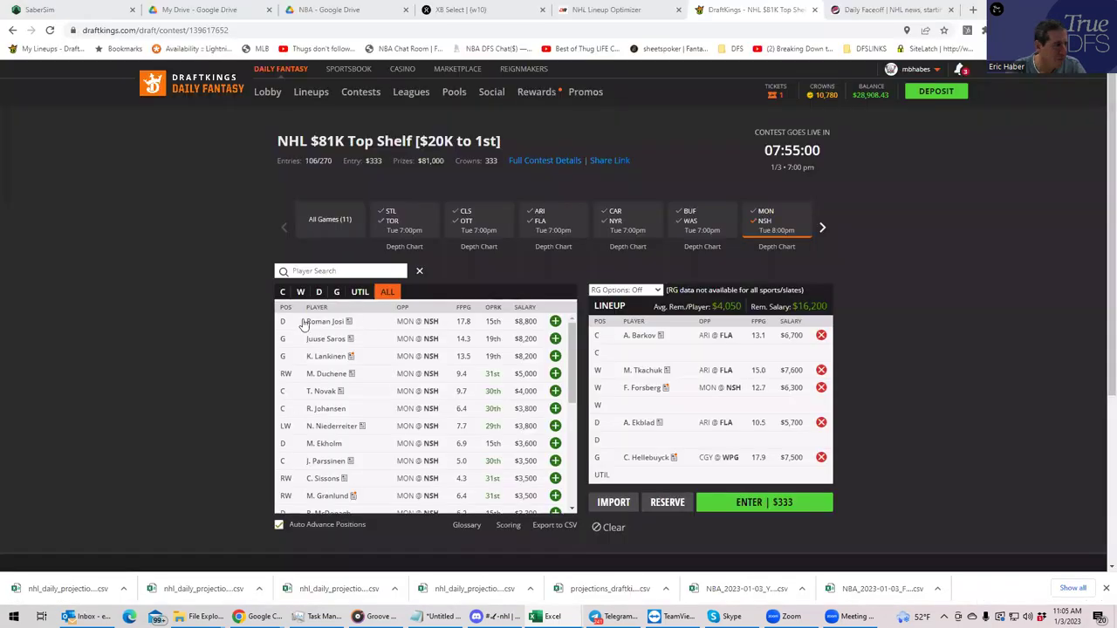
Step: Filter to the BUF @ WAS game's centers and add D. Strome ($4,300) to the lineup
{"action": "left_click", "coordinate": [762, 226]}
{"action": "left_click", "coordinate": [682, 225]}
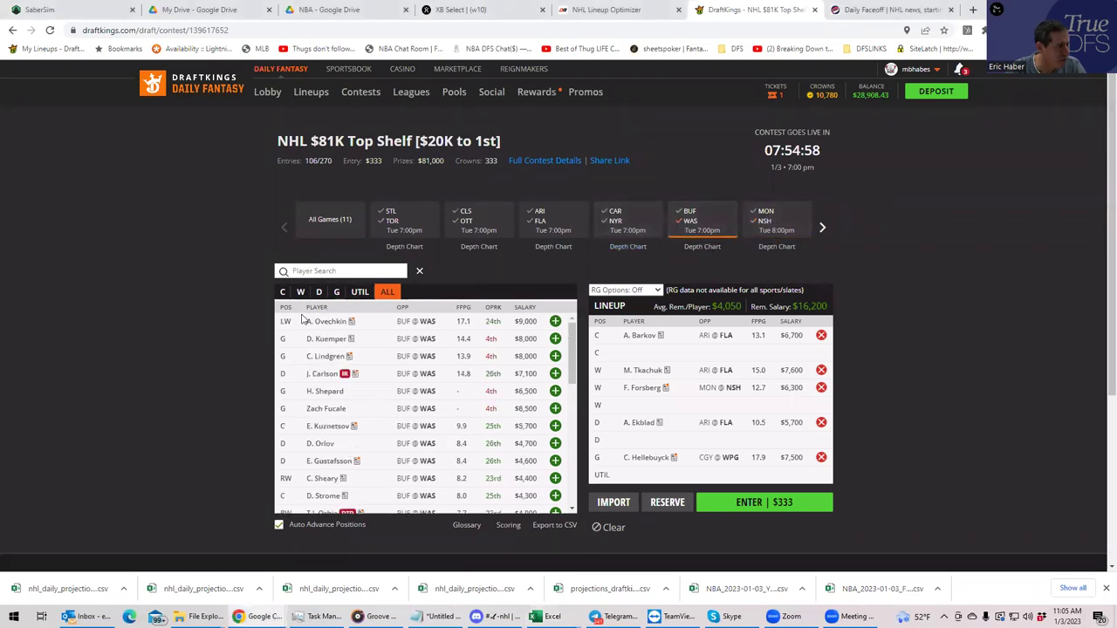
{"action": "left_click", "coordinate": [282, 292]}
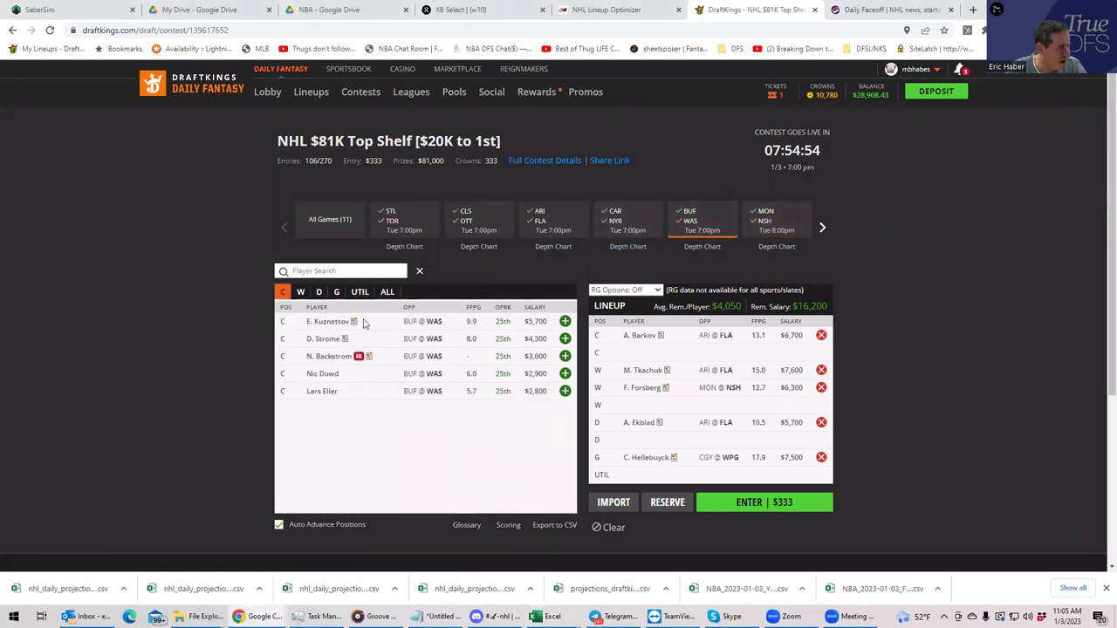
{"action": "left_click", "coordinate": [566, 340]}
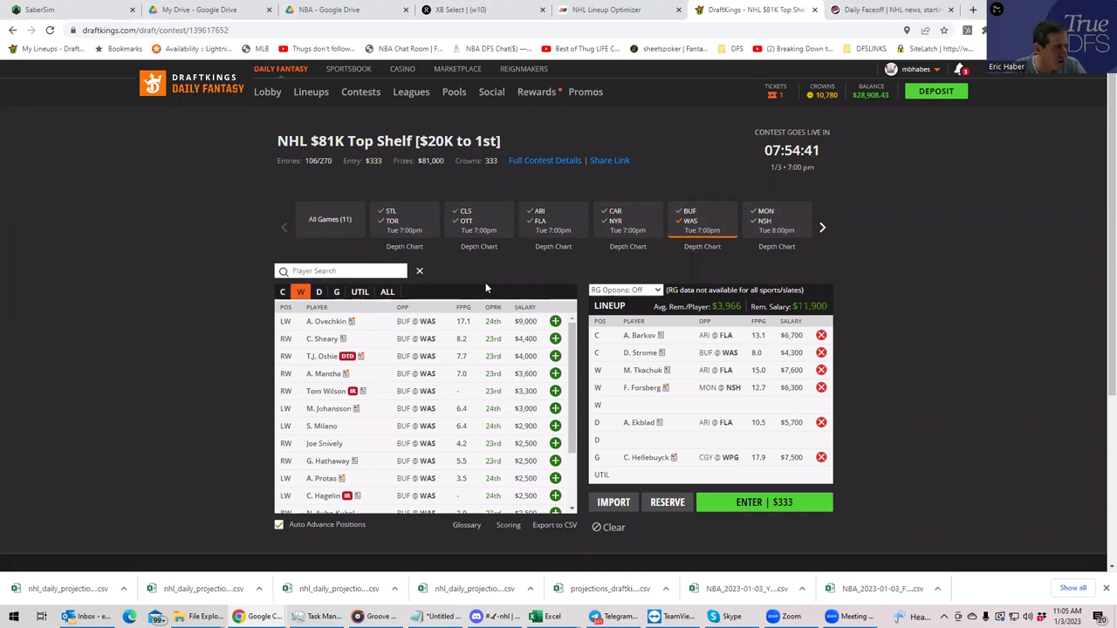
Step: Search 'par' in the MON @ NSH game, add J. Parssinen ($3,500) at UTIL, and view his card
{"action": "left_click", "coordinate": [309, 269]}
{"action": "type", "text": "par"}
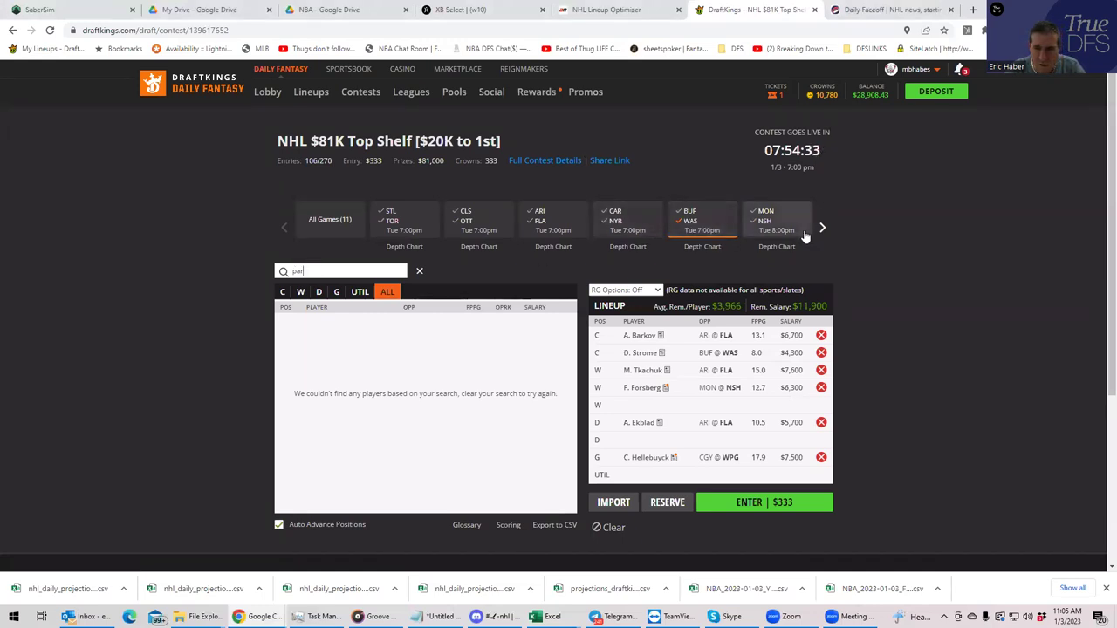
{"action": "left_click", "coordinate": [766, 220]}
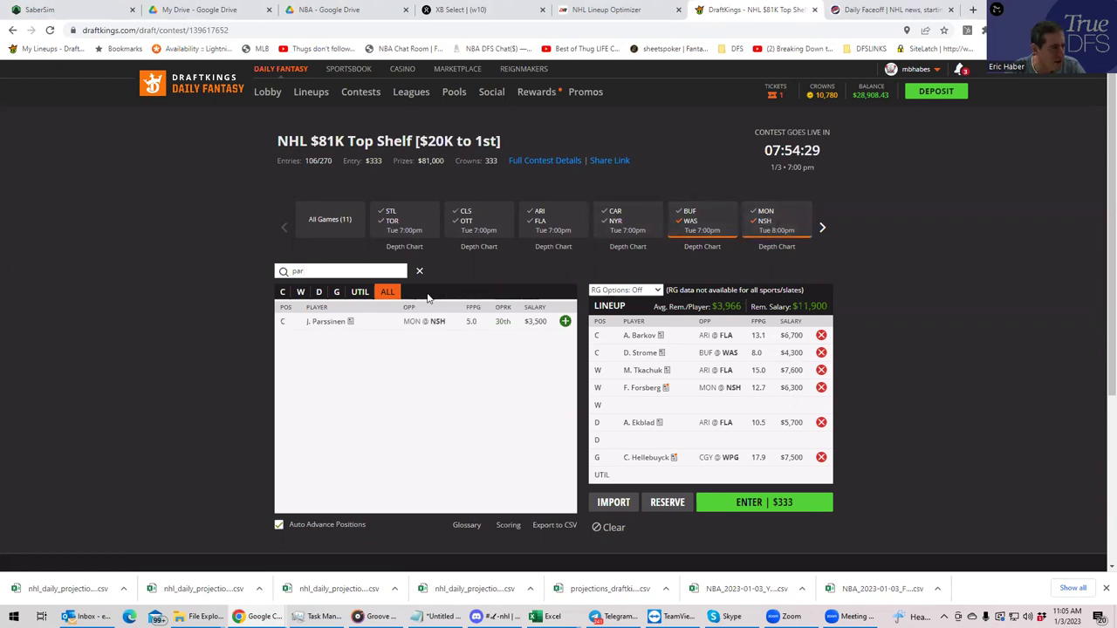
{"action": "left_click", "coordinate": [567, 322]}
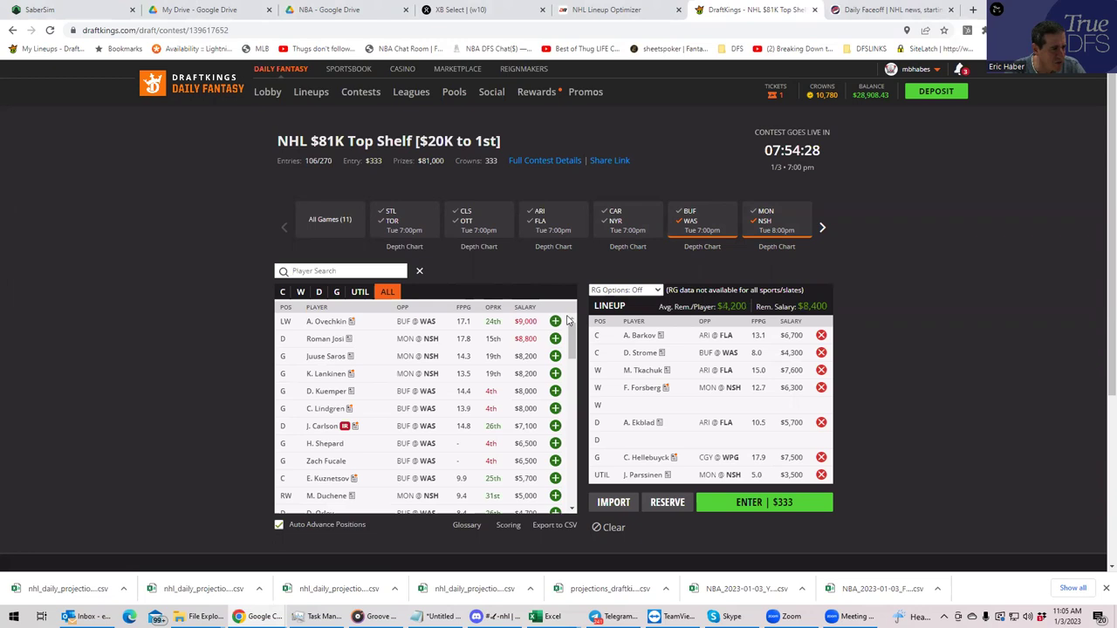
{"action": "left_click", "coordinate": [653, 477]}
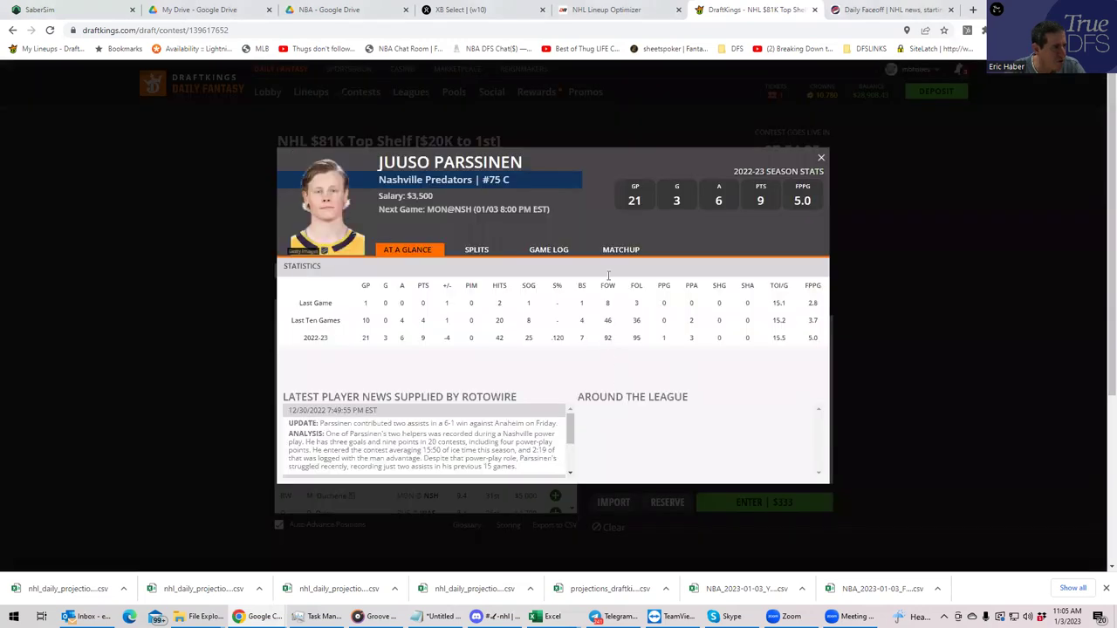
{"action": "left_click", "coordinate": [820, 158]}
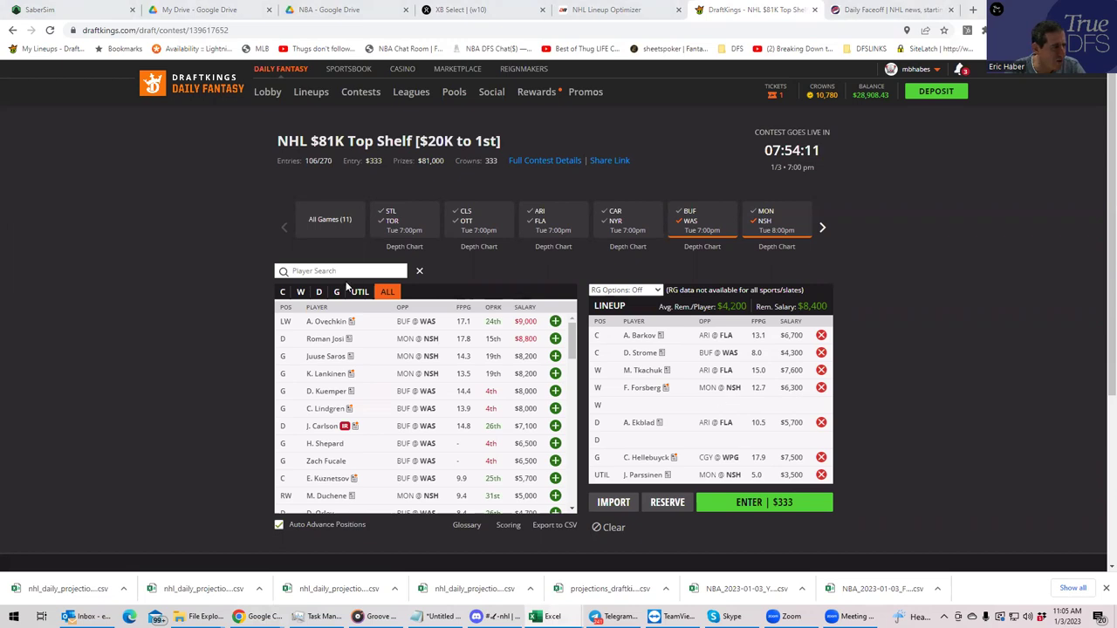
Step: Add A. Ovechkin at wing, clear both game filters, then remove Ovechkin and D. Strome
{"action": "left_click", "coordinate": [300, 292]}
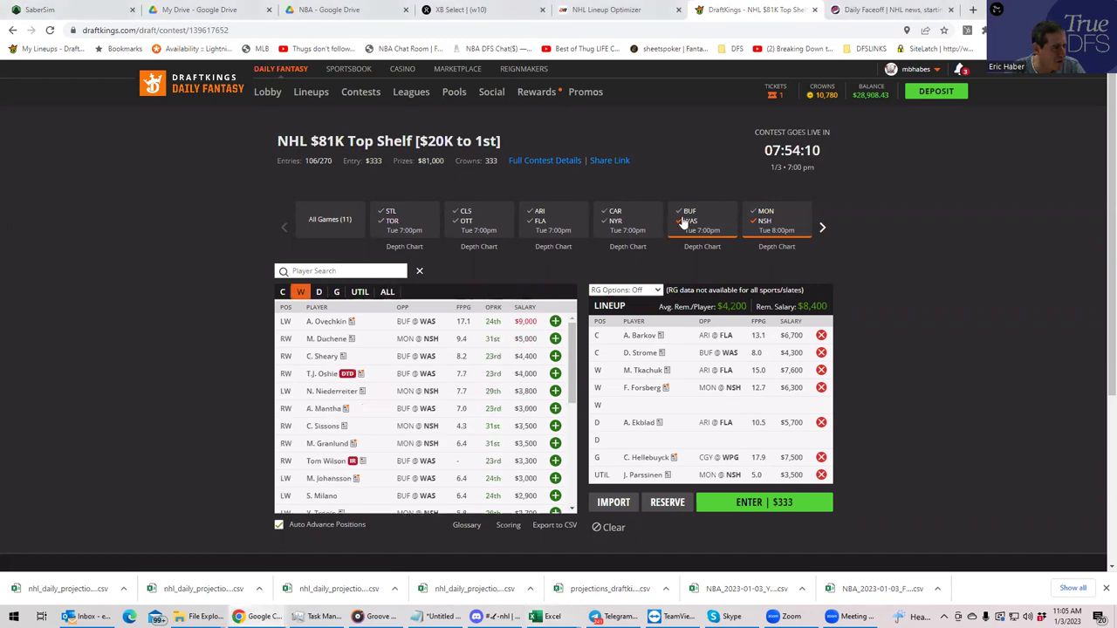
{"action": "left_click", "coordinate": [555, 321]}
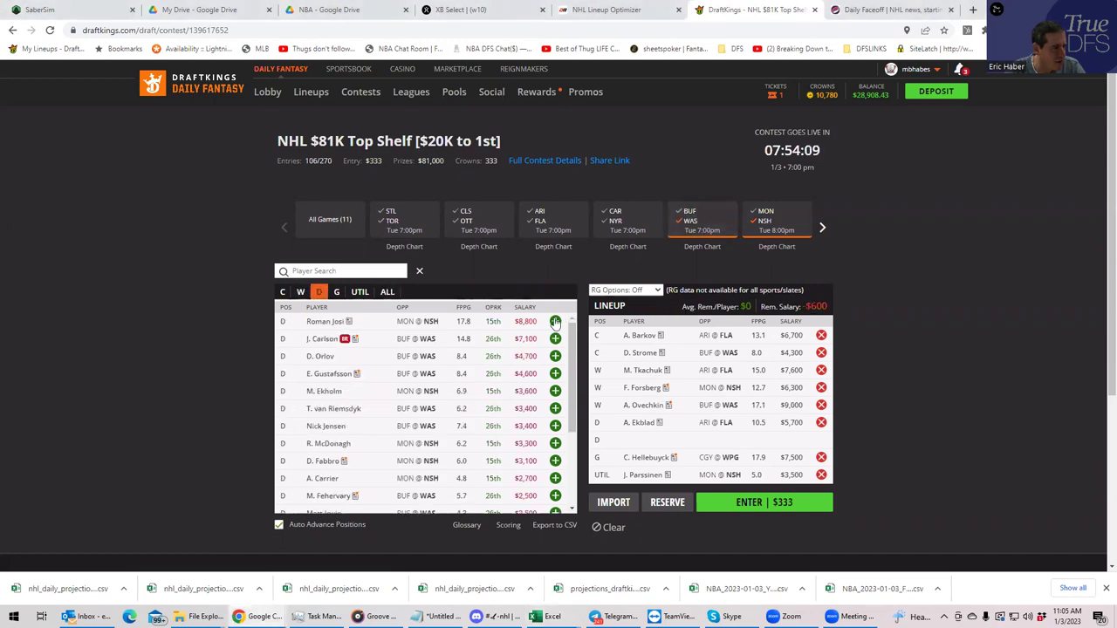
{"action": "left_click", "coordinate": [770, 223]}
{"action": "left_click", "coordinate": [695, 231]}
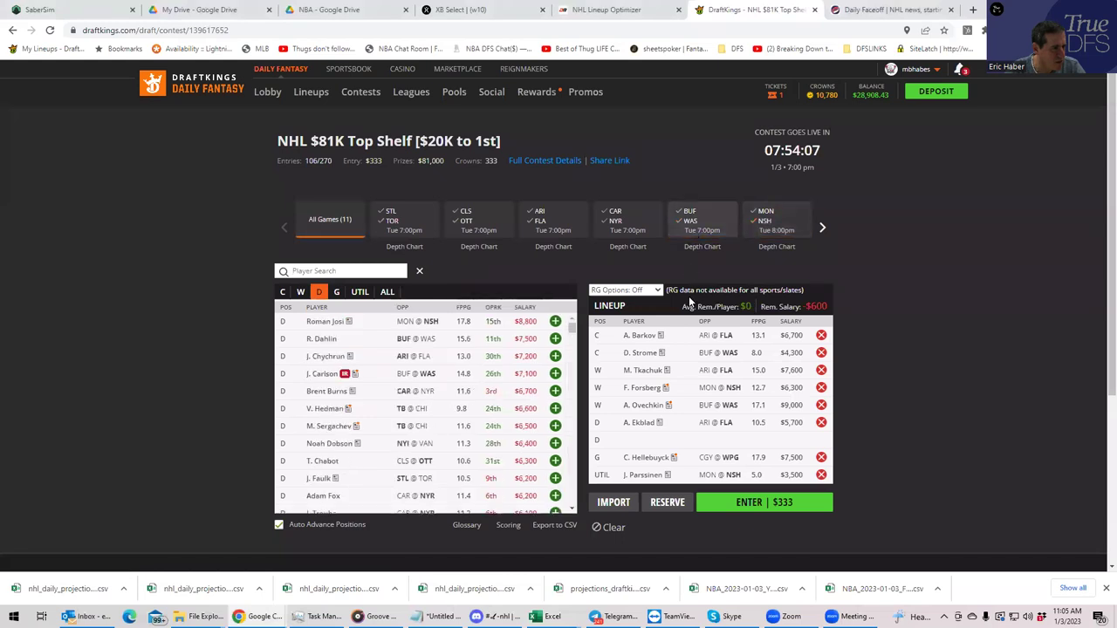
{"action": "left_click", "coordinate": [821, 405]}
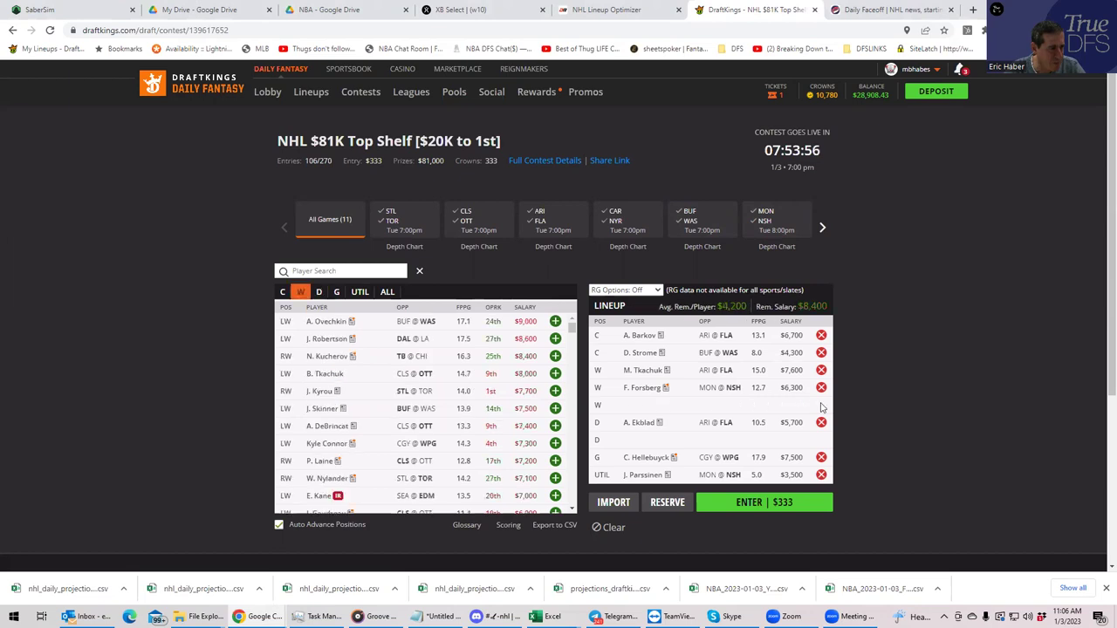
{"action": "left_click", "coordinate": [821, 353]}
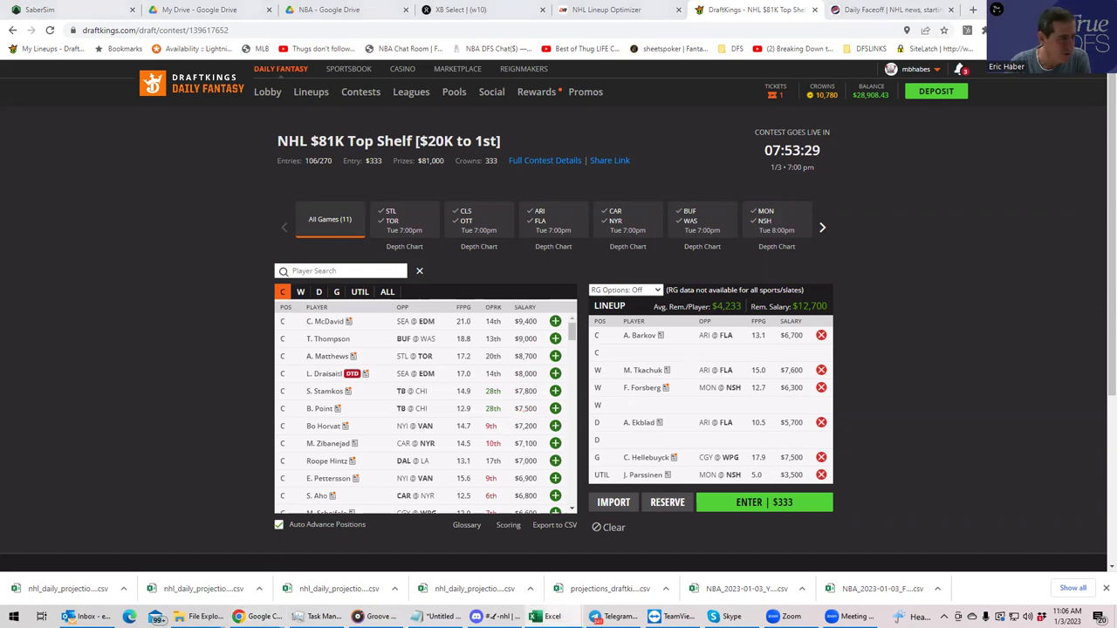
Step: Maximize the Excel projections and sort the table by Team from A to Z
{"action": "left_click", "coordinate": [535, 616]}
{"action": "key", "text": "super+Left"}
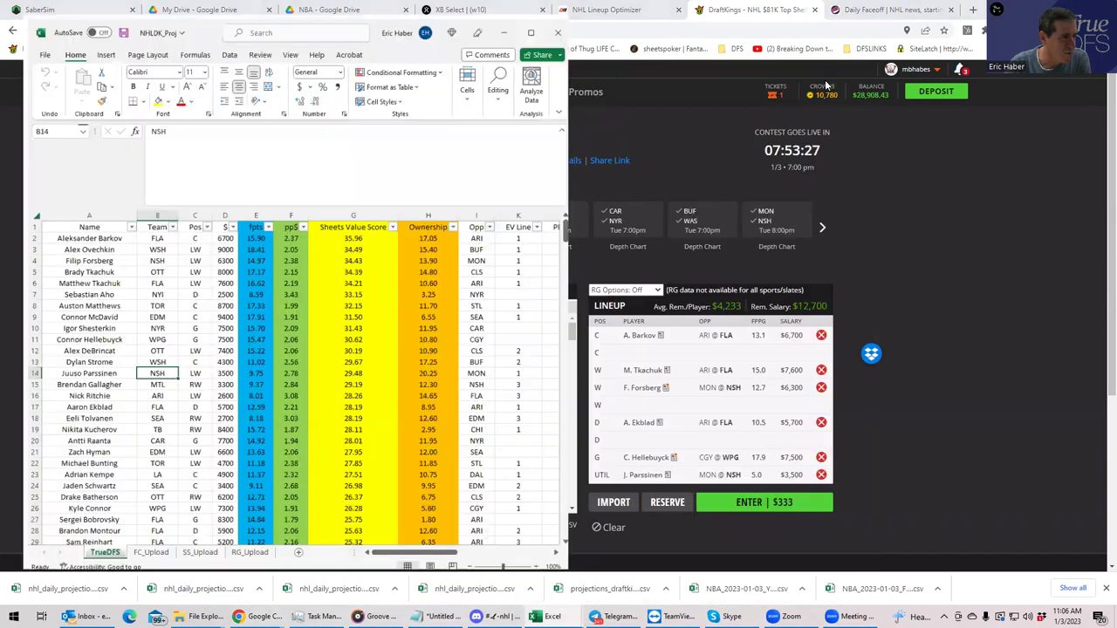
{"action": "key", "text": "super+Up"}
{"action": "left_click", "coordinate": [145, 298]}
{"action": "left_click", "coordinate": [131, 252]}
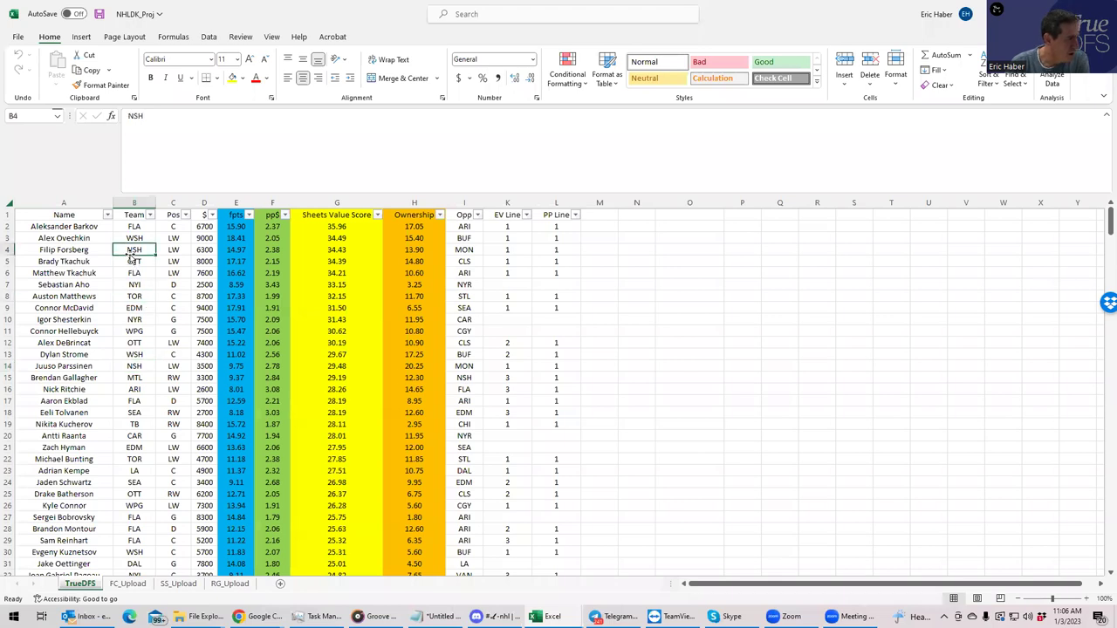
{"action": "left_click", "coordinate": [150, 215]}
{"action": "left_click", "coordinate": [39, 228]}
Step: Review Florida players' EV and PP line values, such as Ekblad, Montour, Mahura and Staal
{"action": "left_click_drag", "start_coordinate": [1101, 220], "coordinate": [1090, 324]}
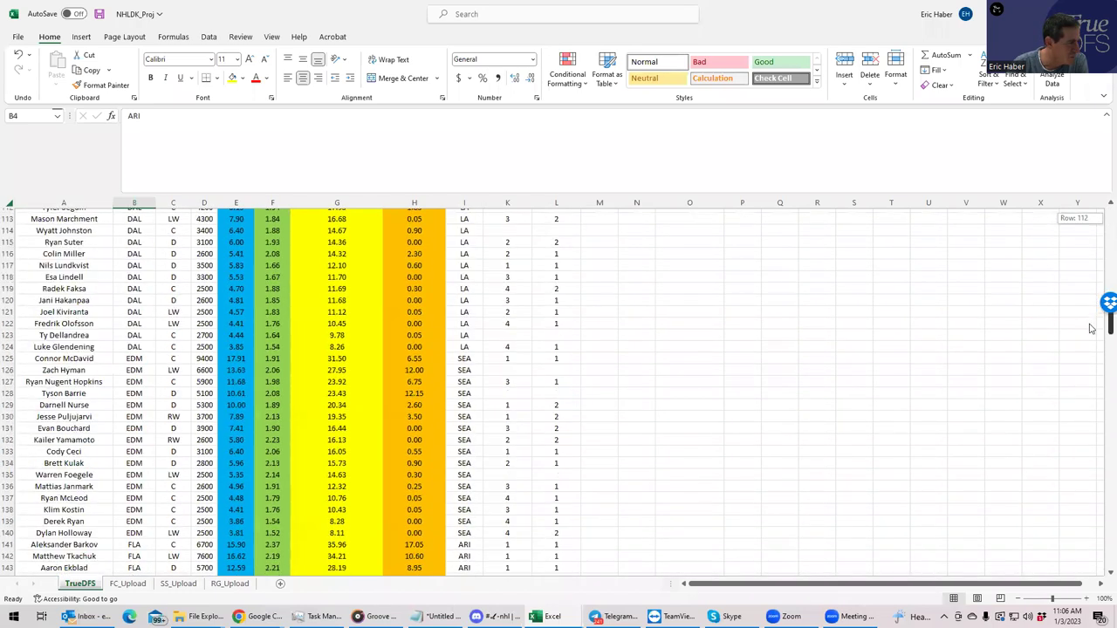
{"action": "scroll", "coordinate": [1090, 328], "scroll_direction": "down", "scroll_amount": 5}
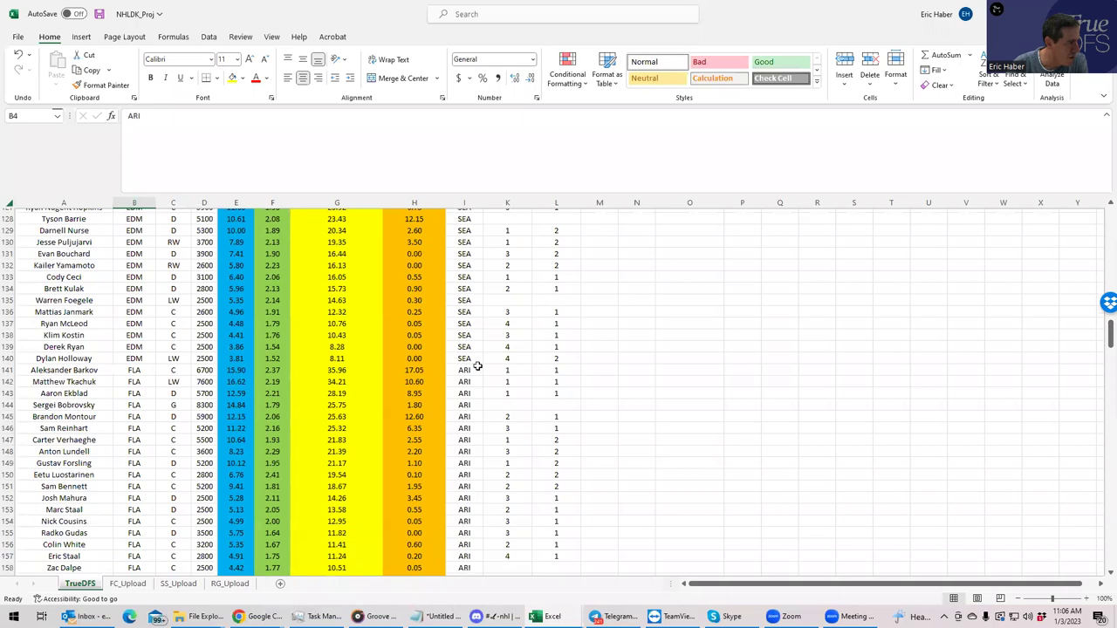
{"action": "left_click", "coordinate": [515, 369]}
{"action": "left_click", "coordinate": [512, 393]}
{"action": "left_click", "coordinate": [550, 393]}
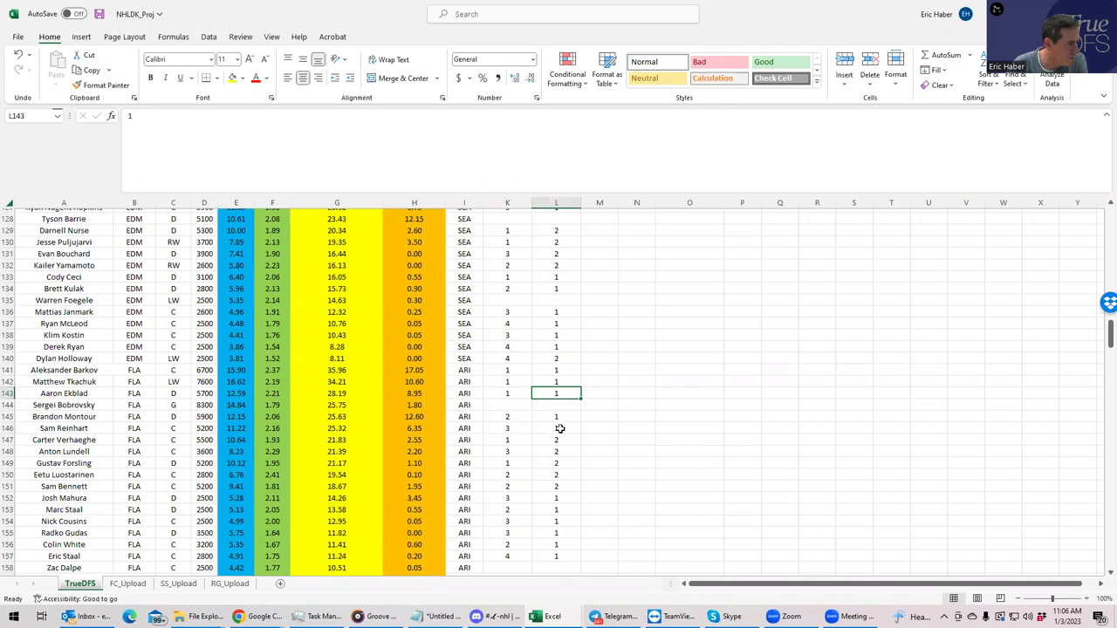
{"action": "left_click", "coordinate": [560, 429]}
{"action": "left_click", "coordinate": [556, 418]}
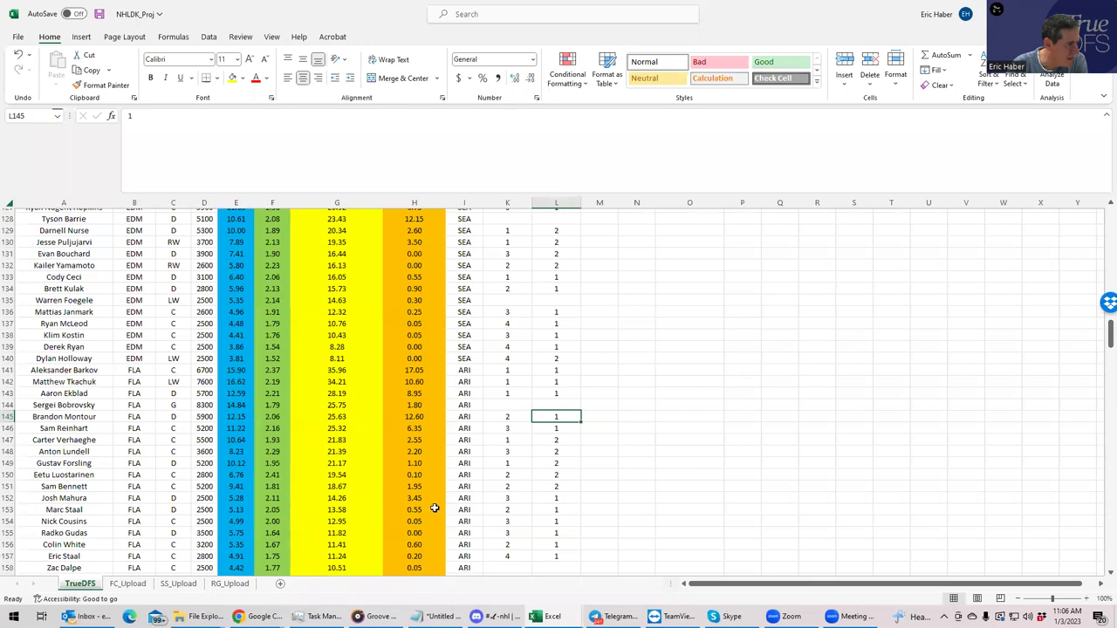
{"action": "left_click", "coordinate": [504, 499]}
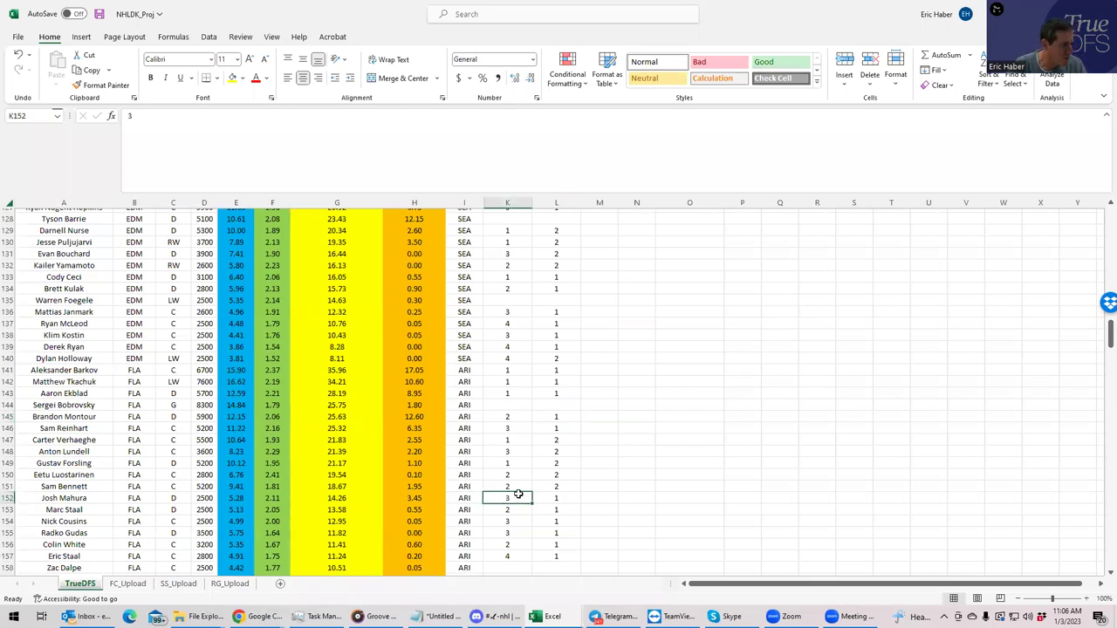
{"action": "left_click", "coordinate": [508, 513]}
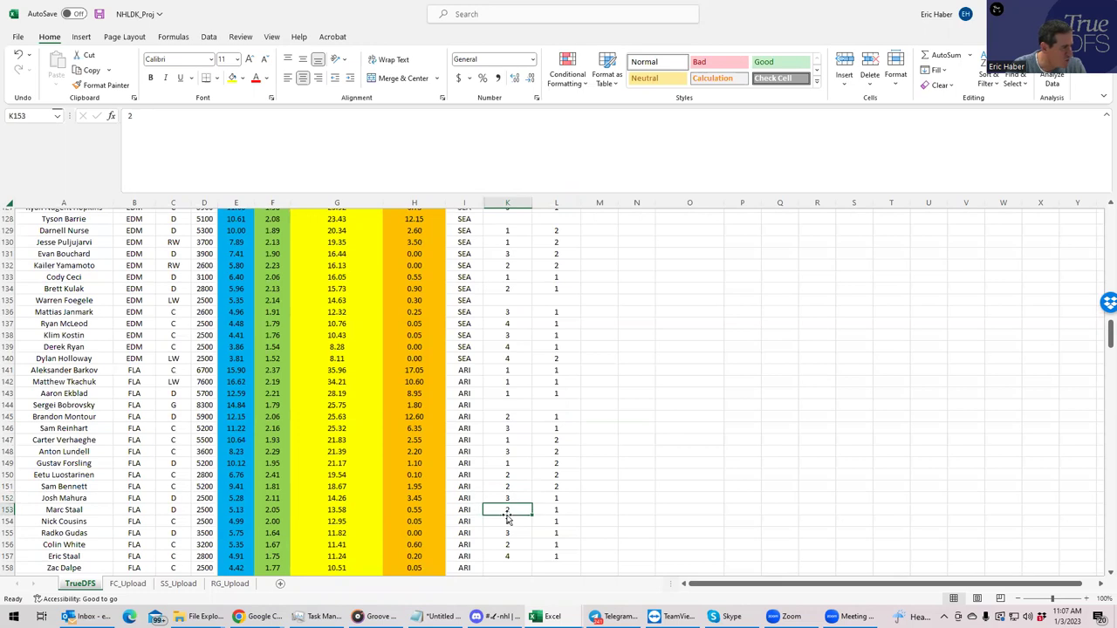
{"action": "left_click", "coordinate": [93, 508]}
{"action": "left_click", "coordinate": [90, 499]}
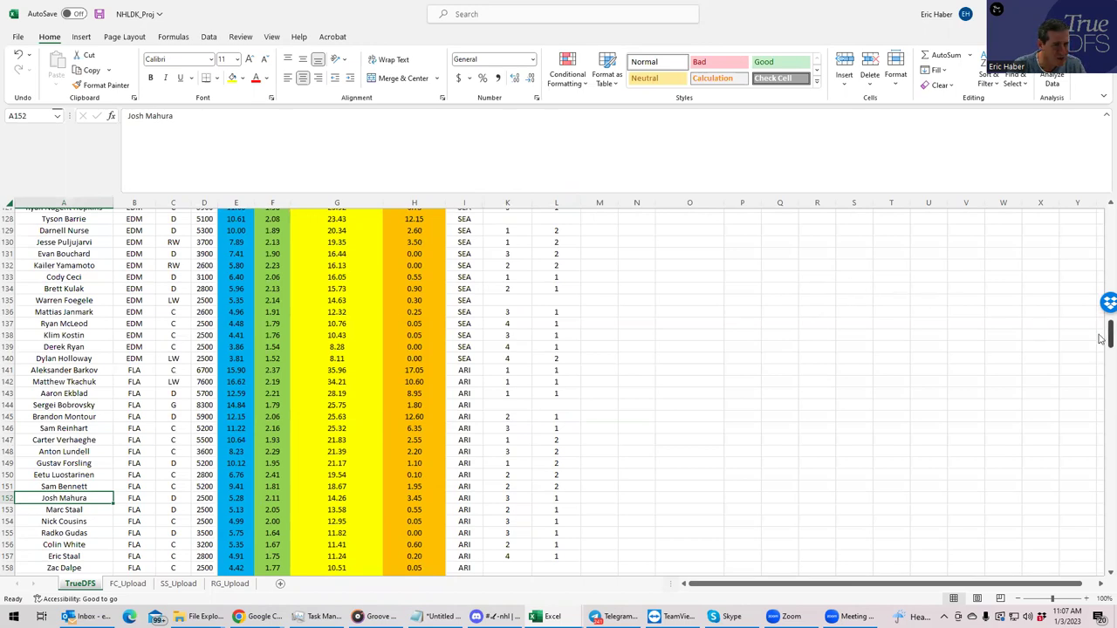
{"action": "left_click_drag", "start_coordinate": [1101, 338], "coordinate": [1102, 253]}
{"action": "left_click_drag", "start_coordinate": [1101, 185], "coordinate": [1102, 179]}
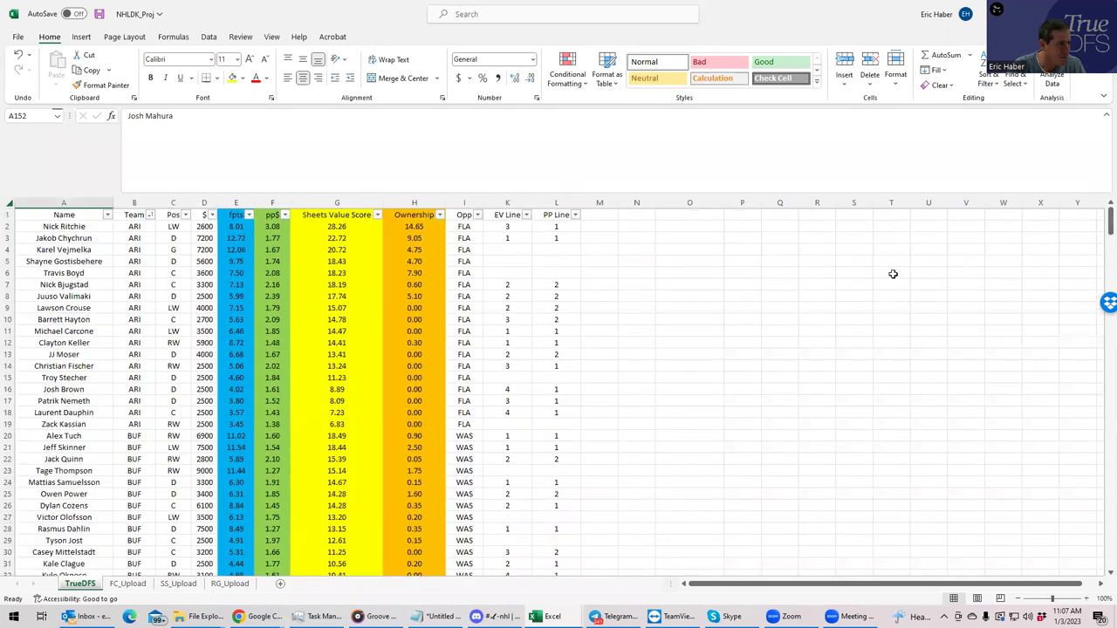
{"action": "left_click", "coordinate": [718, 340]}
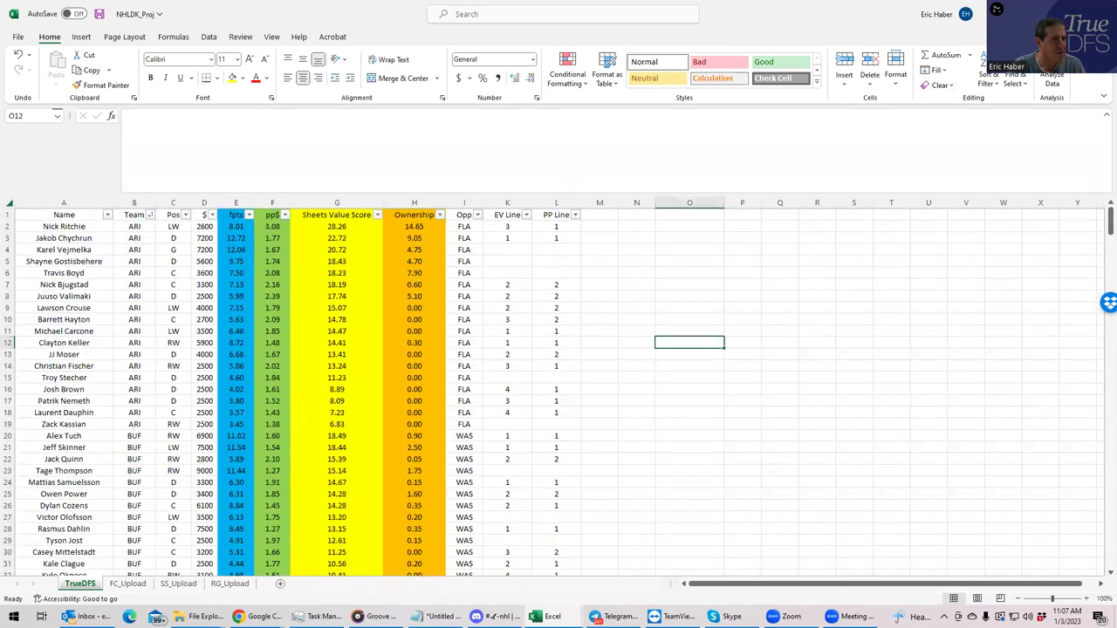
{"action": "key", "text": "alt+Tab"}
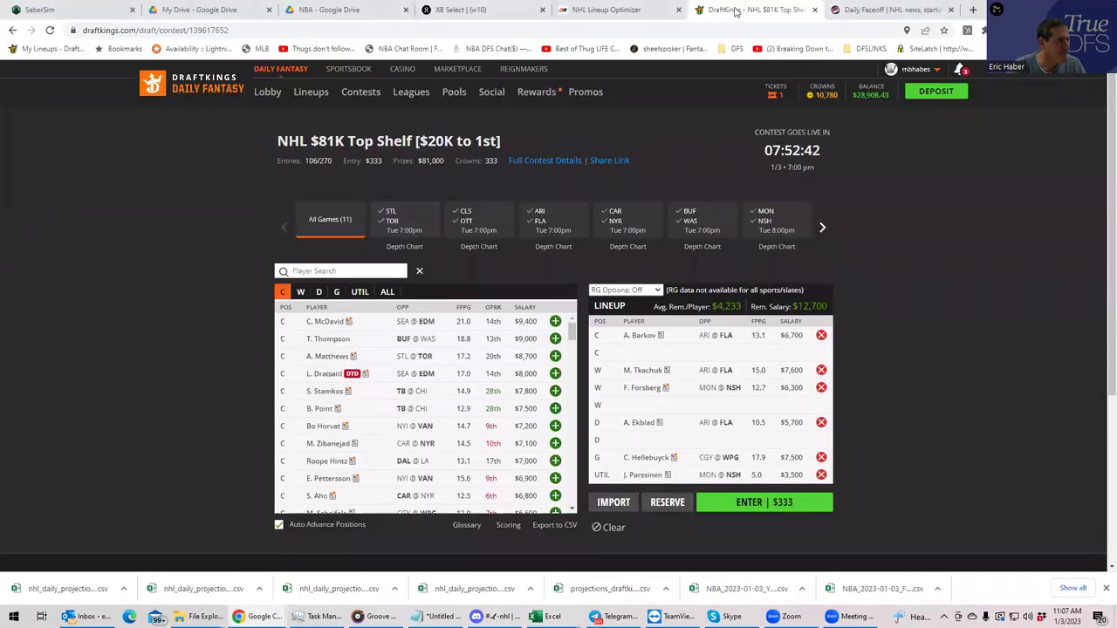
Step: Filter the DailyRoto optimizer's player list to Nashville (NAS) players at all positions
{"action": "left_click", "coordinate": [583, 10]}
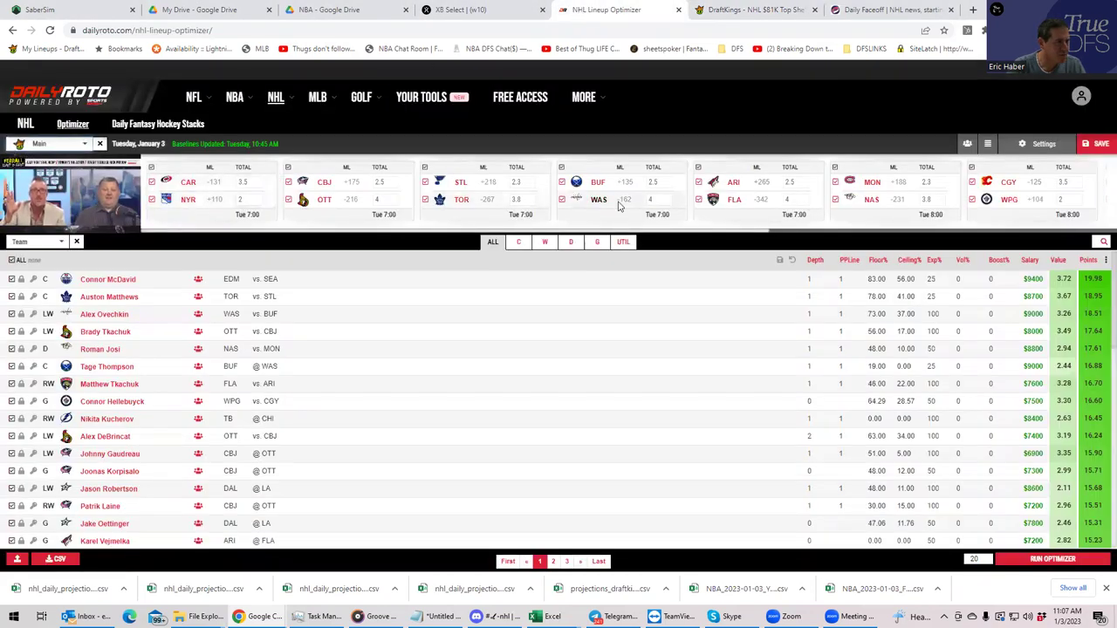
{"action": "left_click", "coordinate": [866, 201]}
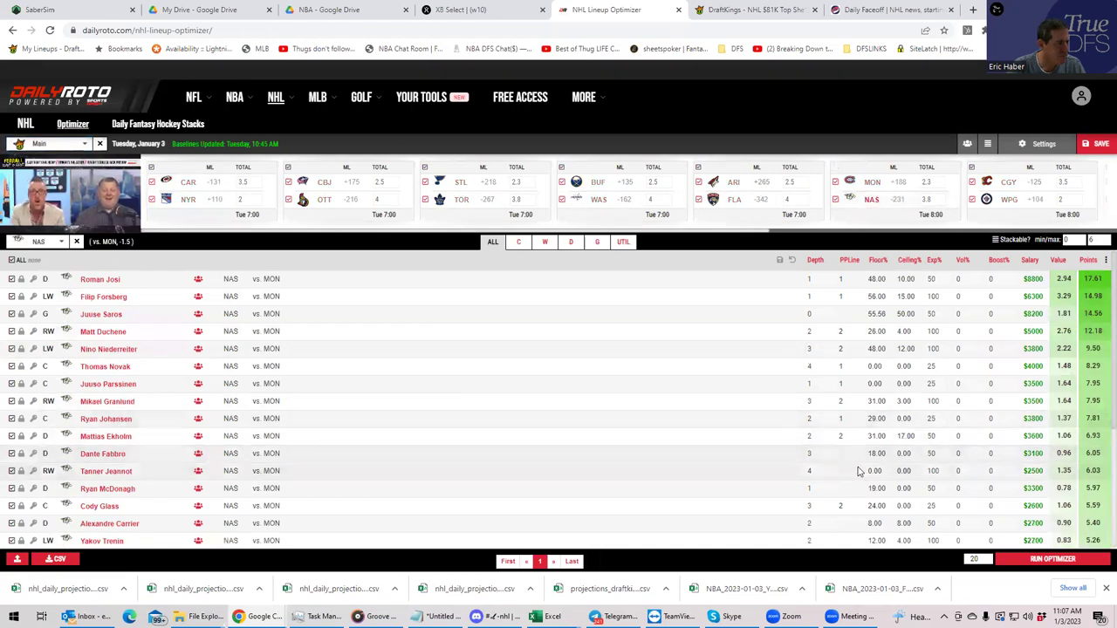
{"action": "left_click", "coordinate": [569, 243]}
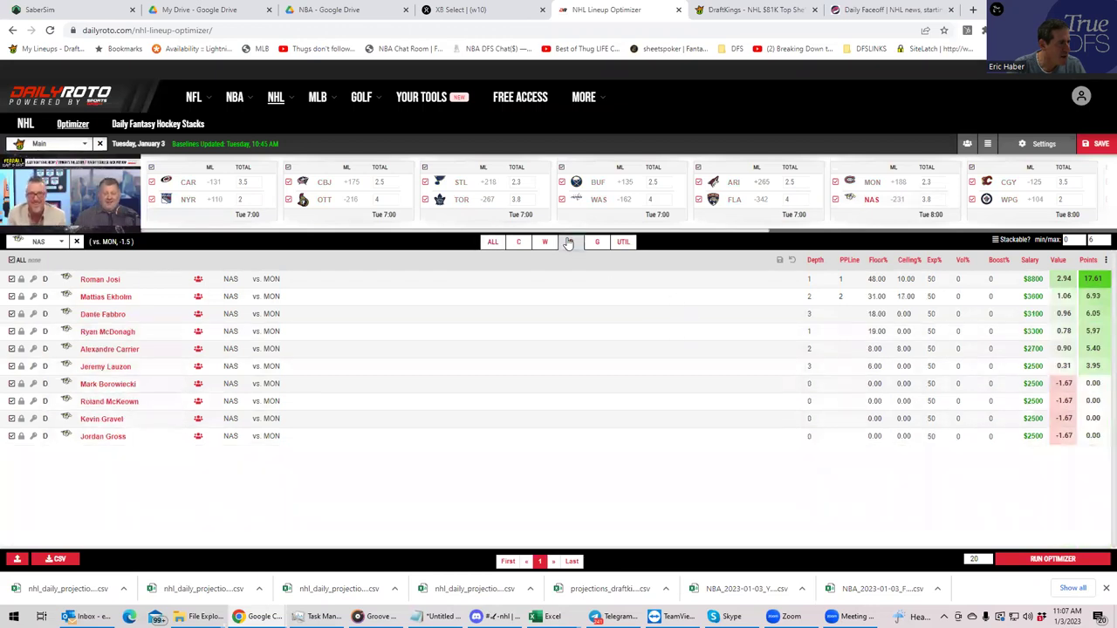
{"action": "left_click", "coordinate": [493, 244]}
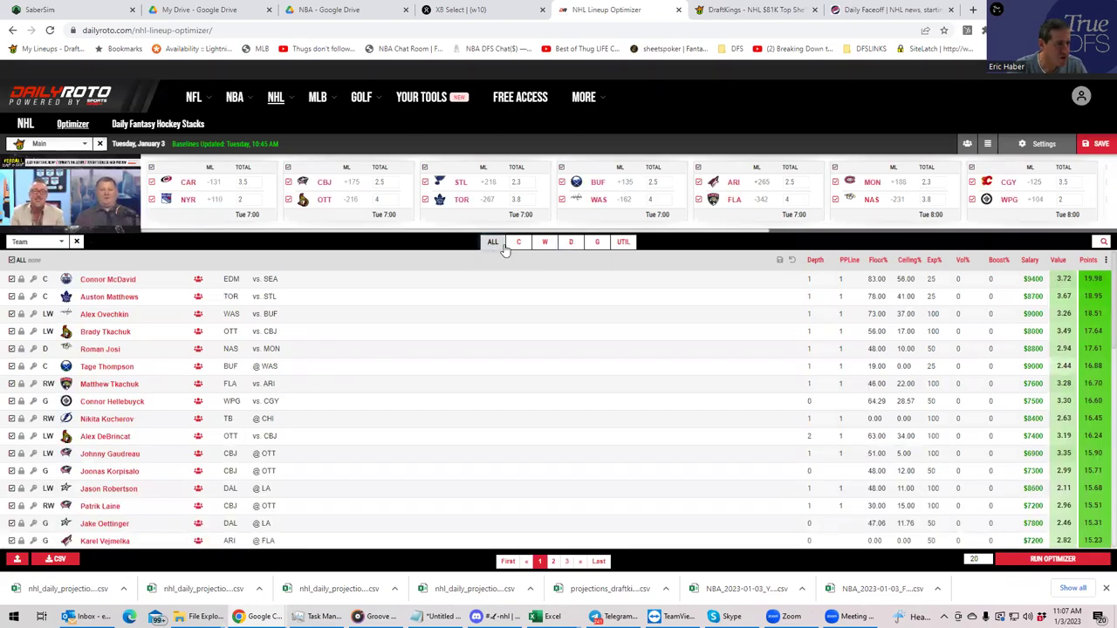
{"action": "left_click", "coordinate": [871, 199]}
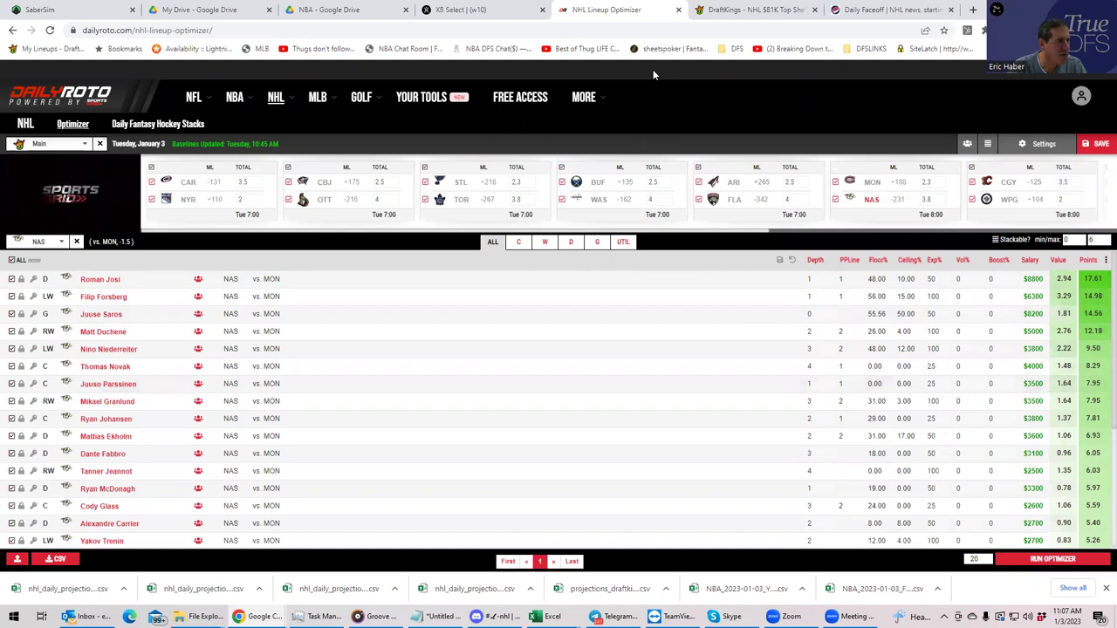
Step: Glance at the DraftKings tab, then return to DailyRoto's Nashville player list
{"action": "left_click", "coordinate": [744, 11]}
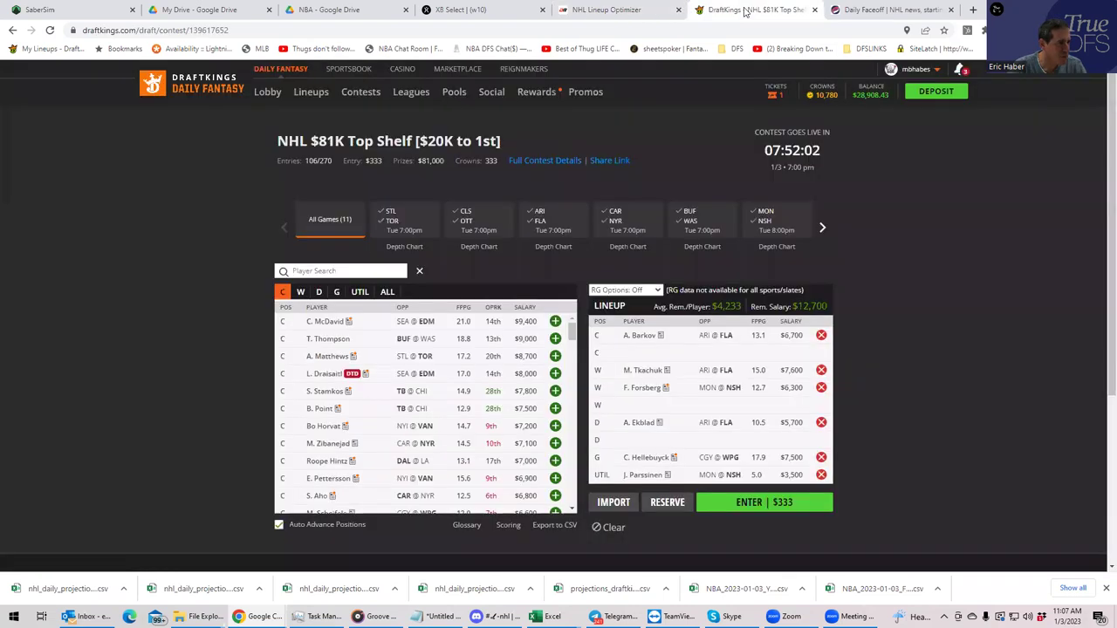
{"action": "left_click", "coordinate": [638, 10]}
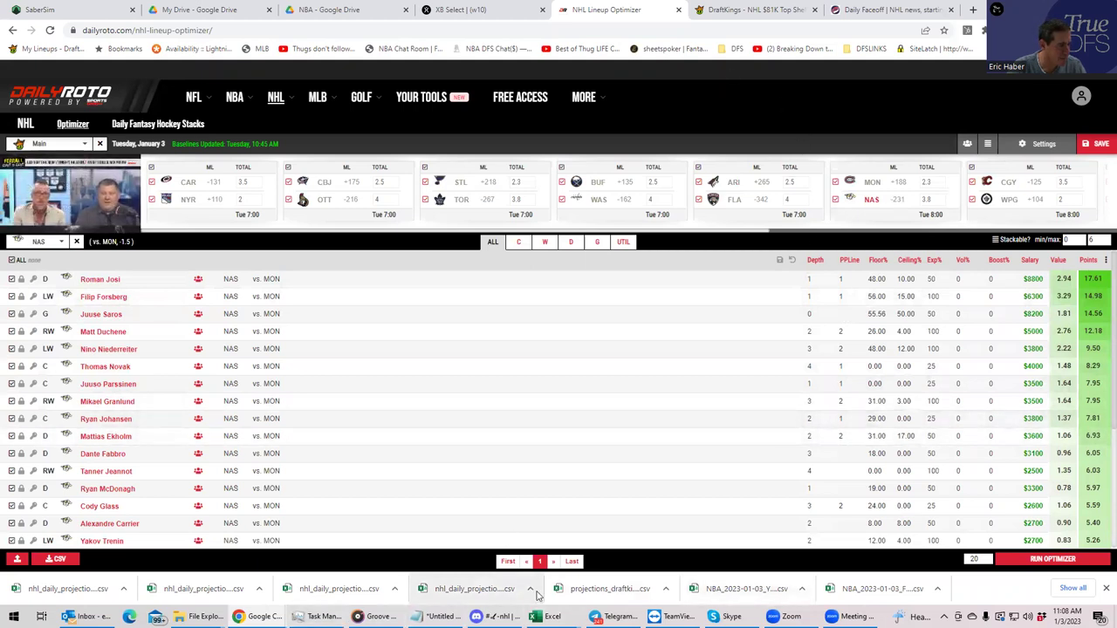
{"action": "mouse_move", "coordinate": [536, 615]}
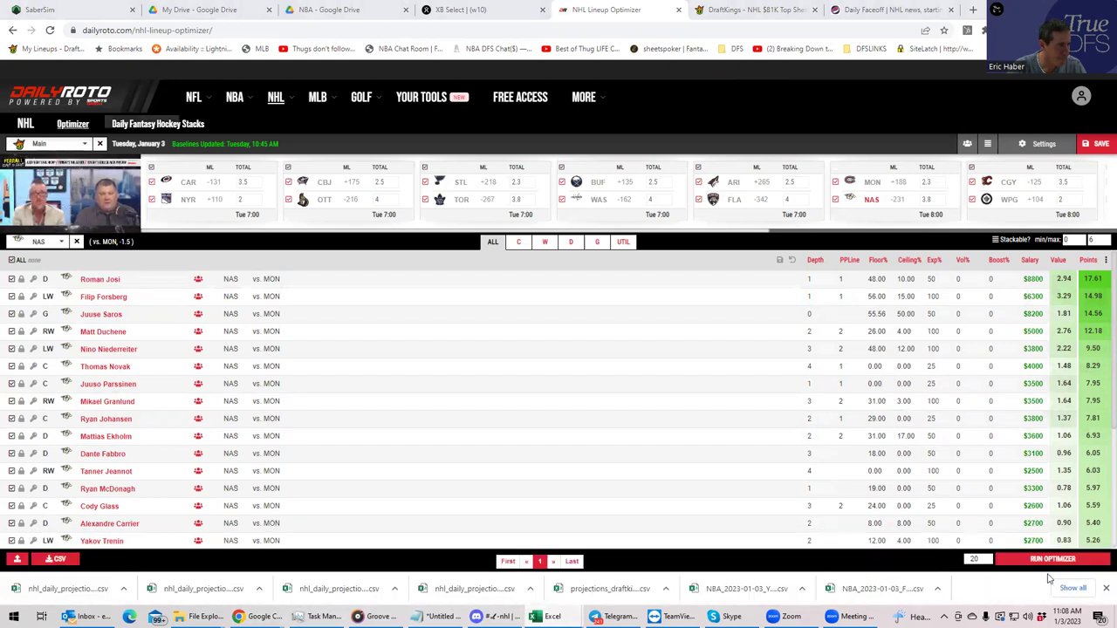
{"action": "left_click", "coordinate": [1034, 566]}
{"action": "key", "text": "alt+Tab"}
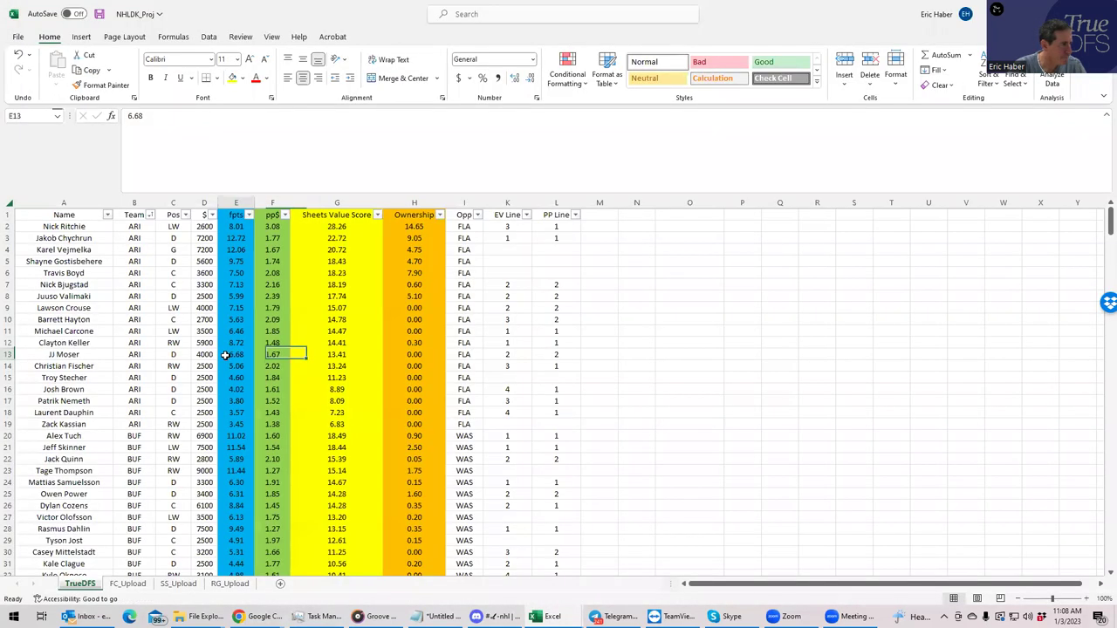
{"action": "left_click", "coordinate": [197, 390]}
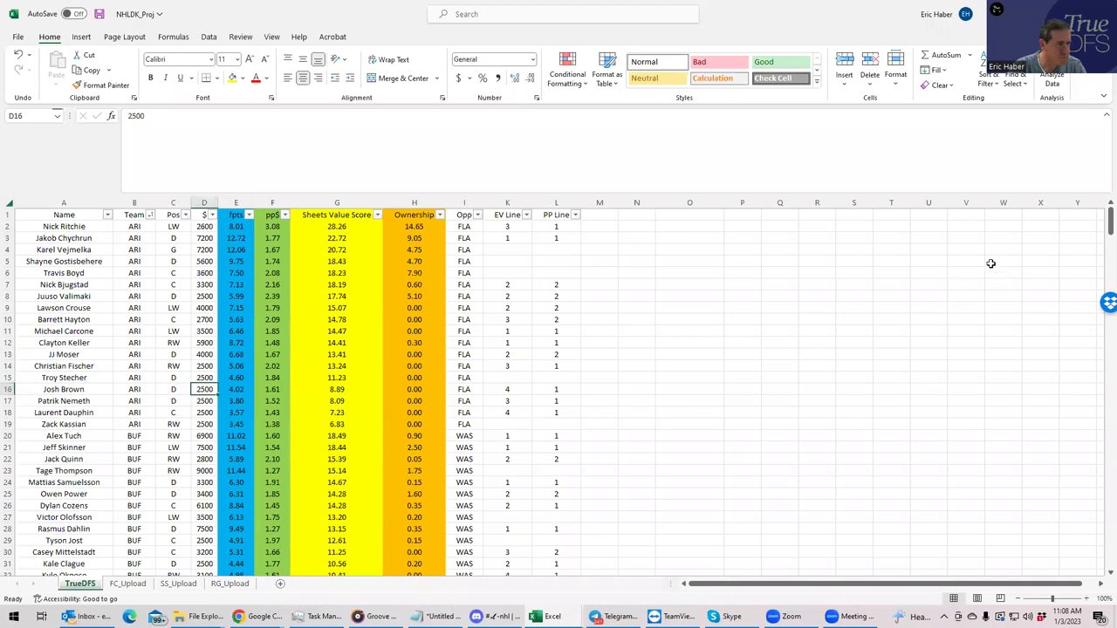
{"action": "left_click_drag", "start_coordinate": [1107, 221], "coordinate": [1054, 390]}
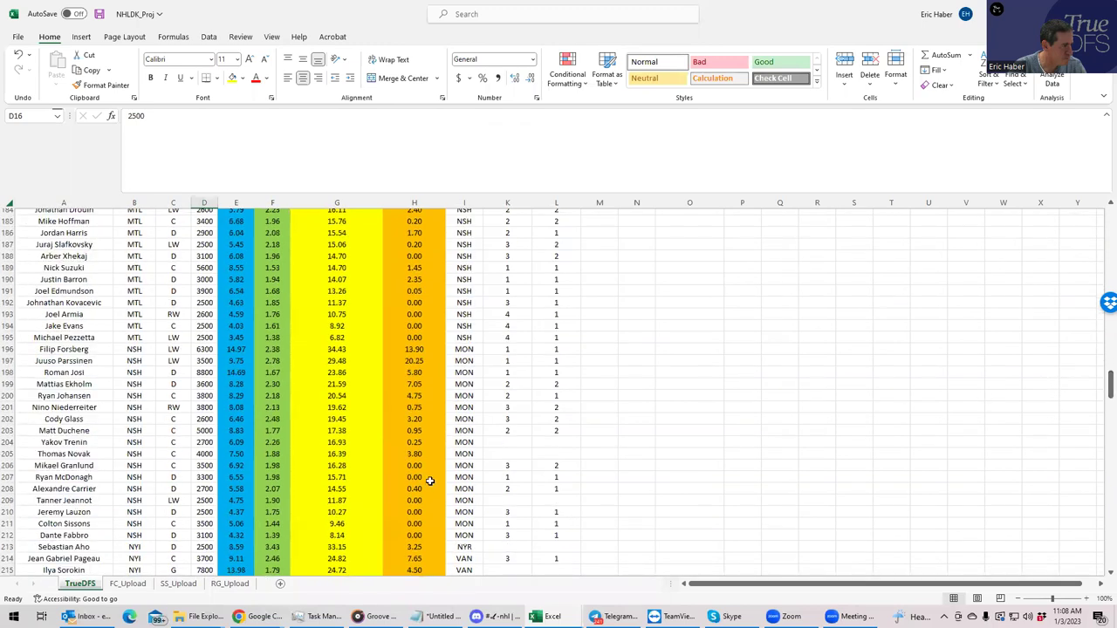
{"action": "left_click", "coordinate": [557, 525]}
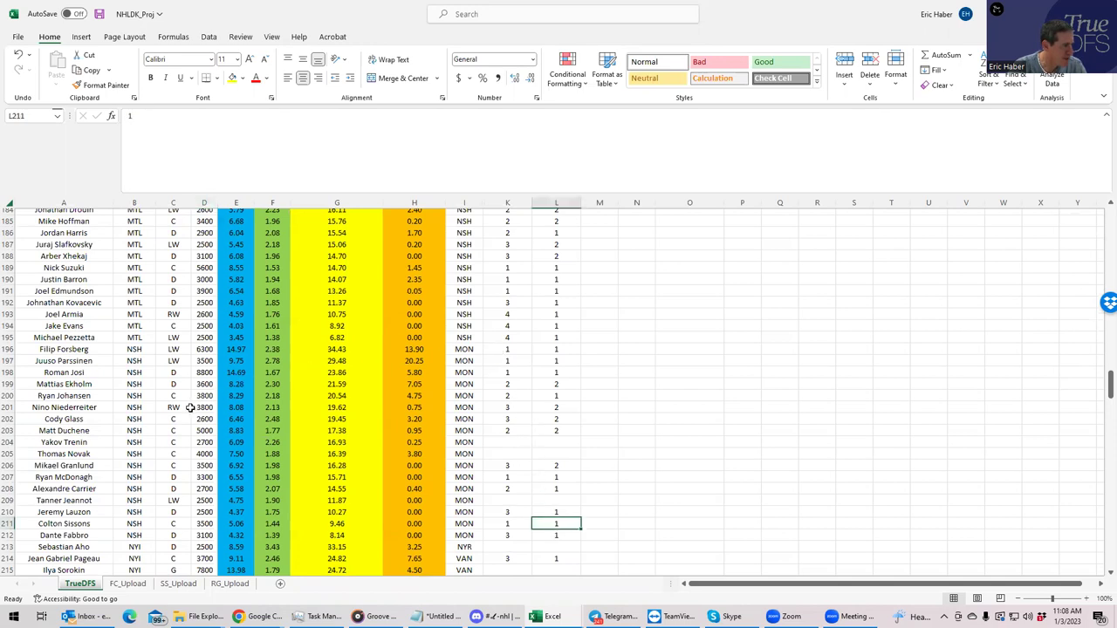
{"action": "left_click", "coordinate": [327, 397]}
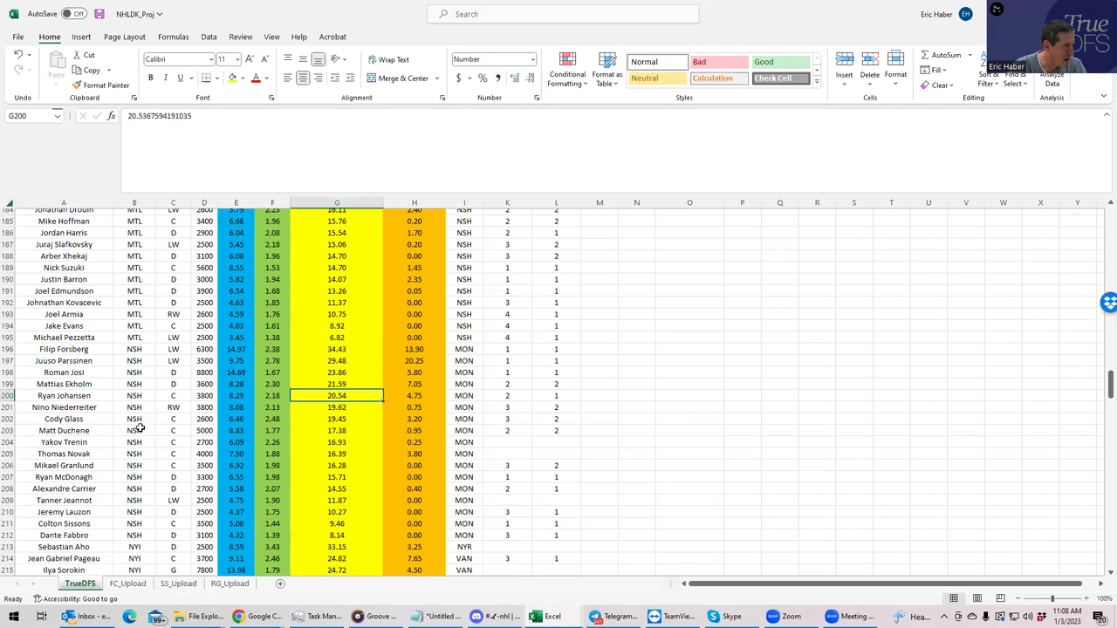
{"action": "left_click", "coordinate": [324, 453]}
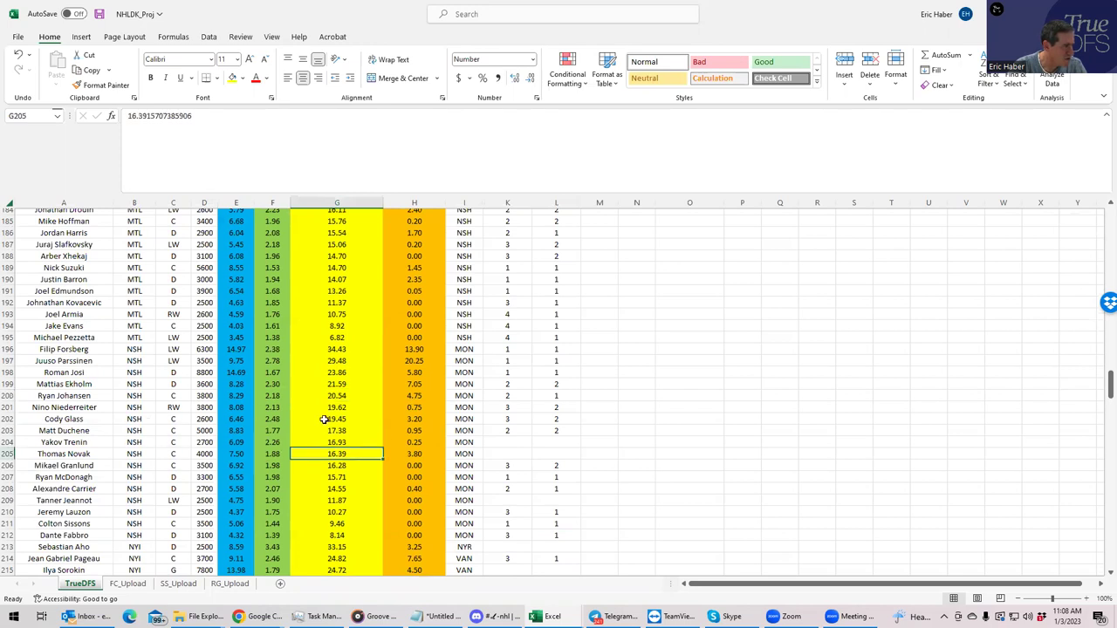
{"action": "key", "text": "alt+Tab"}
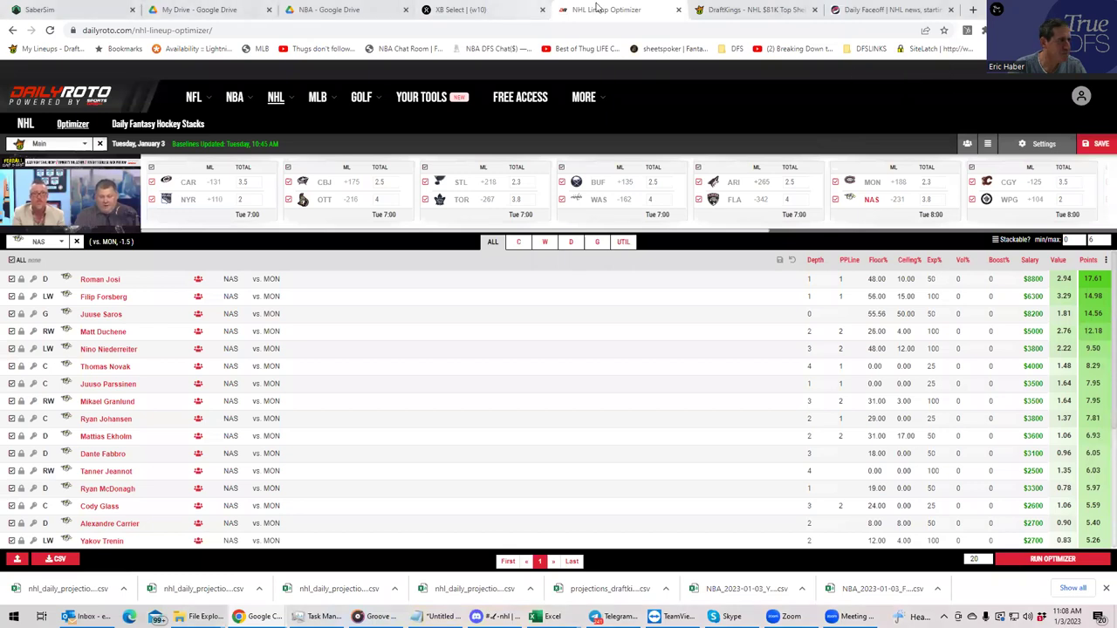
Step: Search 'johan' in DraftKings, add R. Johansen ($3,800) at center, then go back to DailyRoto
{"action": "left_click", "coordinate": [722, 12]}
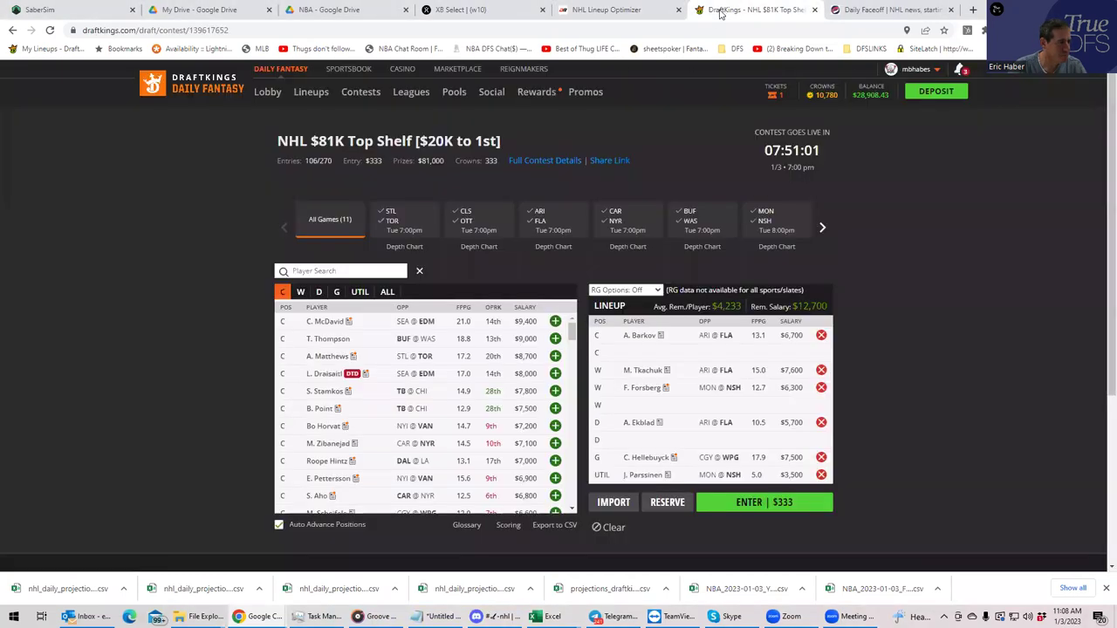
{"action": "left_click", "coordinate": [332, 262]}
{"action": "type", "text": "johan"}
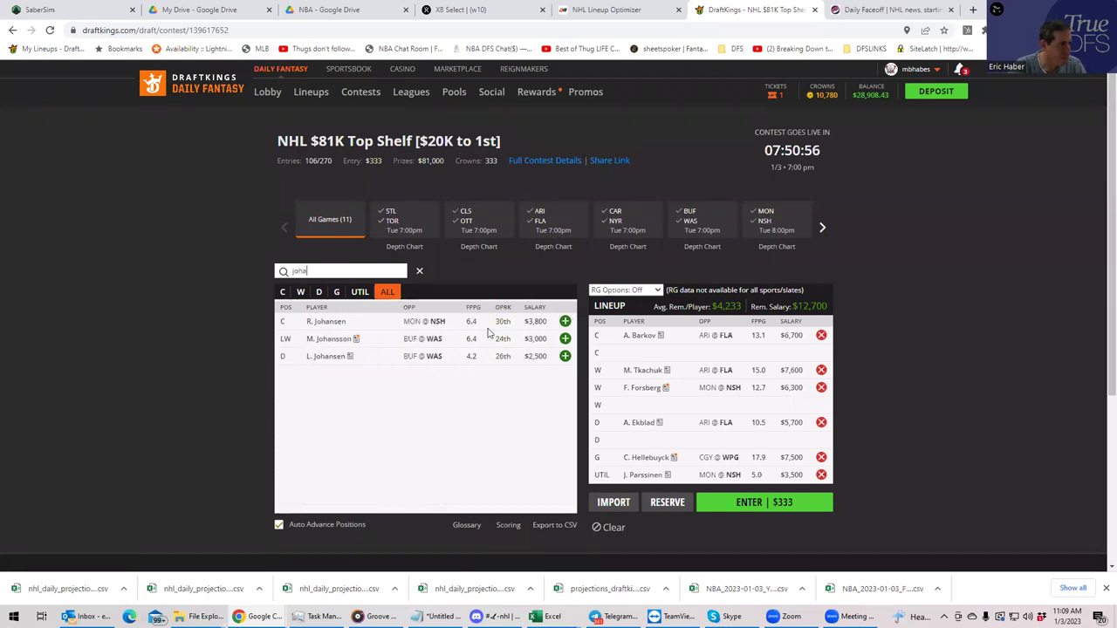
{"action": "left_click", "coordinate": [555, 321]}
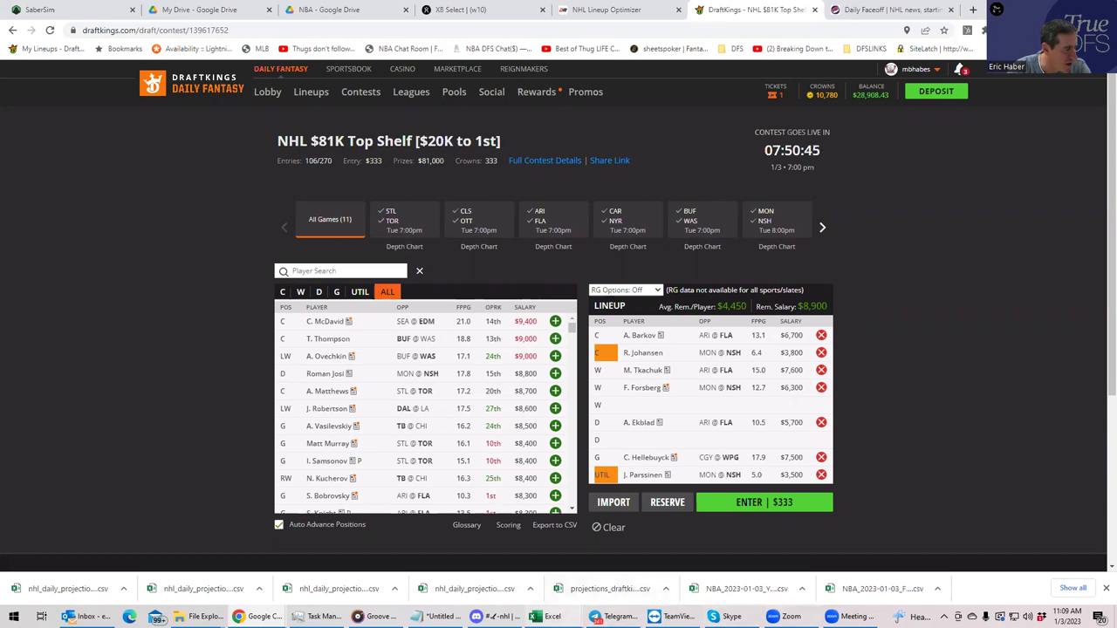
{"action": "left_click", "coordinate": [586, 9]}
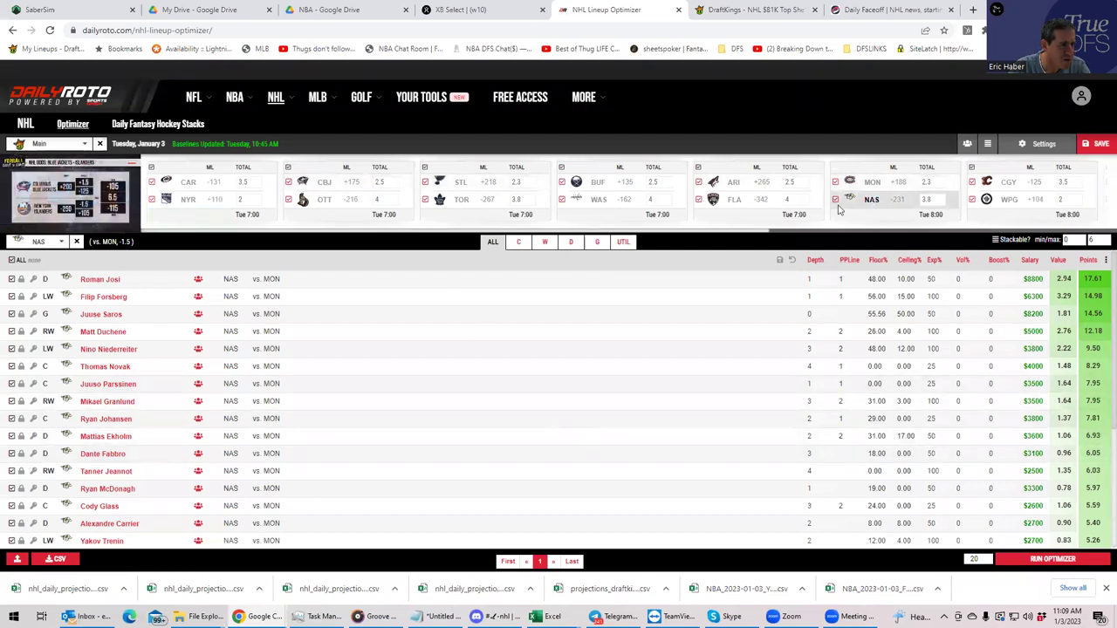
Step: Filter DailyRoto to Florida's players against Arizona, then return to the DraftKings lineup
{"action": "left_click", "coordinate": [734, 200]}
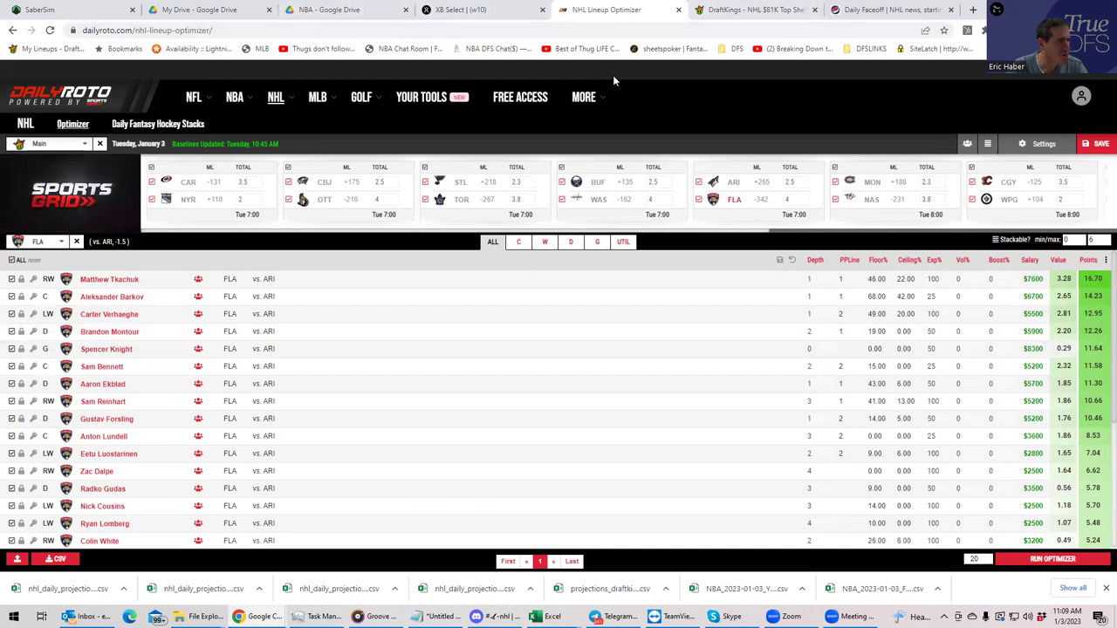
{"action": "left_click", "coordinate": [729, 9]}
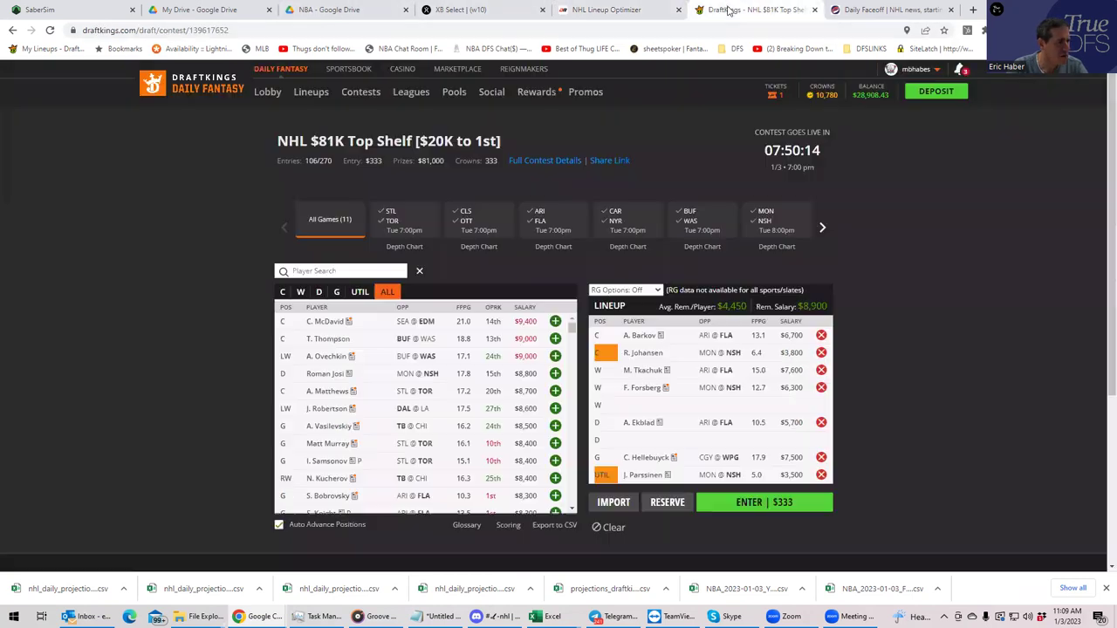
{"action": "left_click", "coordinate": [300, 291]}
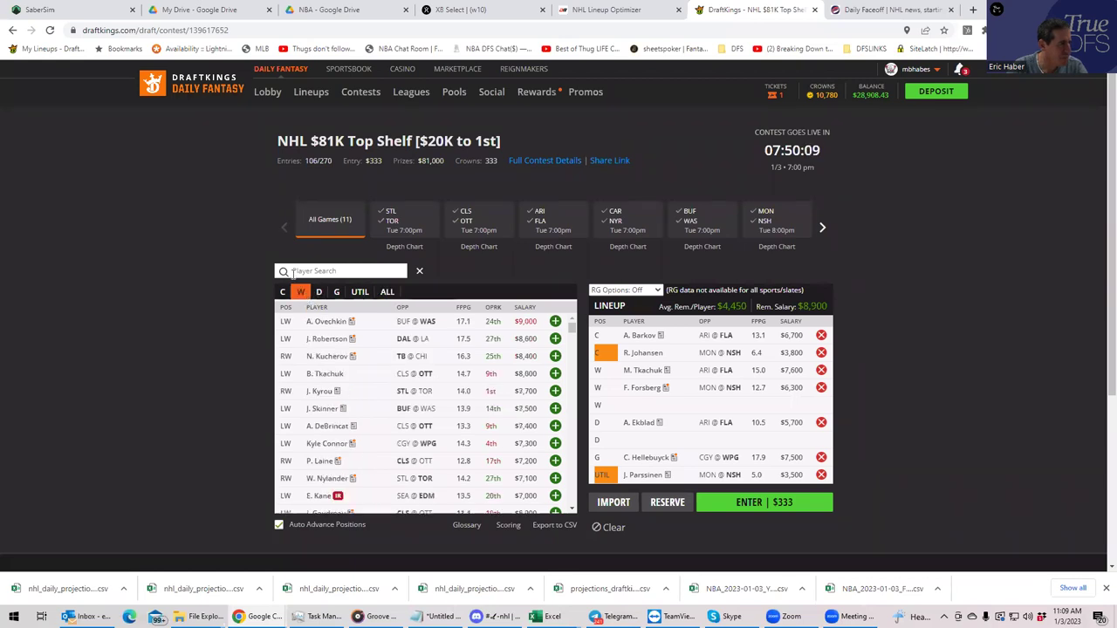
{"action": "left_click", "coordinate": [293, 271]}
{"action": "type", "text": "rei"}
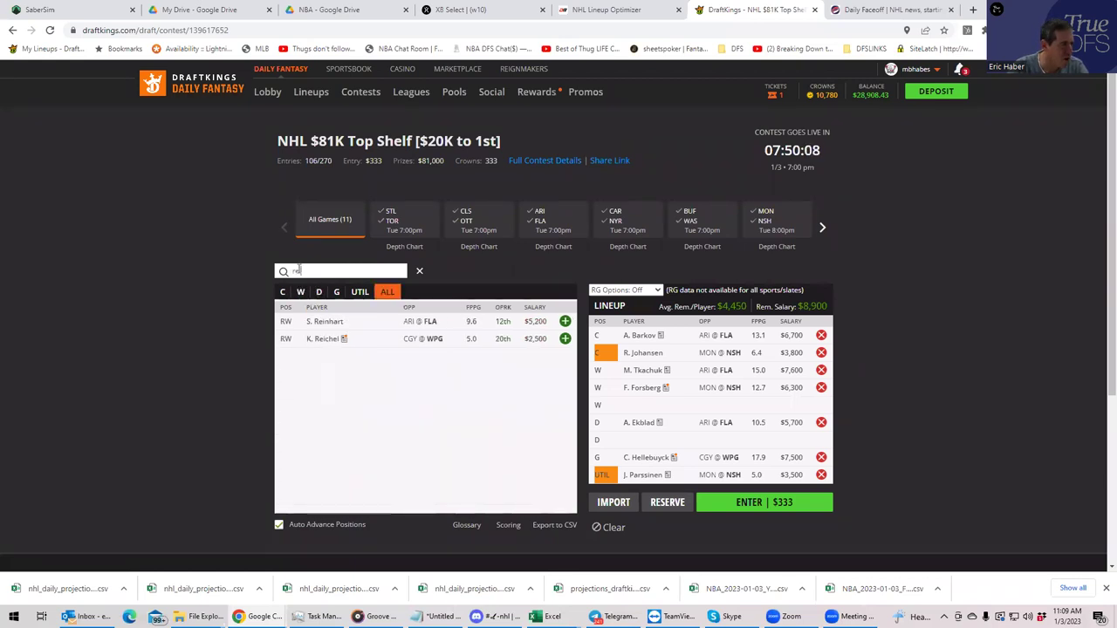
{"action": "left_click", "coordinate": [565, 322]}
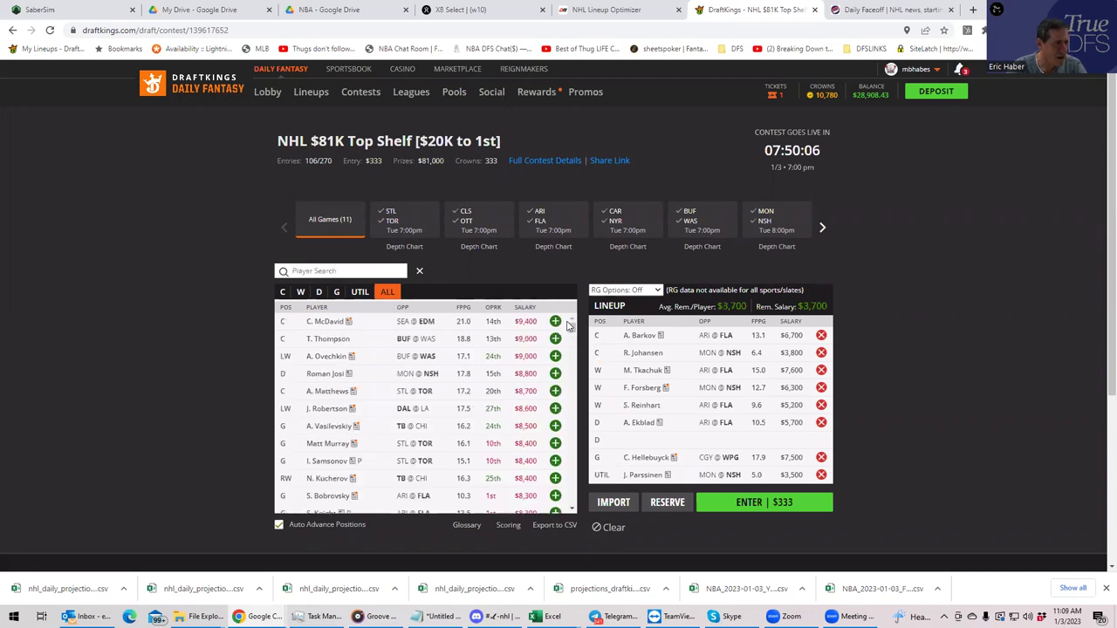
{"action": "left_click", "coordinate": [821, 407]}
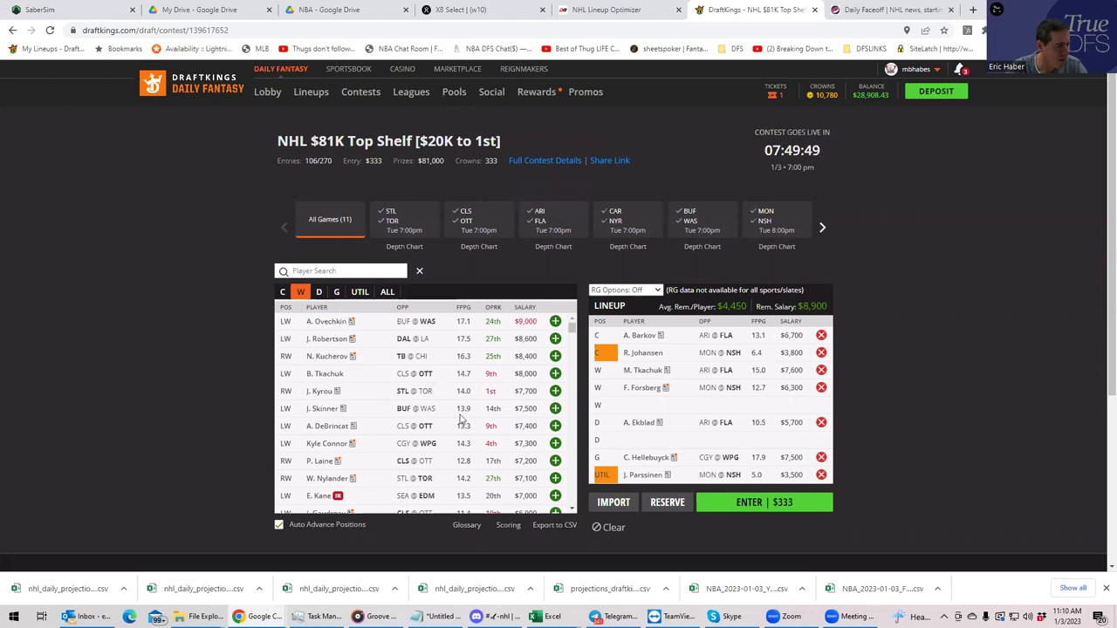
Step: In DailyRoto, filter the player pool to Nashville against Montreal, then return to DraftKings
{"action": "left_click", "coordinate": [590, 11]}
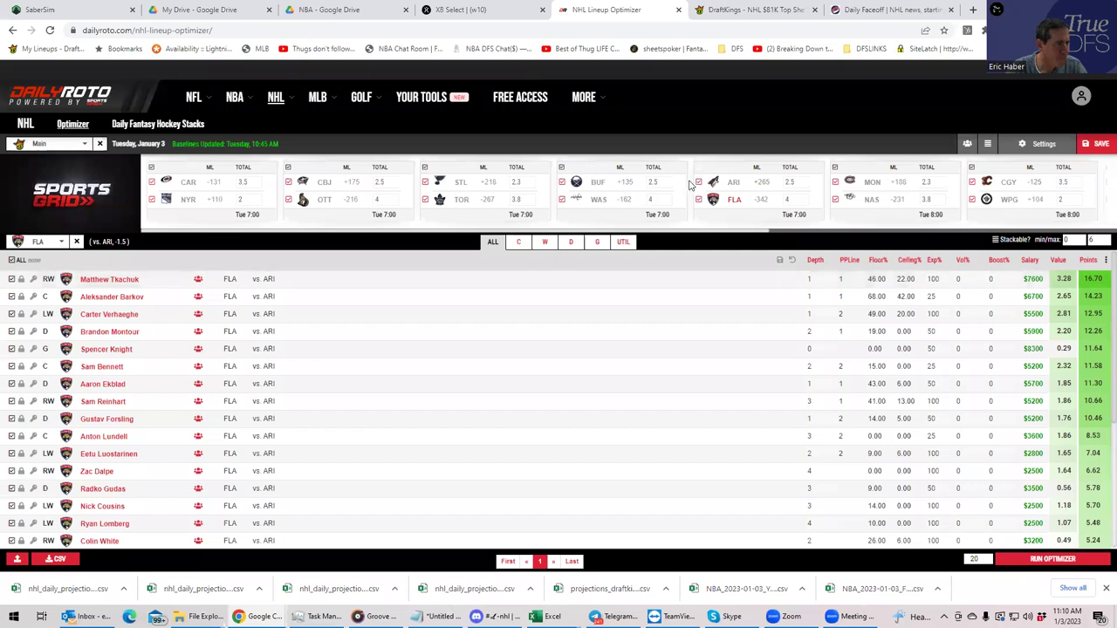
{"action": "left_click", "coordinate": [860, 200]}
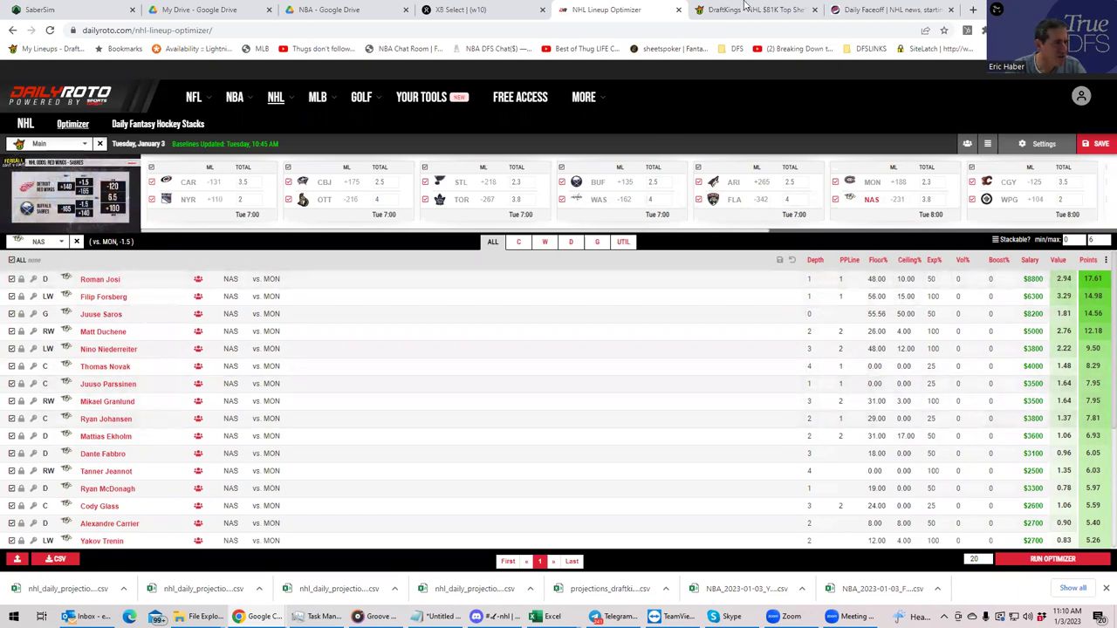
{"action": "left_click", "coordinate": [745, 7]}
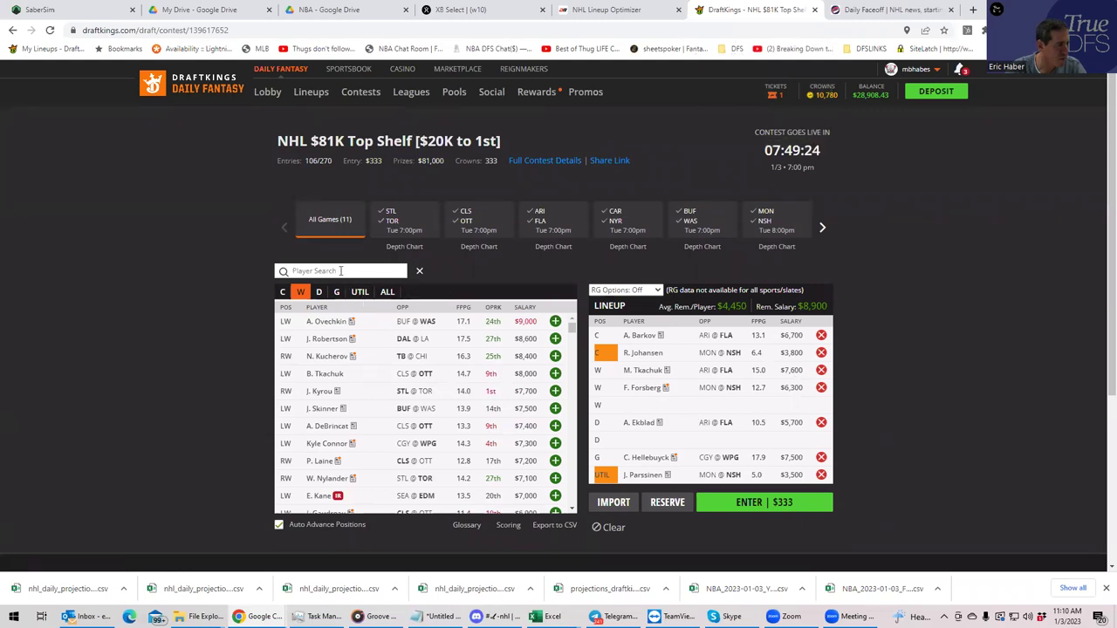
Step: Search 'nov' and try adding T. Novak, dismiss the position-filled warning, and view Parssinen's card
{"action": "type", "text": "nov"}
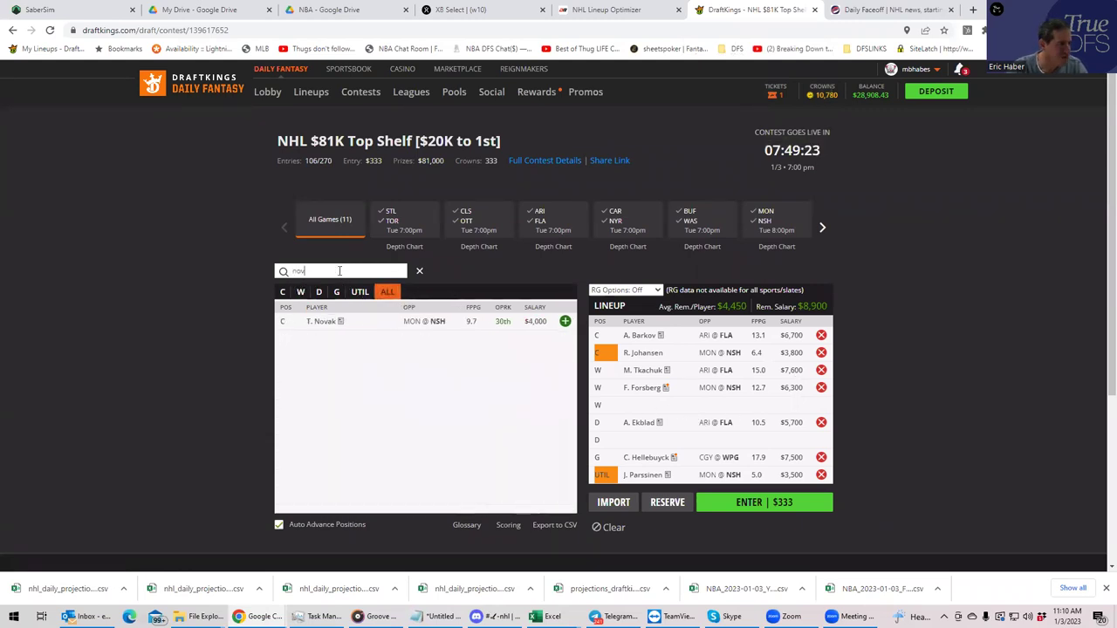
{"action": "left_click", "coordinate": [565, 322]}
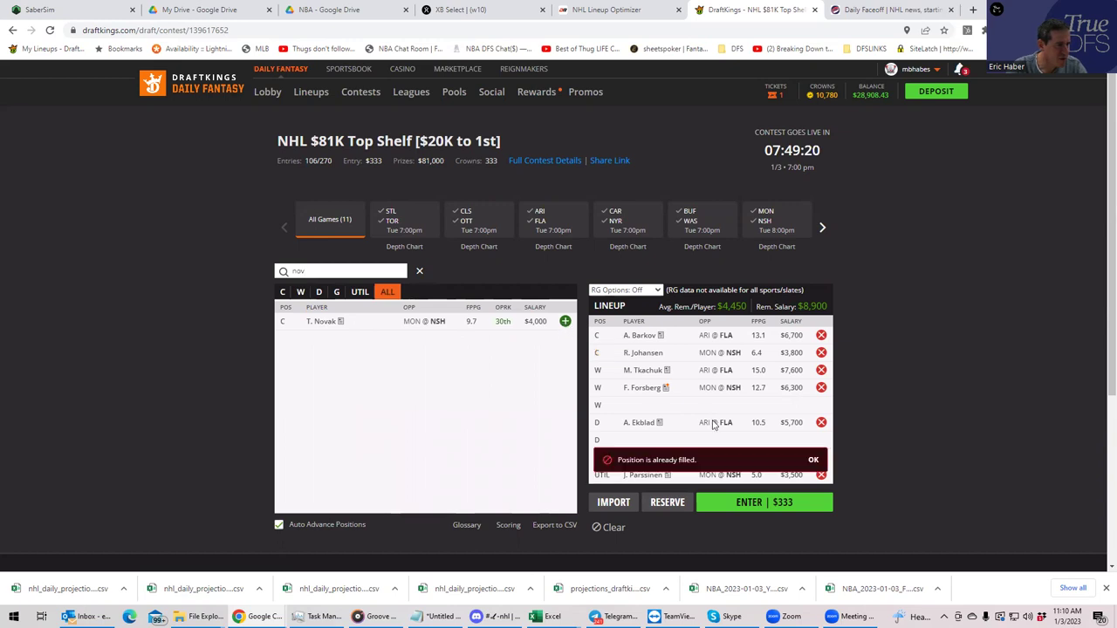
{"action": "left_click", "coordinate": [814, 461]}
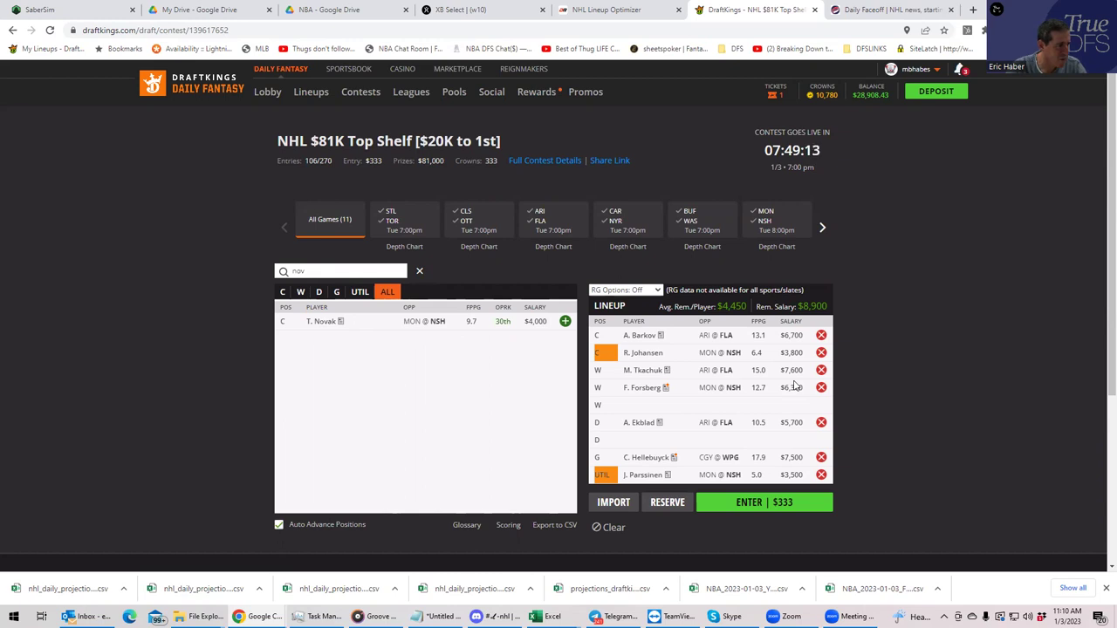
{"action": "left_click", "coordinate": [644, 475]}
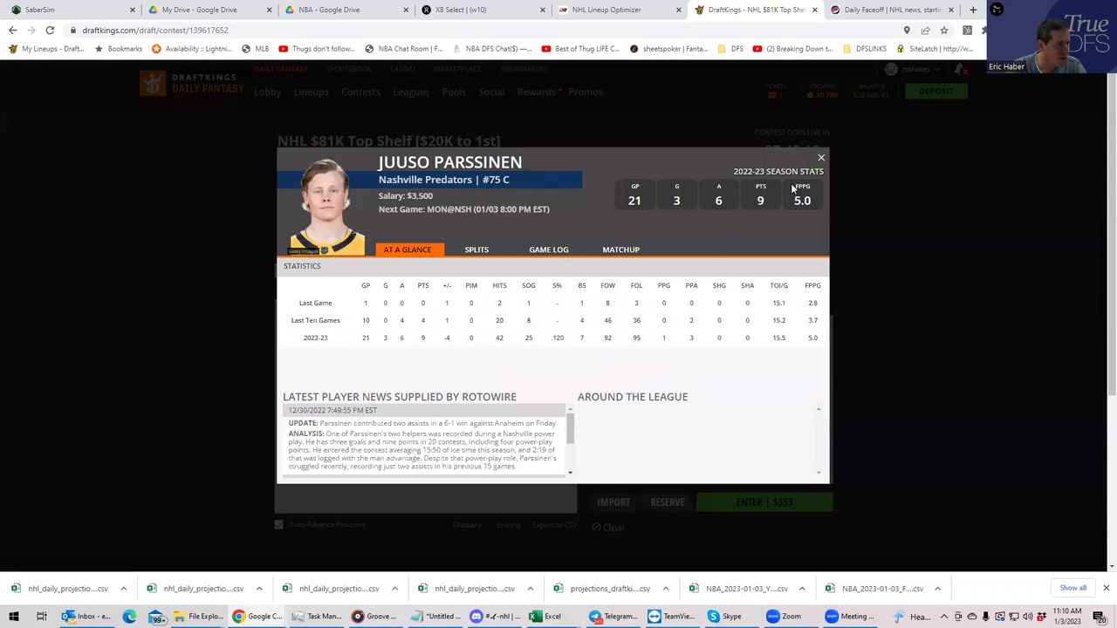
{"action": "left_click", "coordinate": [821, 160]}
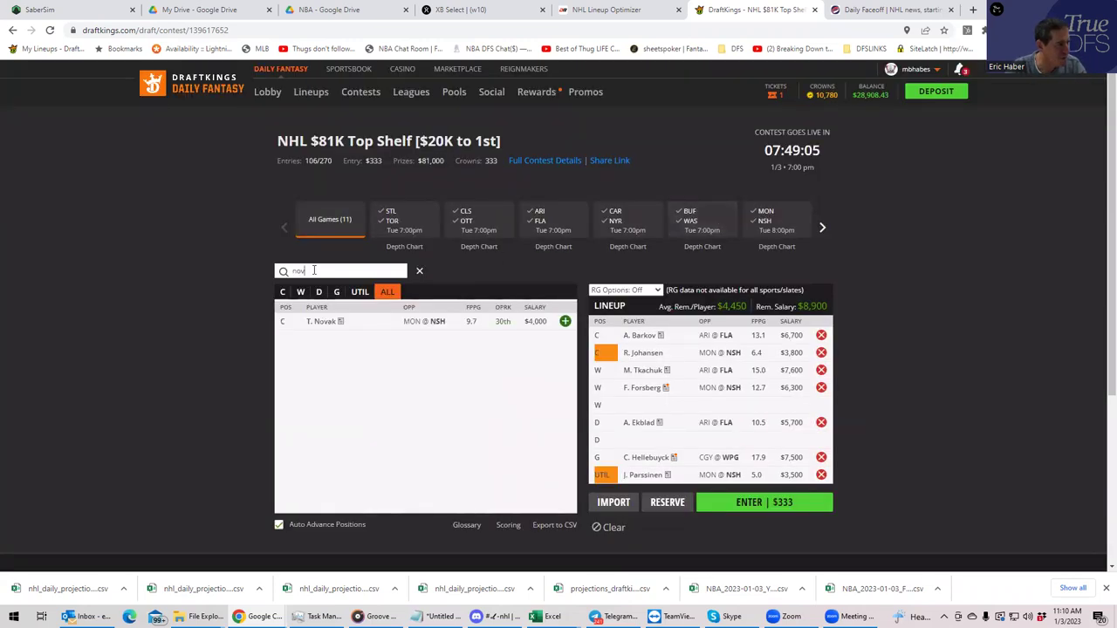
Step: Clear the search, filter to the ARI @ FLA game's wingers, and add S. Reinhart ($5,200)
{"action": "left_click_drag", "start_coordinate": [303, 272], "coordinate": [284, 271]}
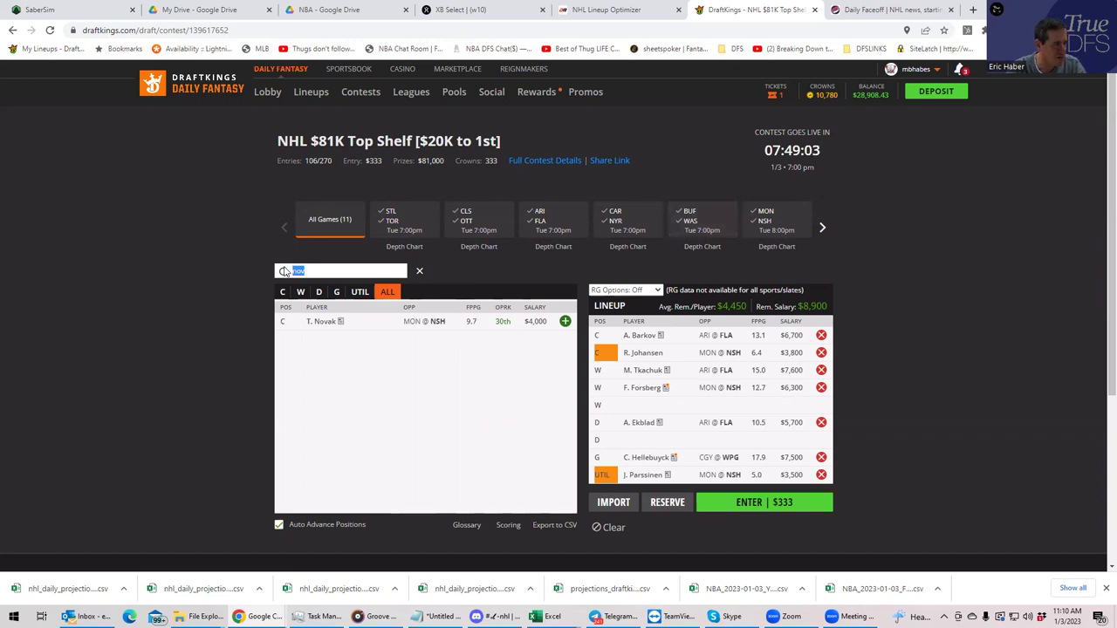
{"action": "key", "text": "BackSpace"}
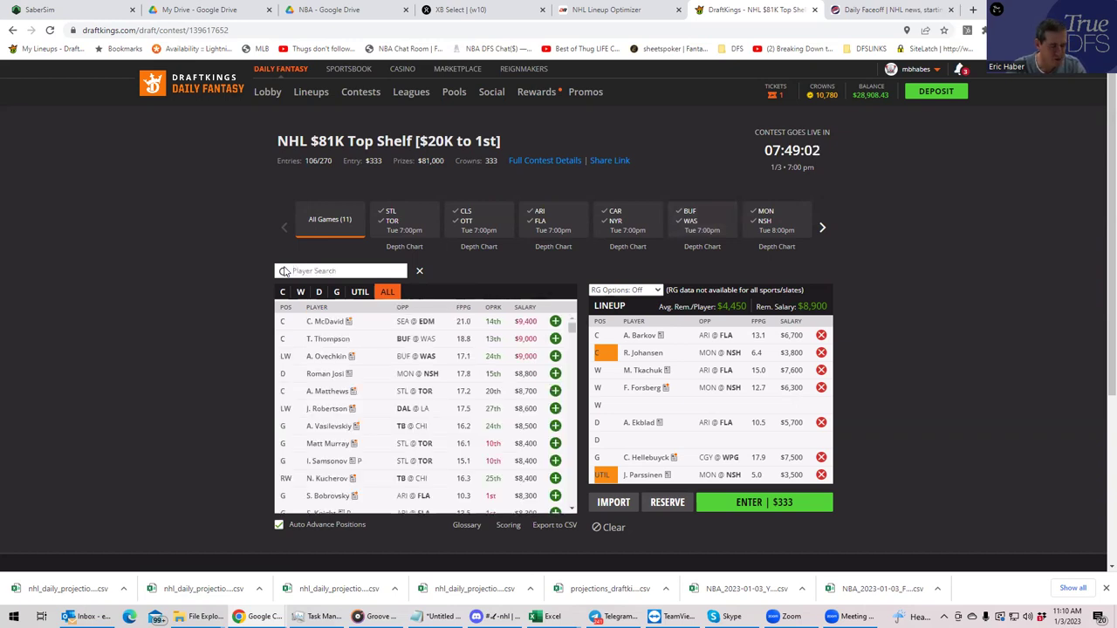
{"action": "type", "text": "jo"}
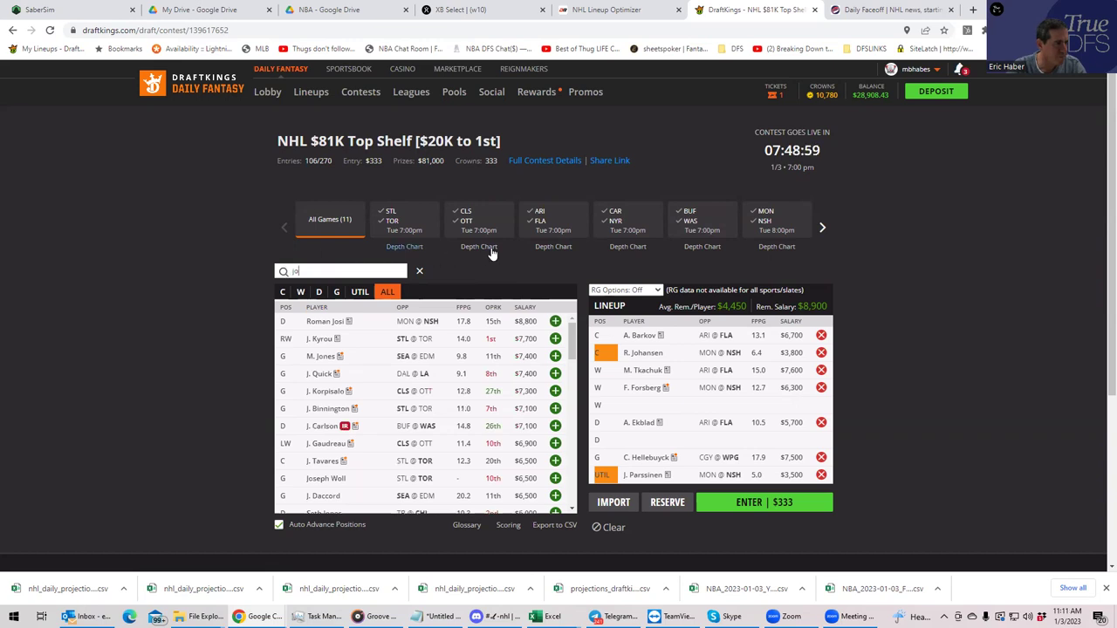
{"action": "left_click", "coordinate": [541, 225]}
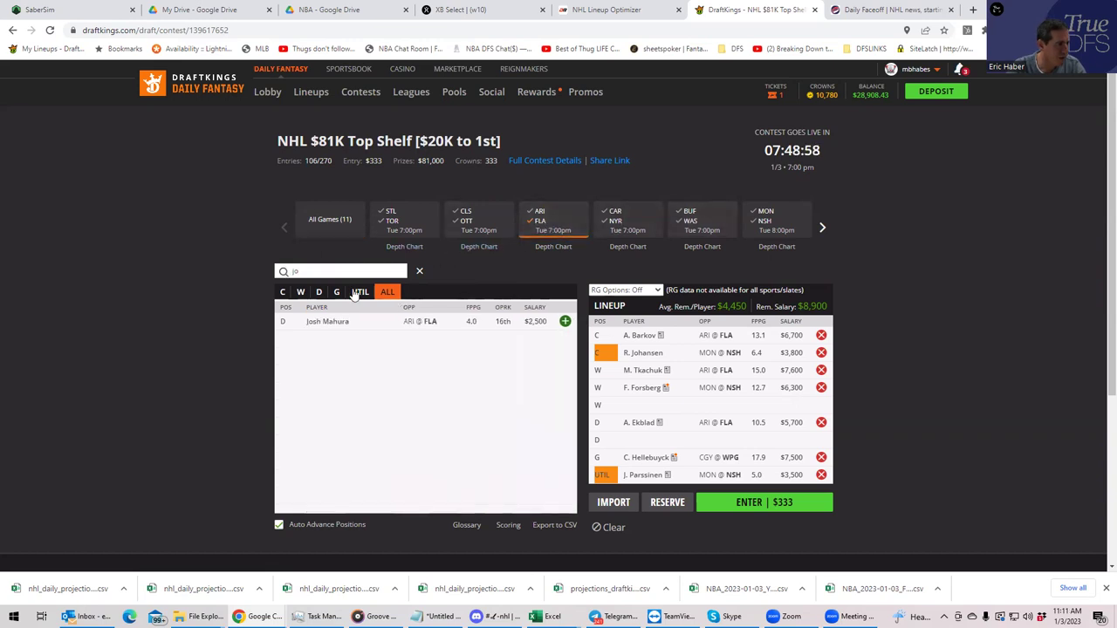
{"action": "key", "text": "BackSpace"}
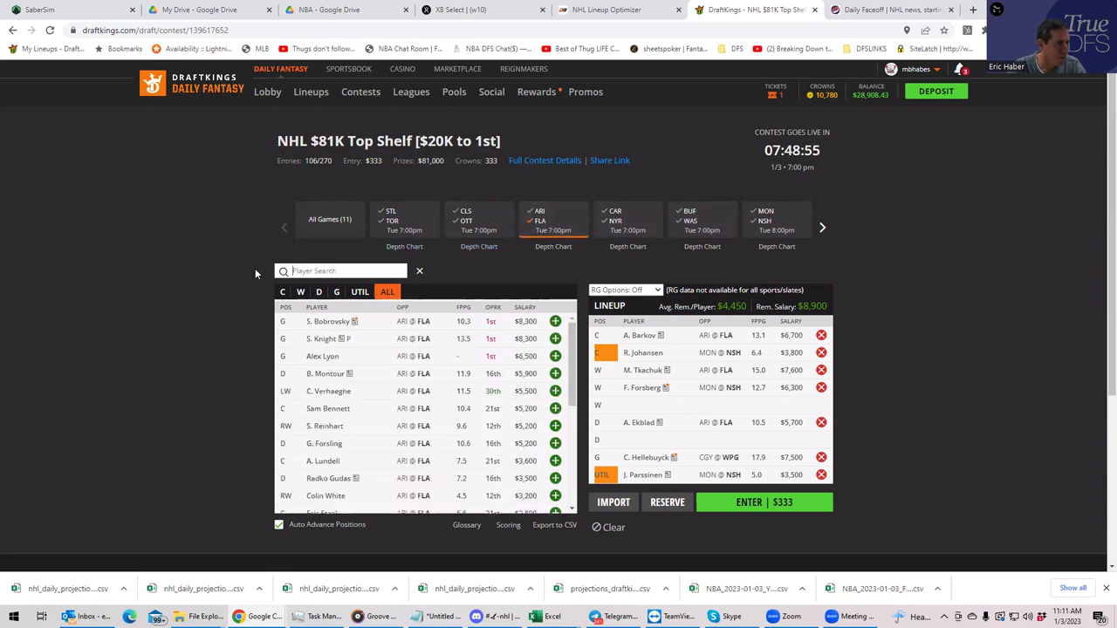
{"action": "left_click", "coordinate": [301, 293]}
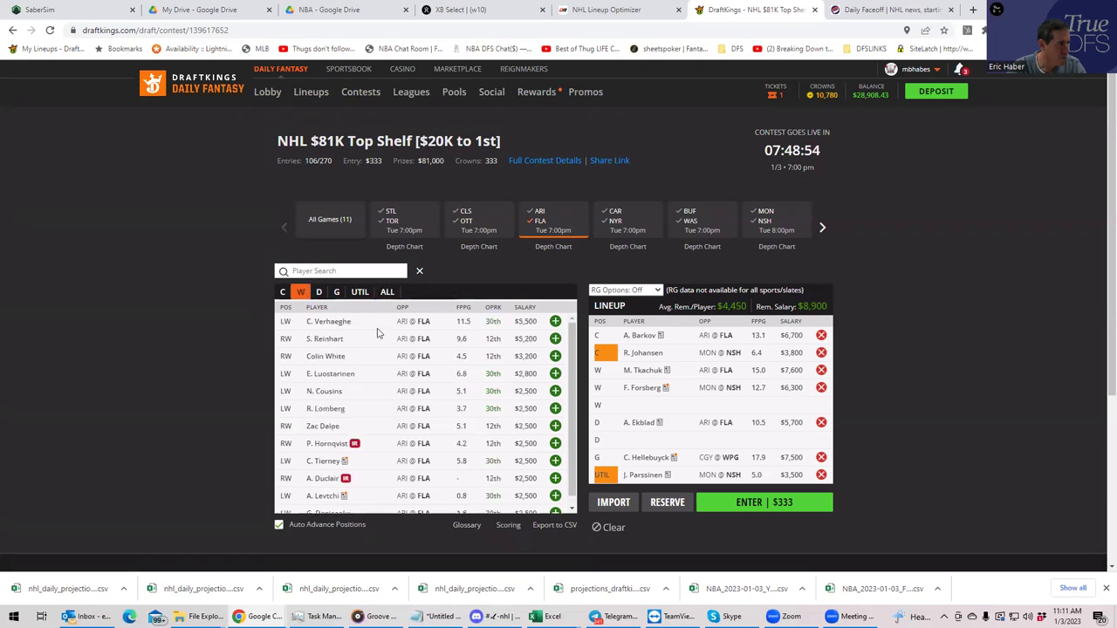
{"action": "left_click", "coordinate": [556, 339]}
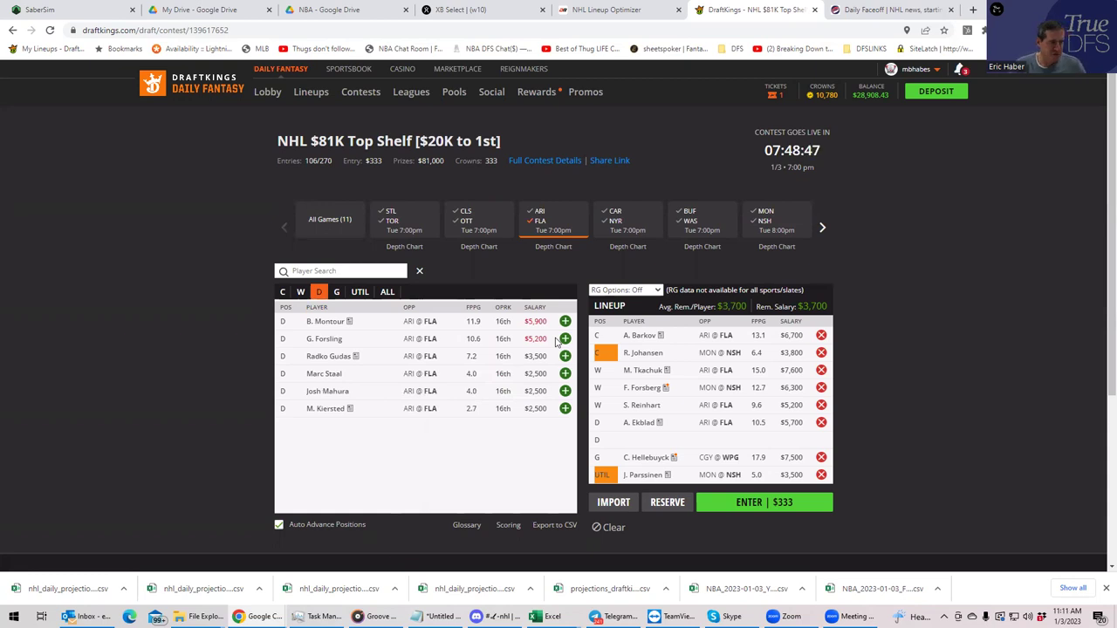
{"action": "mouse_move", "coordinate": [559, 614]}
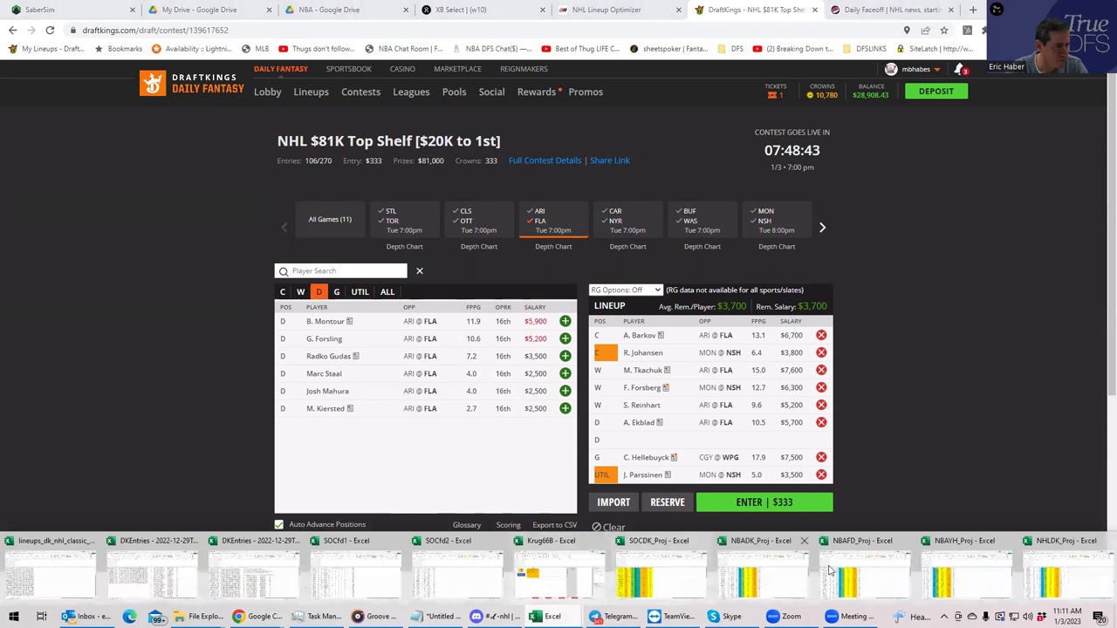
Step: Sort NHLDK_Proj by Sheets Value Score largest to smallest, then by Pos A to Z
{"action": "left_click", "coordinate": [1054, 567]}
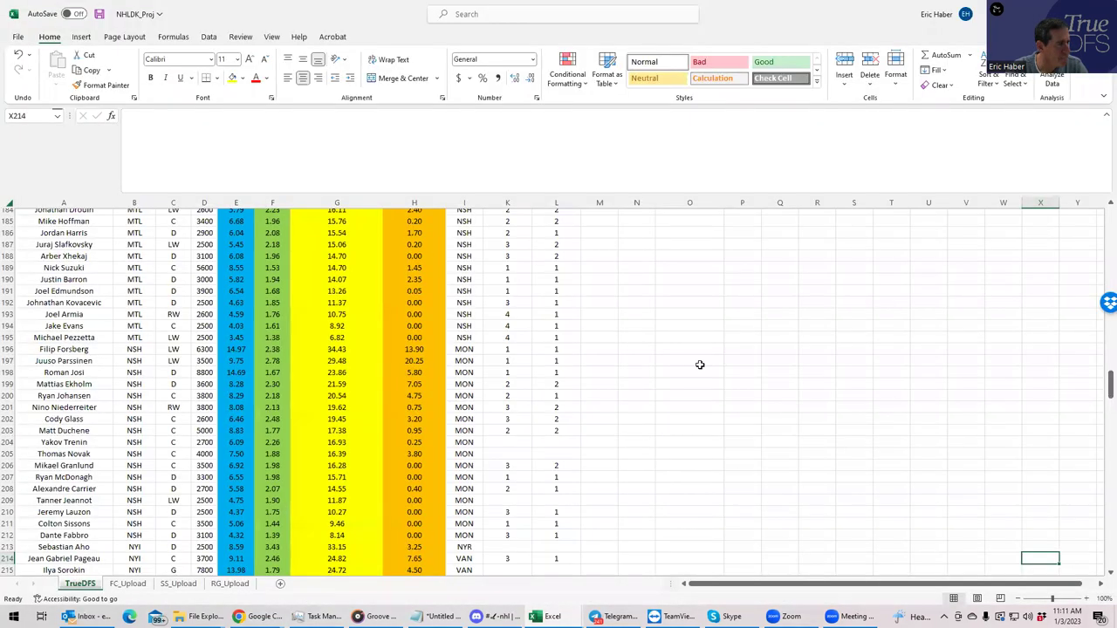
{"action": "left_click_drag", "start_coordinate": [1108, 381], "coordinate": [1101, 196]}
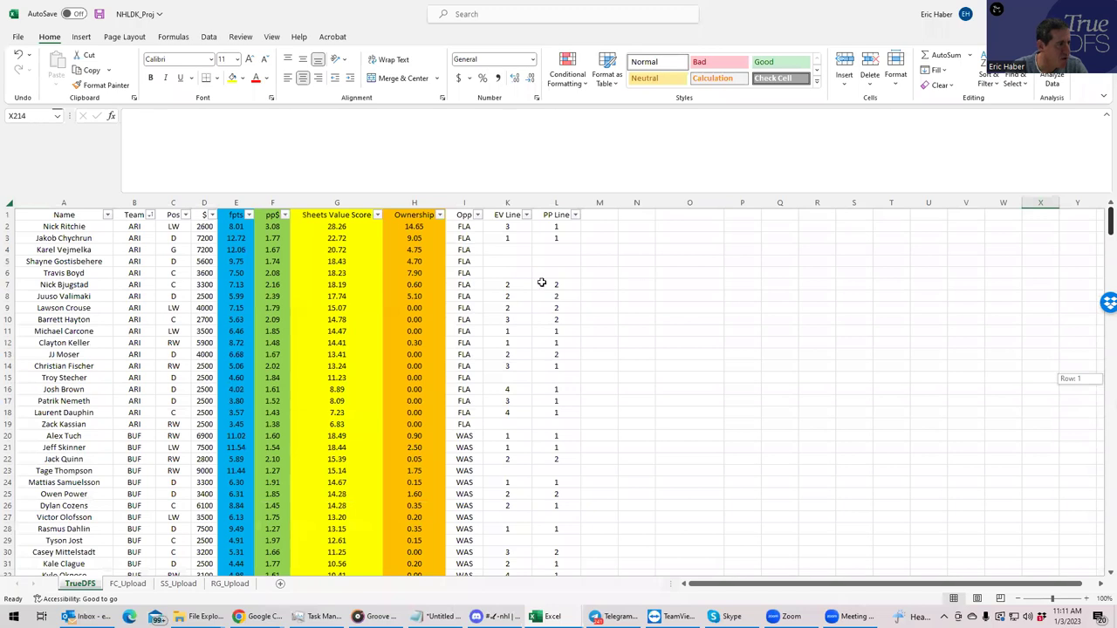
{"action": "left_click", "coordinate": [377, 215]}
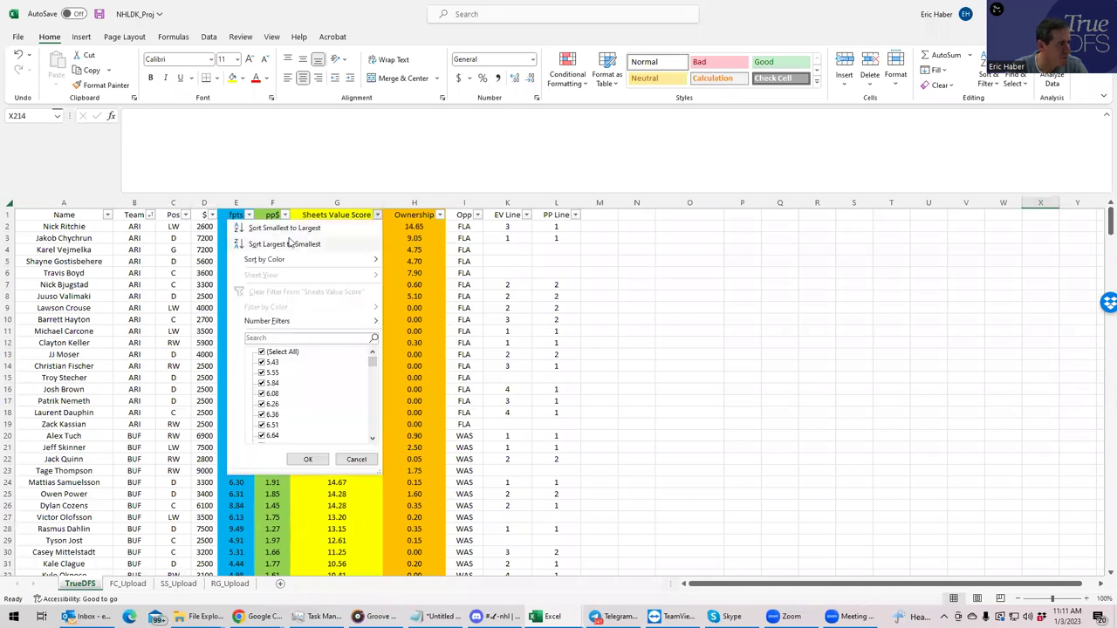
{"action": "left_click", "coordinate": [285, 246]}
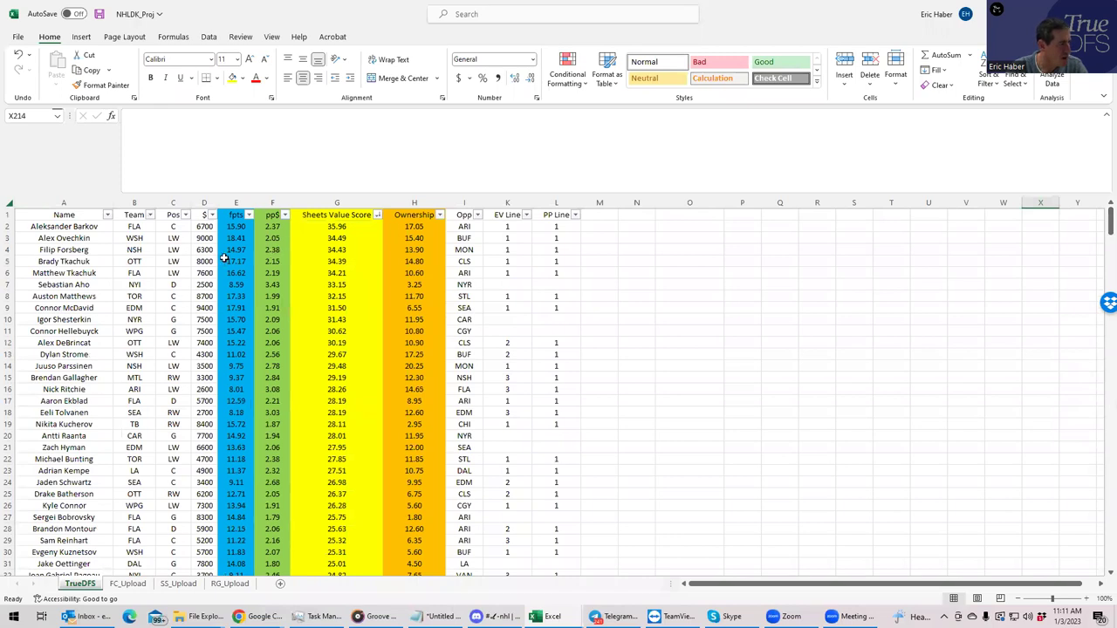
{"action": "left_click", "coordinate": [188, 217]}
{"action": "left_click", "coordinate": [105, 229]}
Step: Check Mattias Ekholm's salary among the defensemen rows, then minimize Excel
{"action": "scroll", "coordinate": [278, 307], "scroll_direction": "down", "scroll_amount": 3}
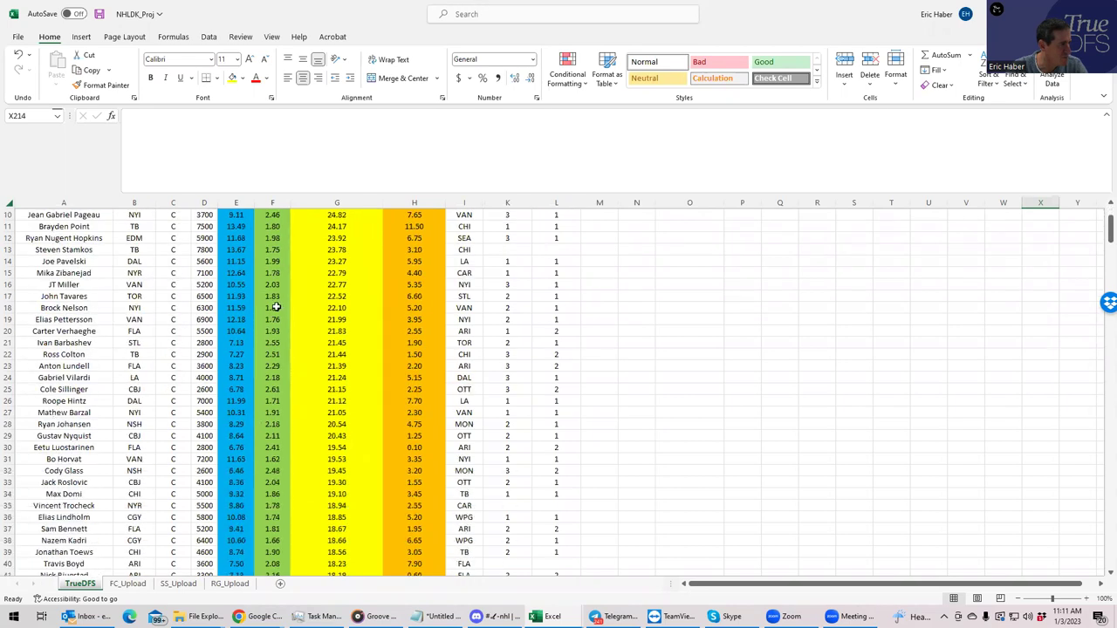
{"action": "scroll", "coordinate": [276, 307], "scroll_direction": "down", "scroll_amount": 20}
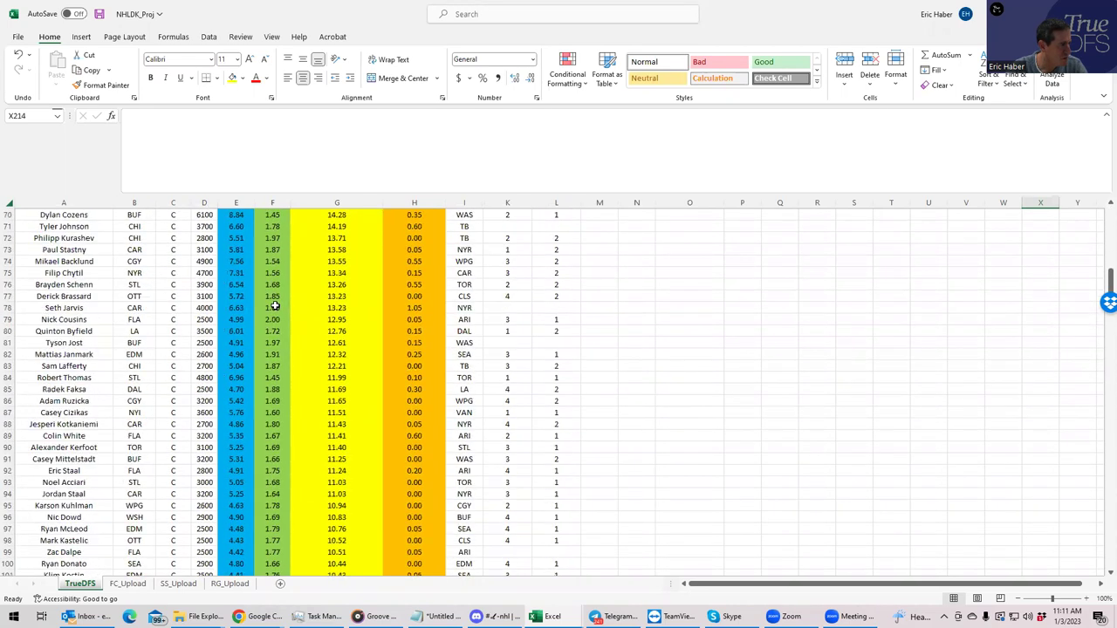
{"action": "scroll", "coordinate": [276, 306], "scroll_direction": "down", "scroll_amount": 15}
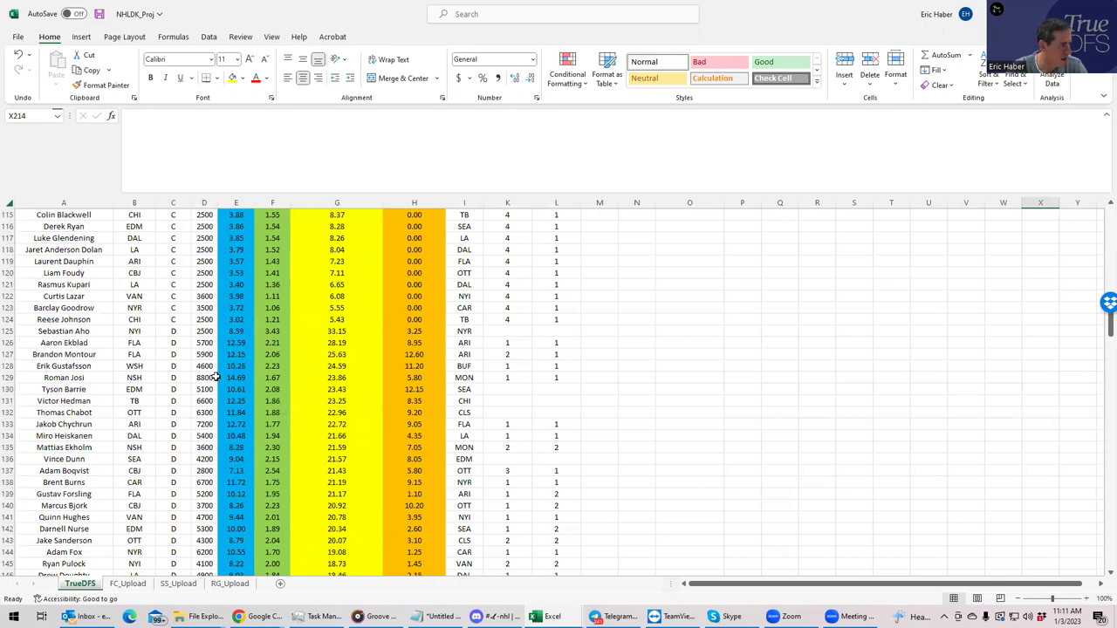
{"action": "left_click", "coordinate": [199, 447]}
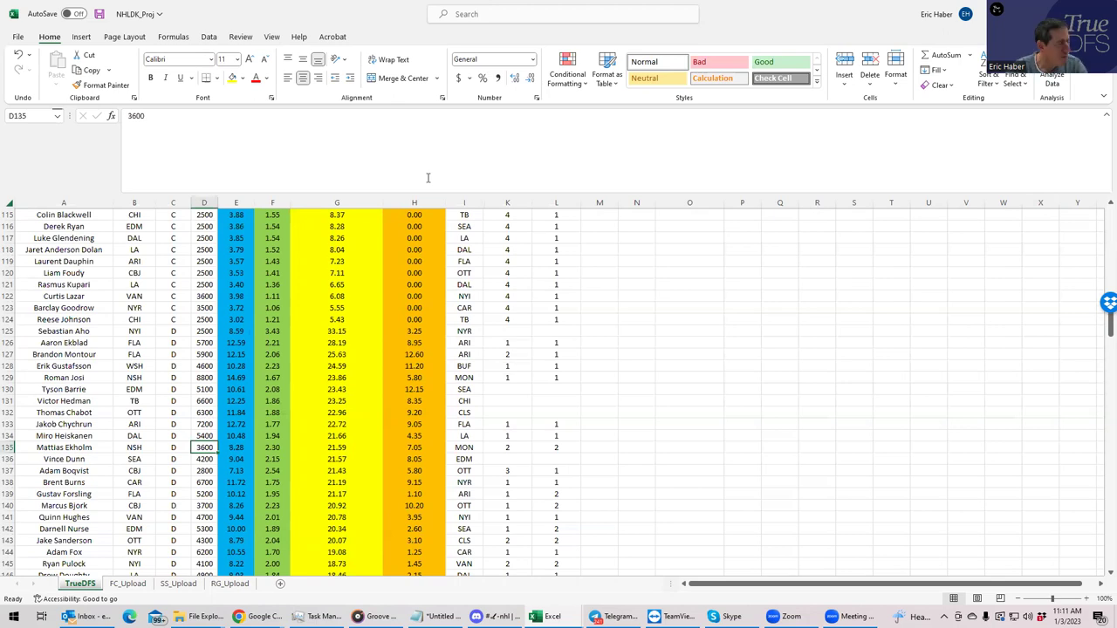
{"action": "left_click", "coordinate": [1033, 13]}
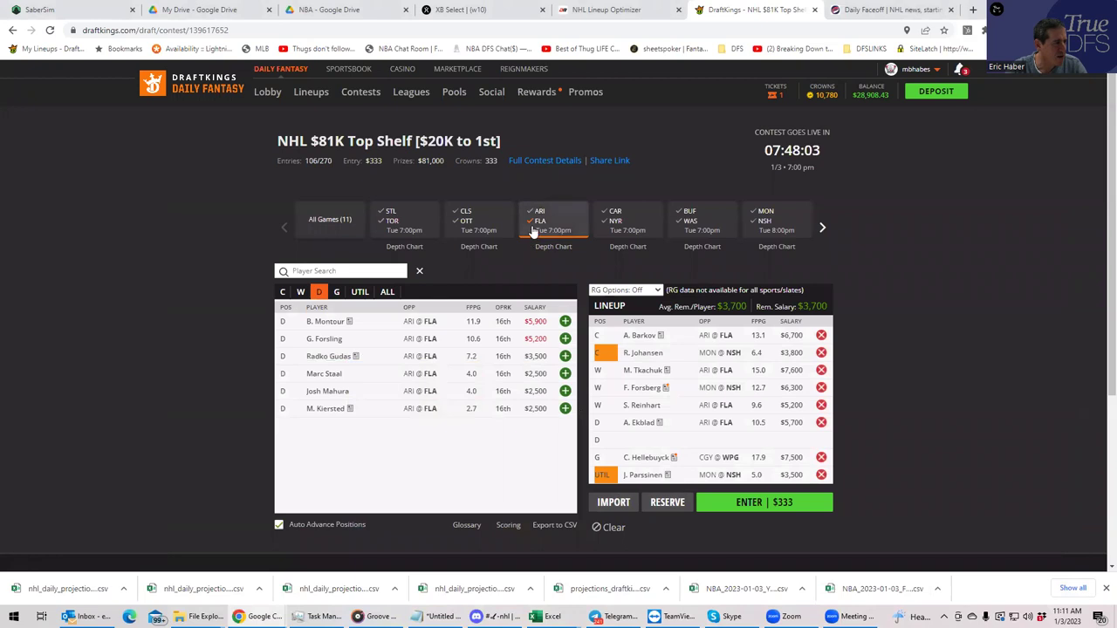
Step: Show defensemen from All Games, add M. Bjork, and enter the lineup for $333
{"action": "left_click", "coordinate": [539, 220]}
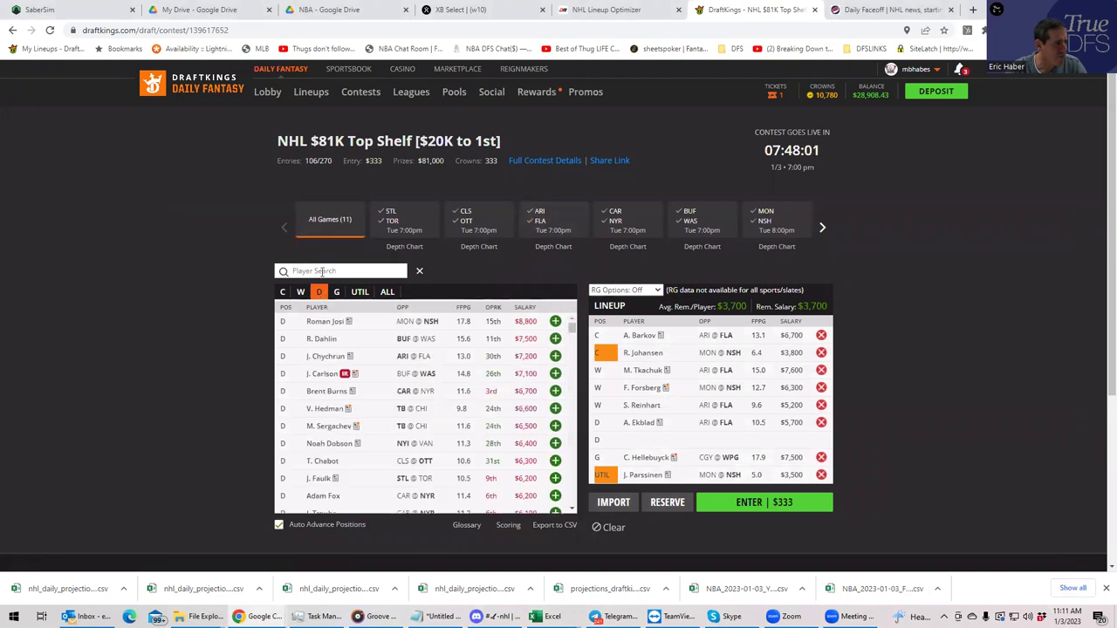
{"action": "left_click_drag", "start_coordinate": [571, 325], "coordinate": [571, 371]}
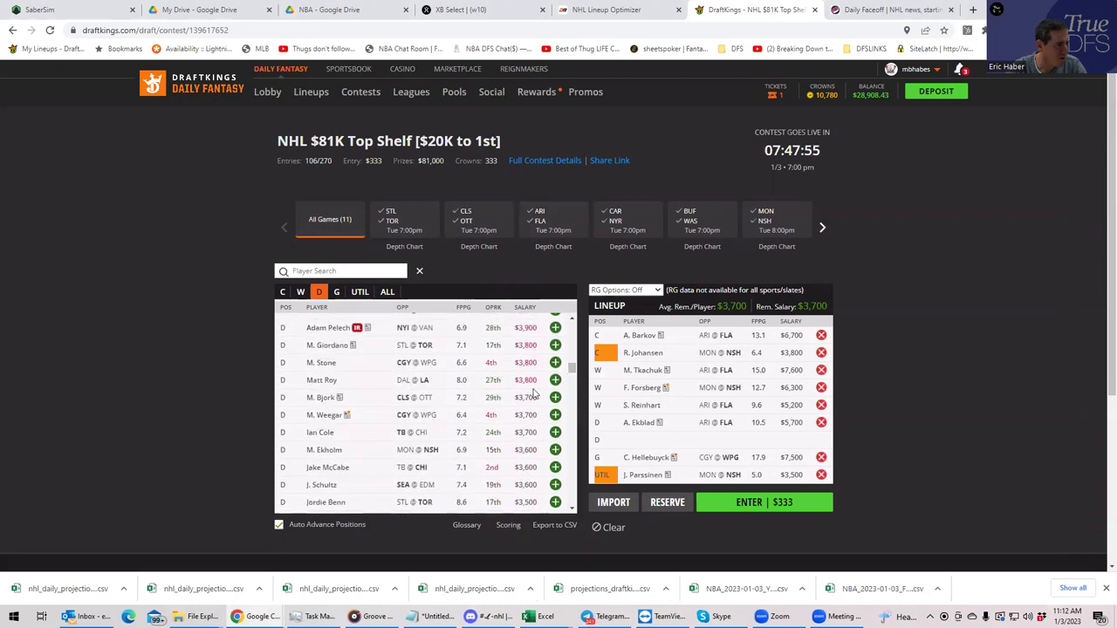
{"action": "left_click", "coordinate": [555, 397]}
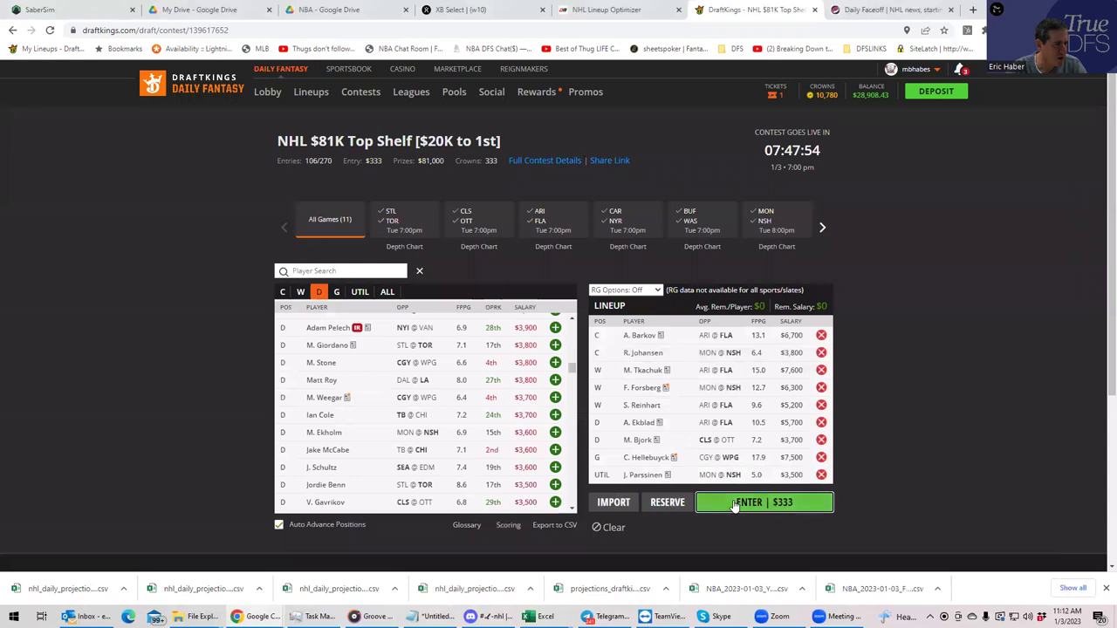
{"action": "left_click", "coordinate": [751, 502]}
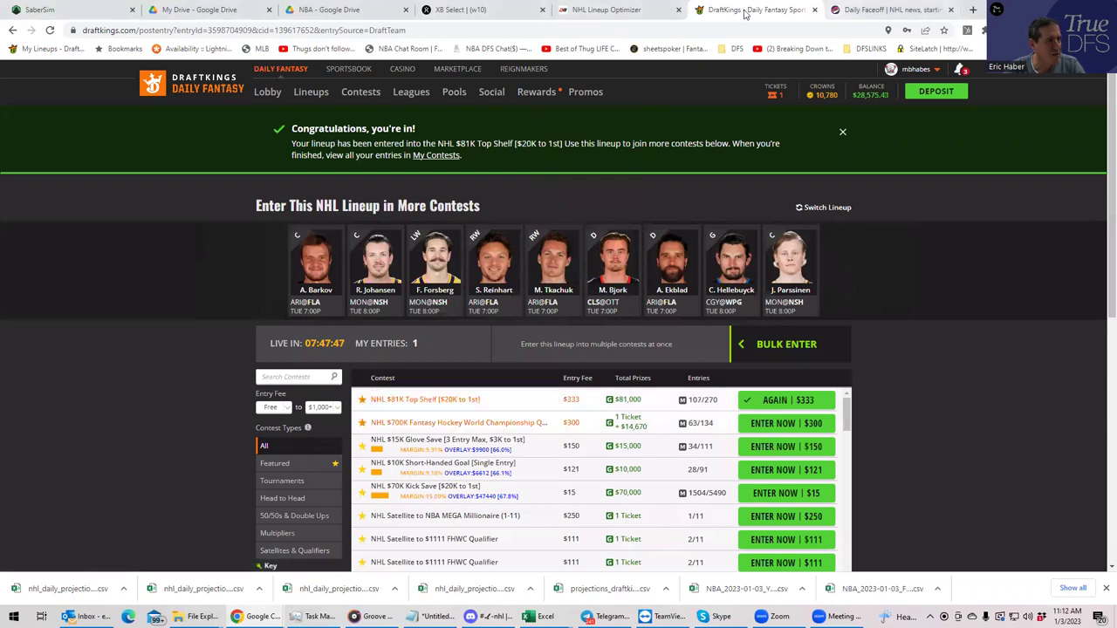
{"action": "left_click", "coordinate": [636, 12]}
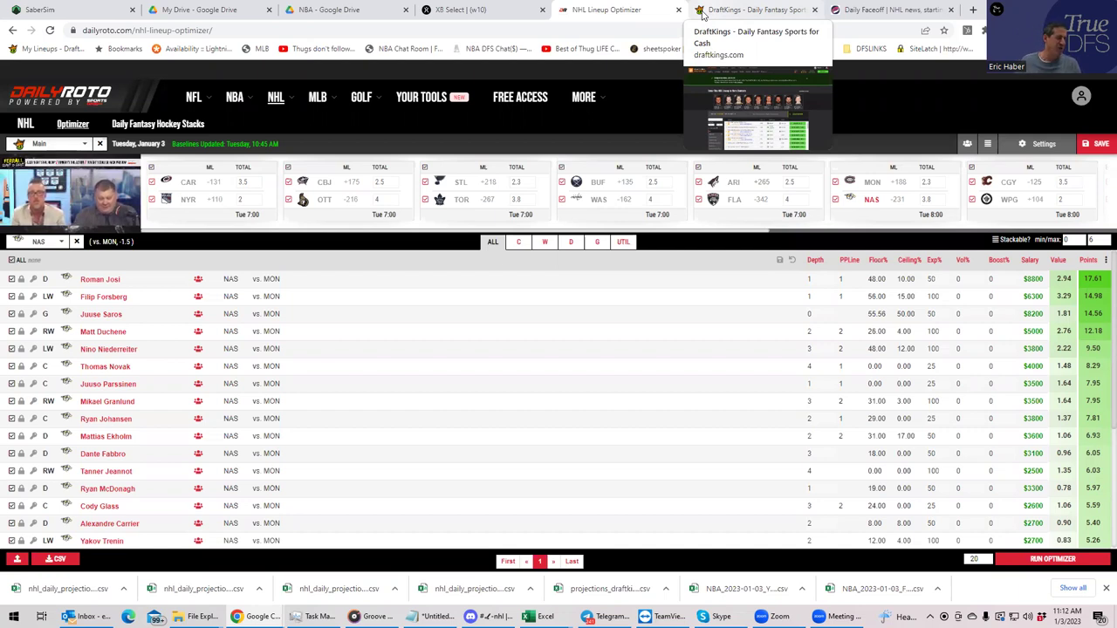
Step: Upload KrugNHL/NHLDK_Sim as custom projections, excluding unlisted players, and save
{"action": "left_click", "coordinate": [44, 10]}
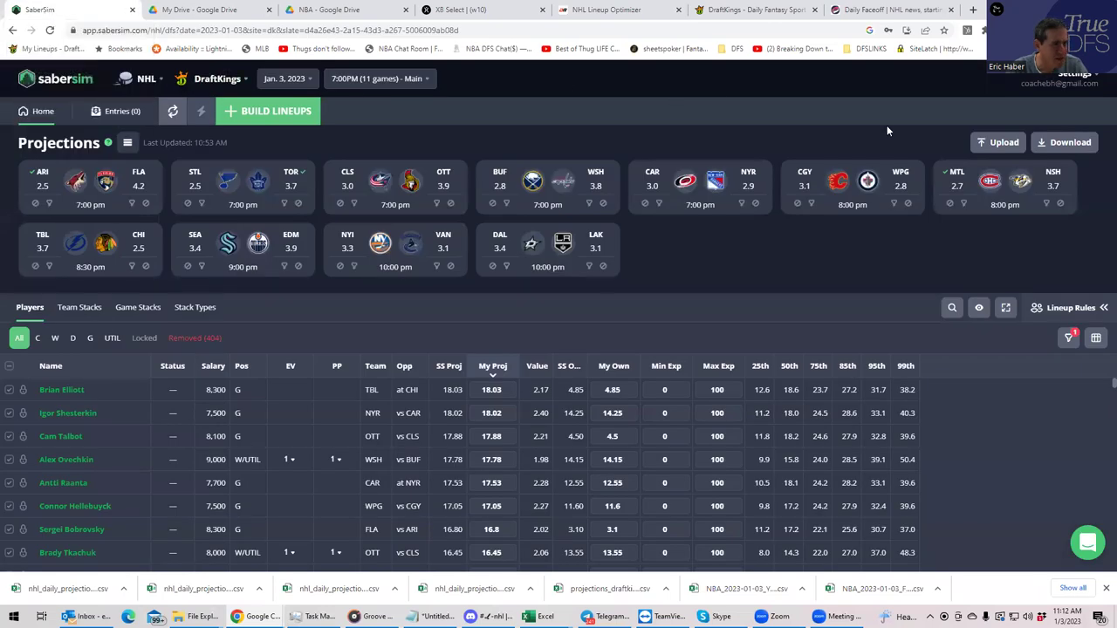
{"action": "left_click", "coordinate": [1000, 143]}
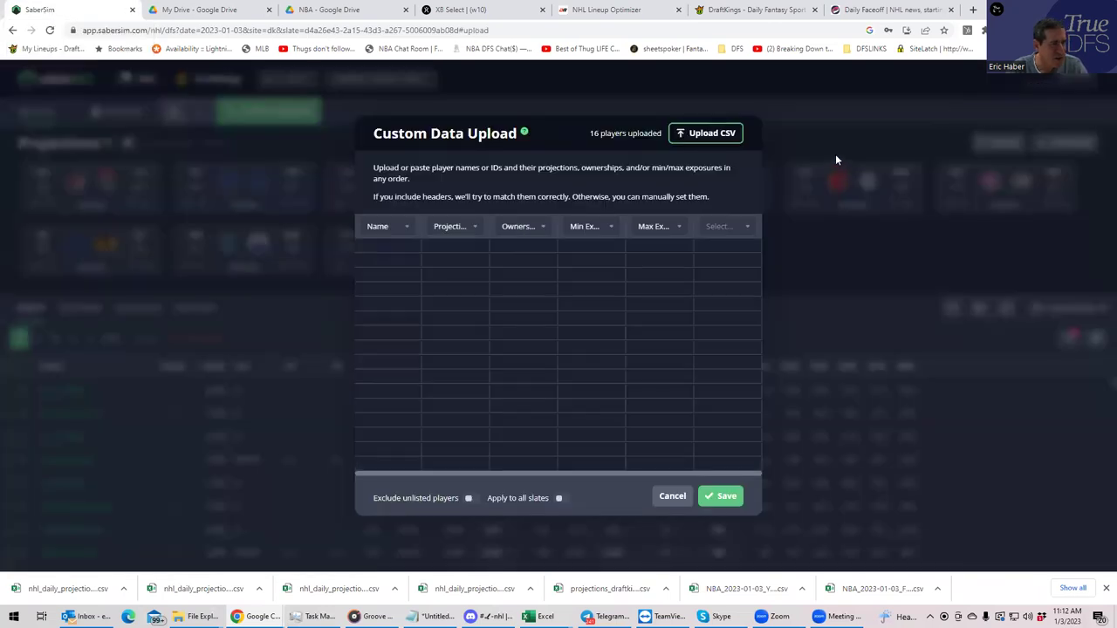
{"action": "left_click", "coordinate": [705, 135]}
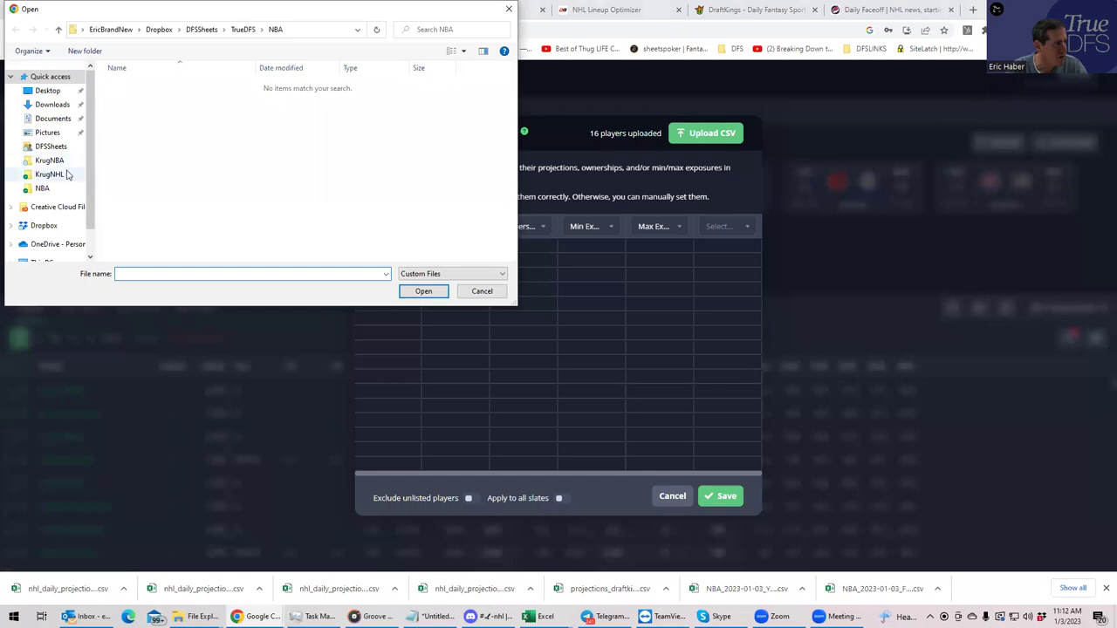
{"action": "left_click", "coordinate": [63, 175]}
{"action": "left_click", "coordinate": [137, 97]}
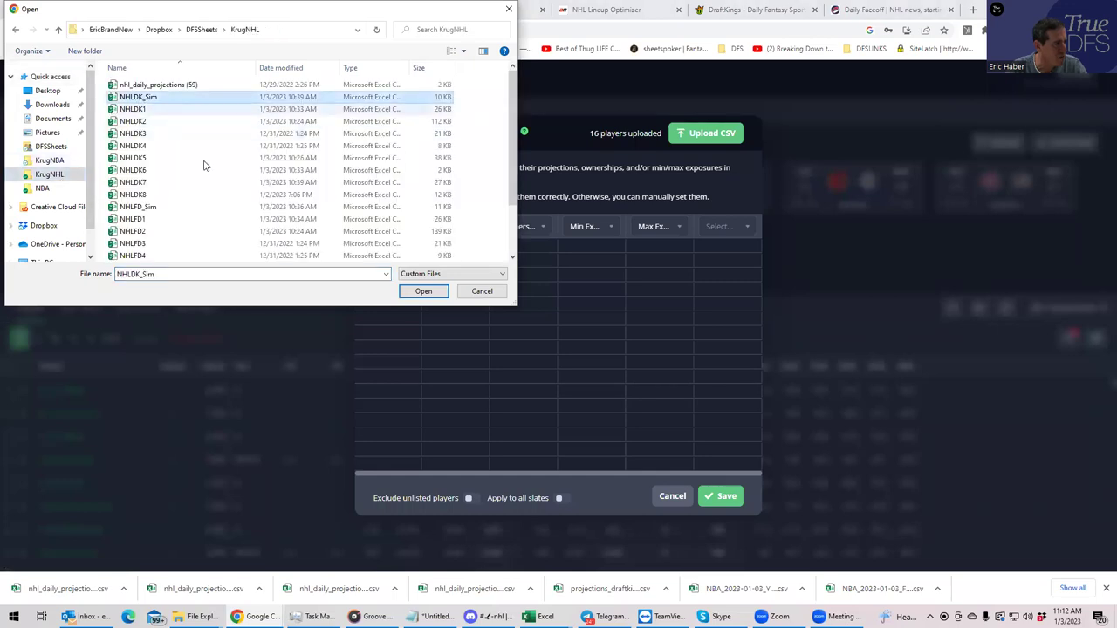
{"action": "left_click", "coordinate": [413, 294]}
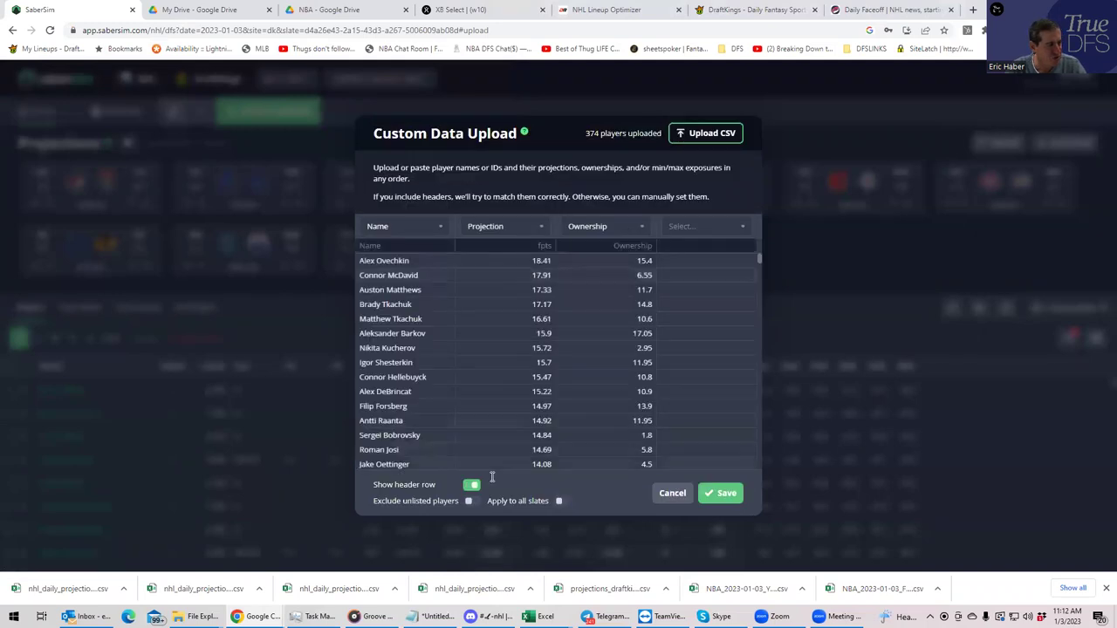
{"action": "left_click", "coordinate": [469, 500]}
{"action": "left_click", "coordinate": [719, 493]}
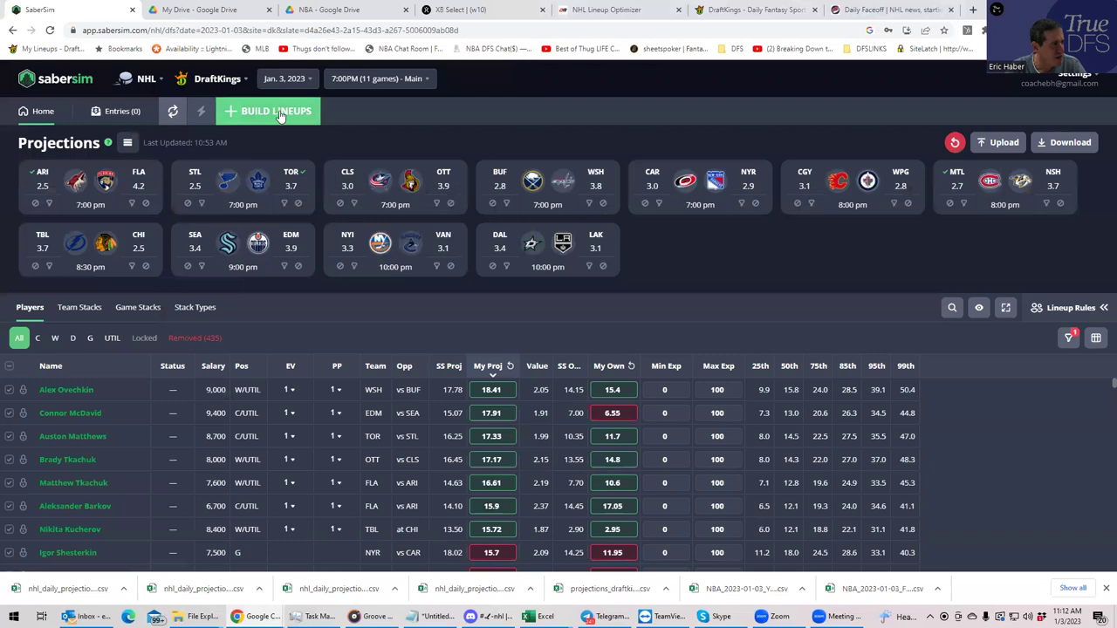
Step: Start a new 40-lineup build with a 150-max entry limit
{"action": "left_click", "coordinate": [279, 116]}
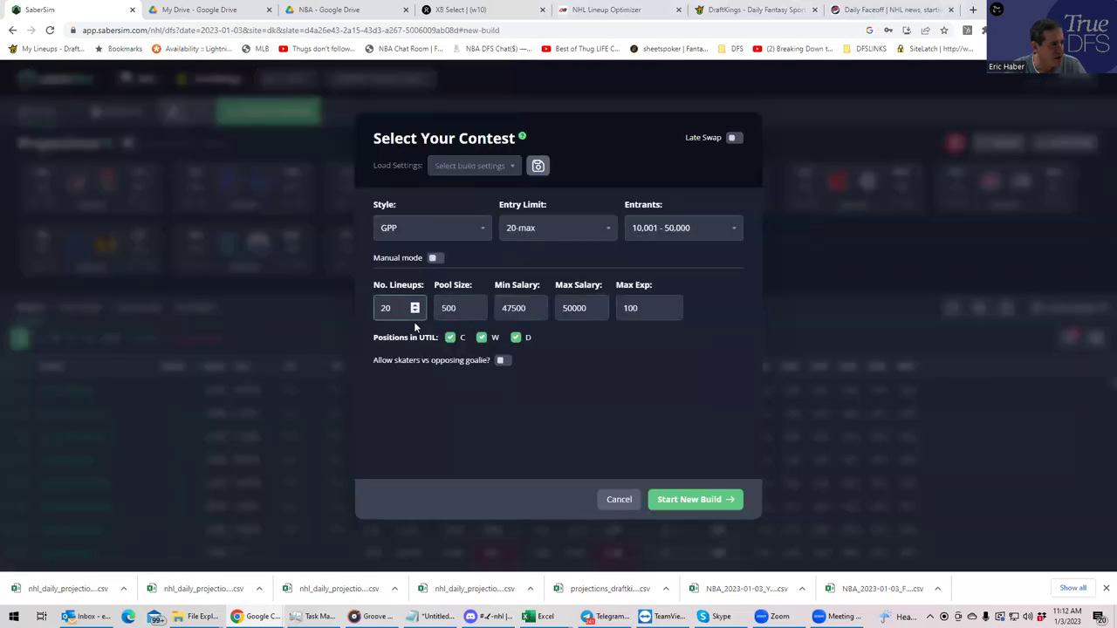
{"action": "left_click", "coordinate": [559, 230]}
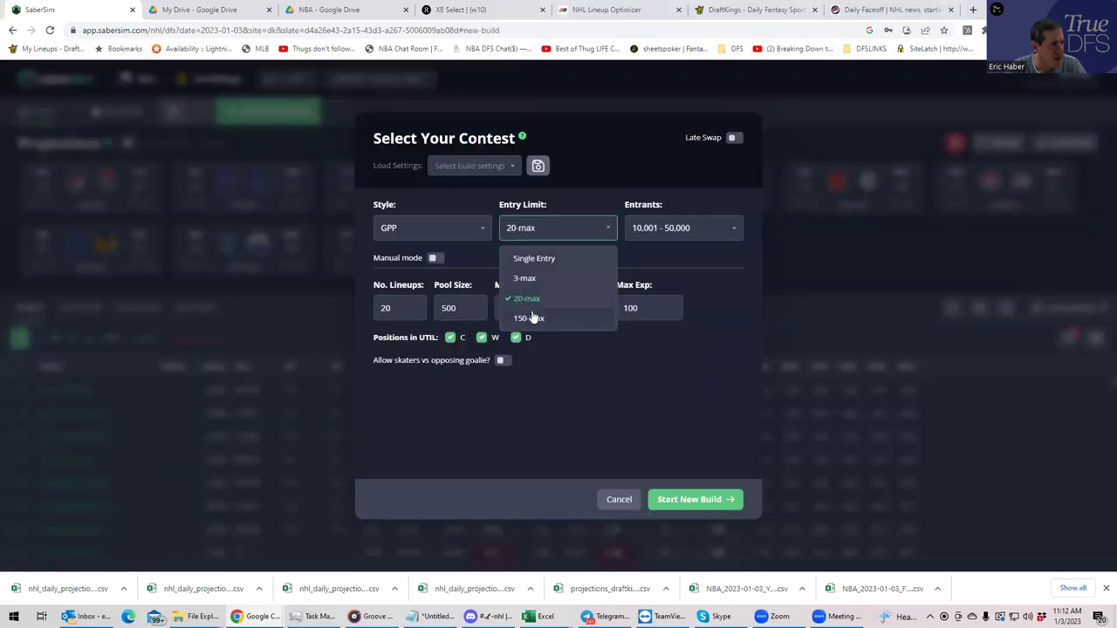
{"action": "left_click", "coordinate": [529, 319]}
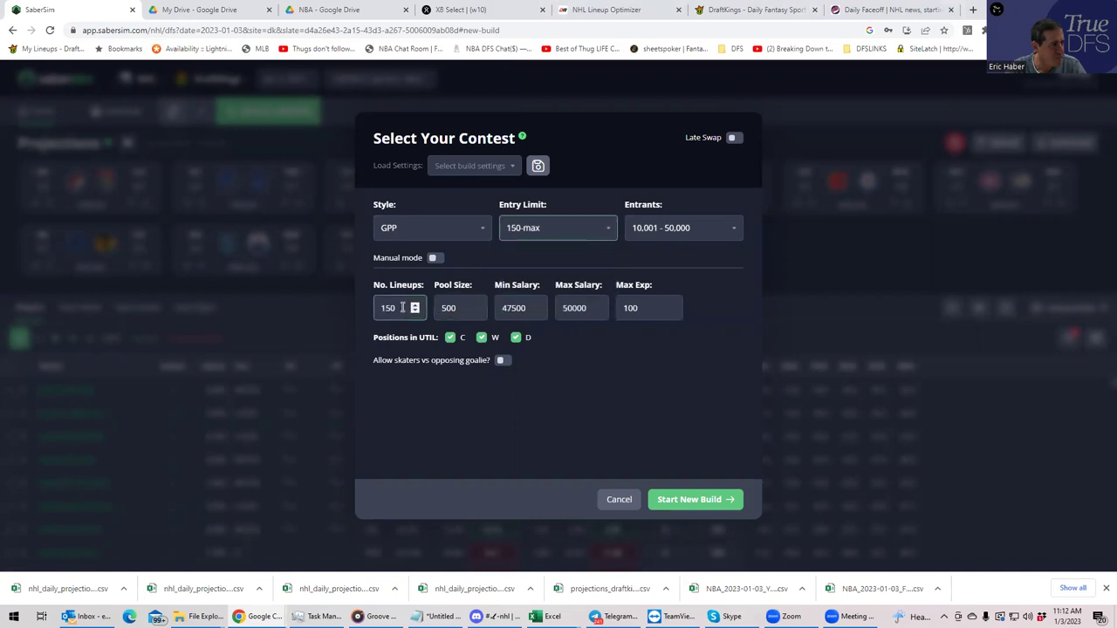
{"action": "key", "text": "BackSpace"}
{"action": "key", "text": "BackSpace"}
{"action": "key", "text": "BackSpace"}
{"action": "type", "text": "40"}
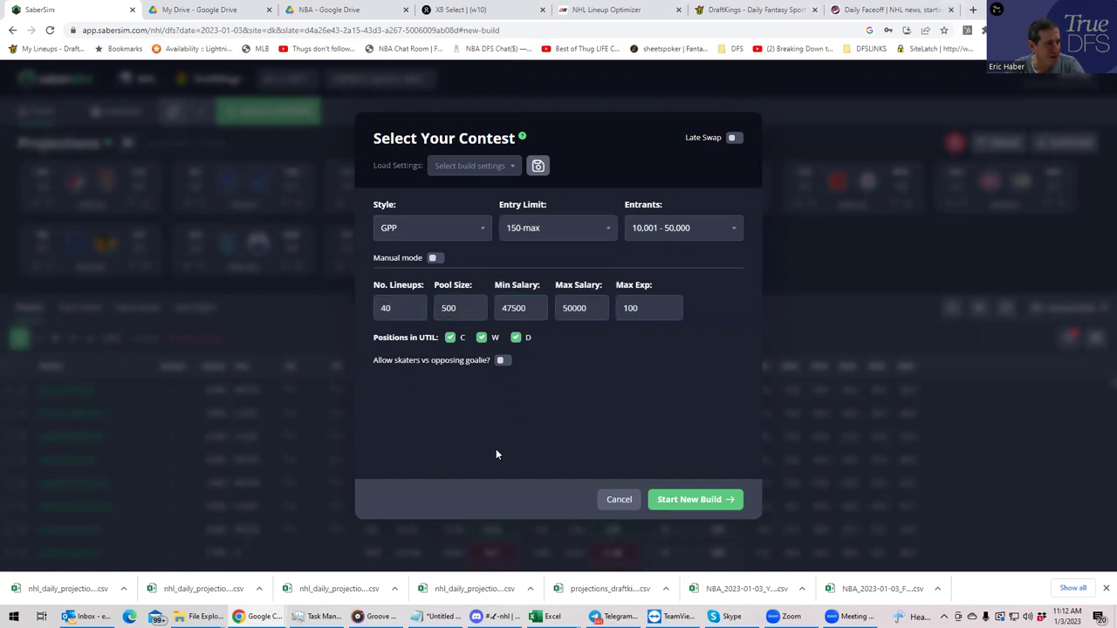
{"action": "left_click", "coordinate": [678, 499]}
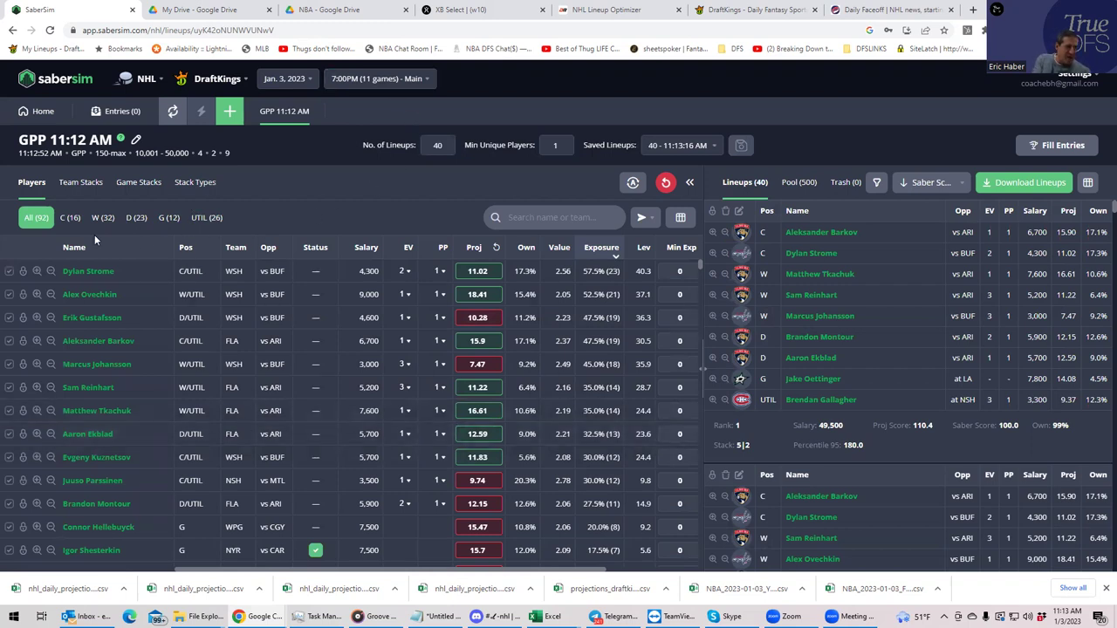
Step: Open the Team Stacks view to see each team's stack frequency across the 40 lineups
{"action": "left_click", "coordinate": [88, 182]}
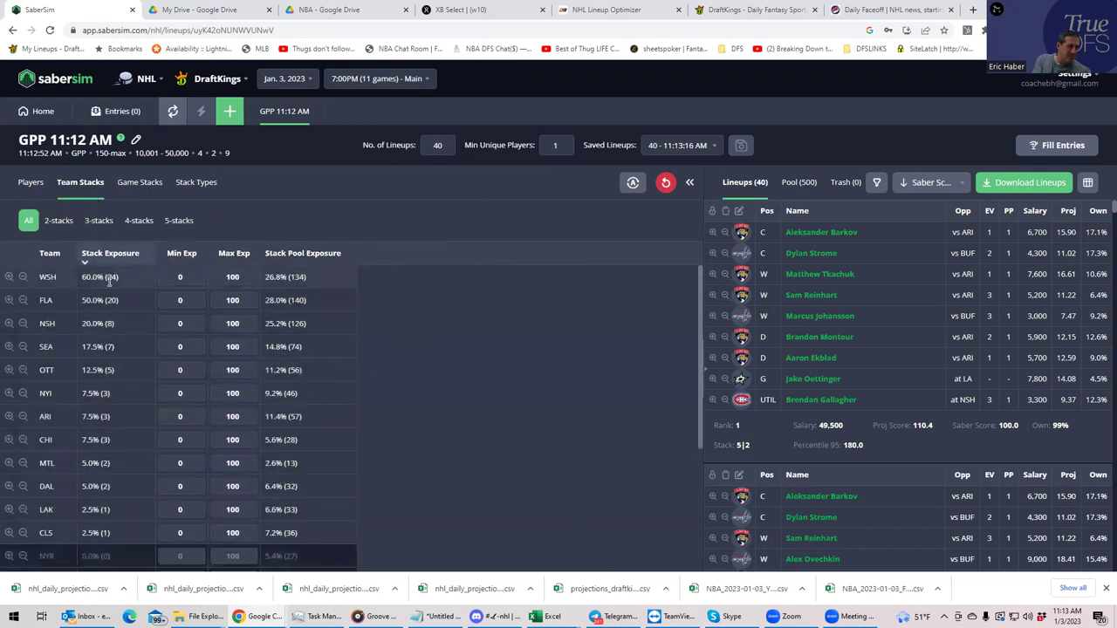